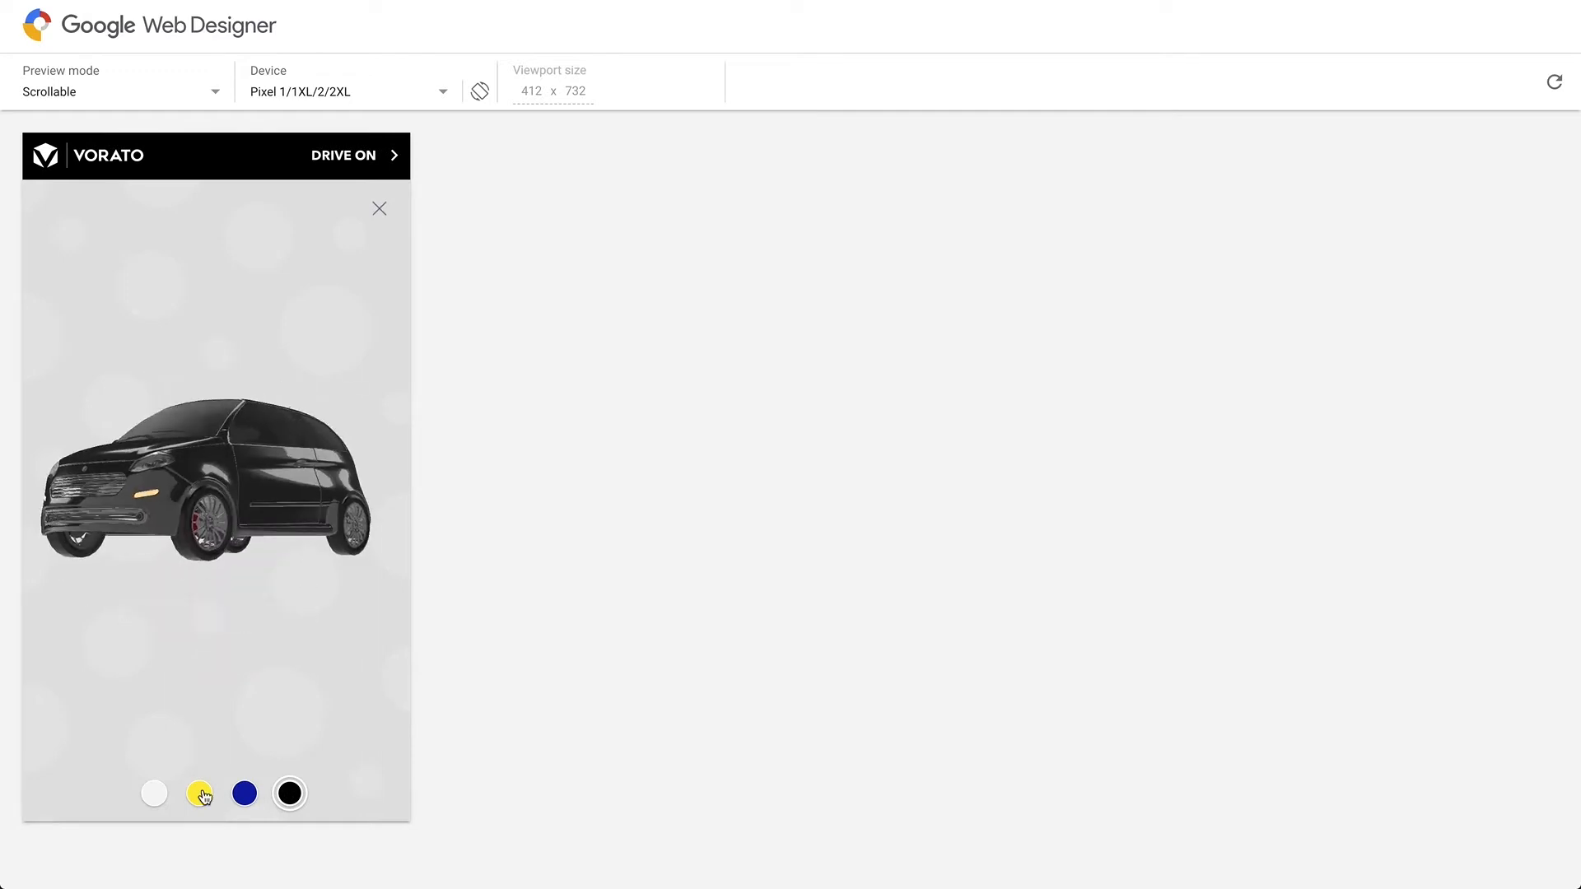
# Preview the car in yellow in the Vorato ad
pyautogui.click(200, 793)
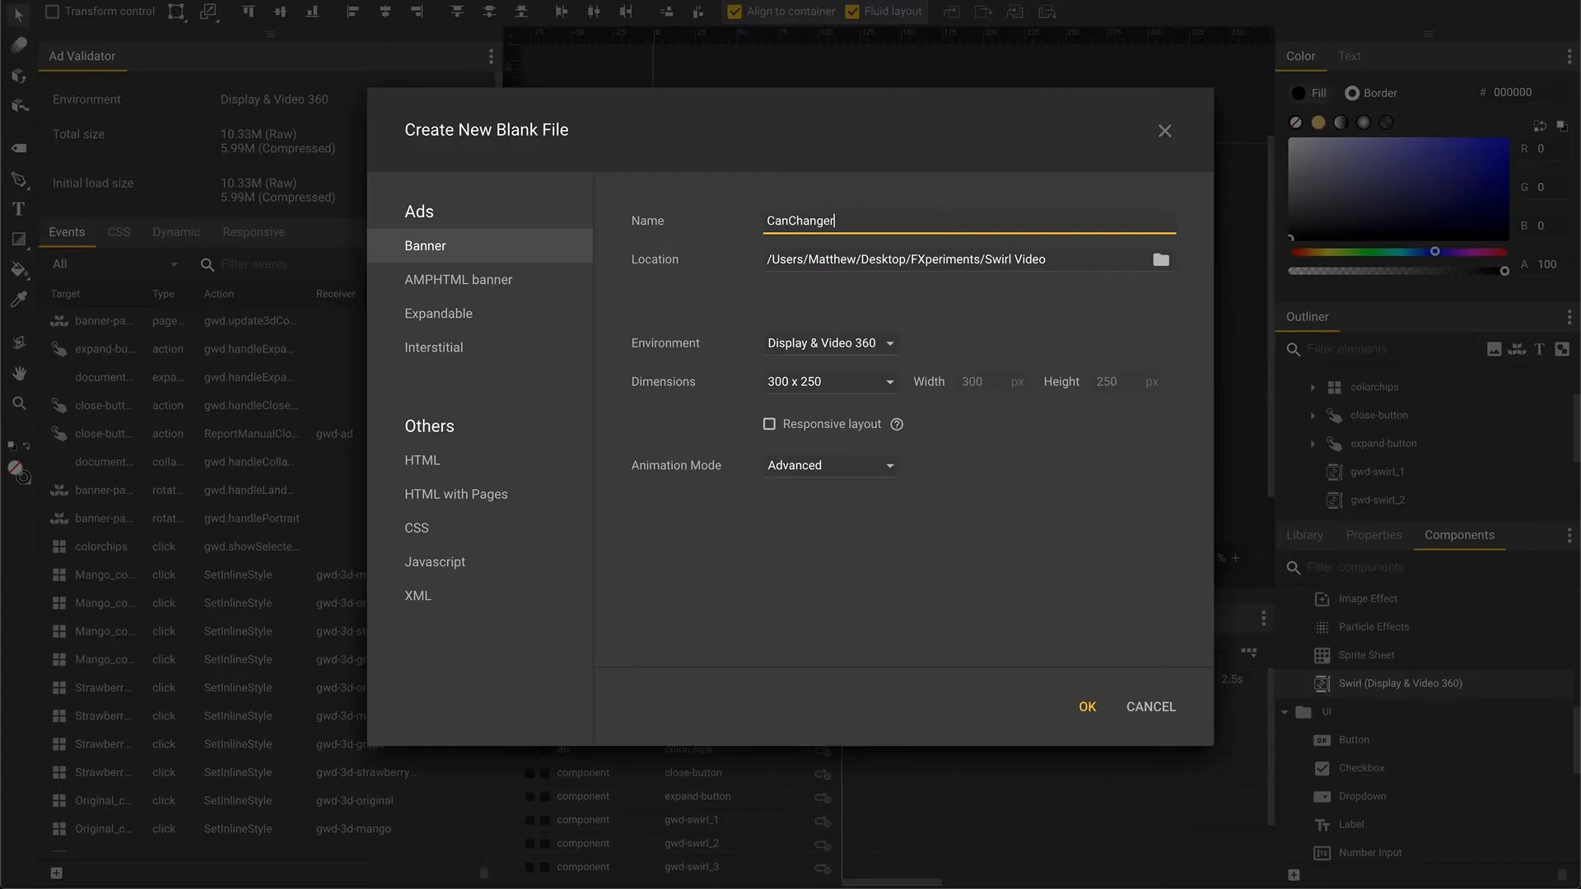
# Create a blank 300 x 250 banner file named CanChanger for Display & Video 360 with Advanced animation mode
pyautogui.click(1088, 708)
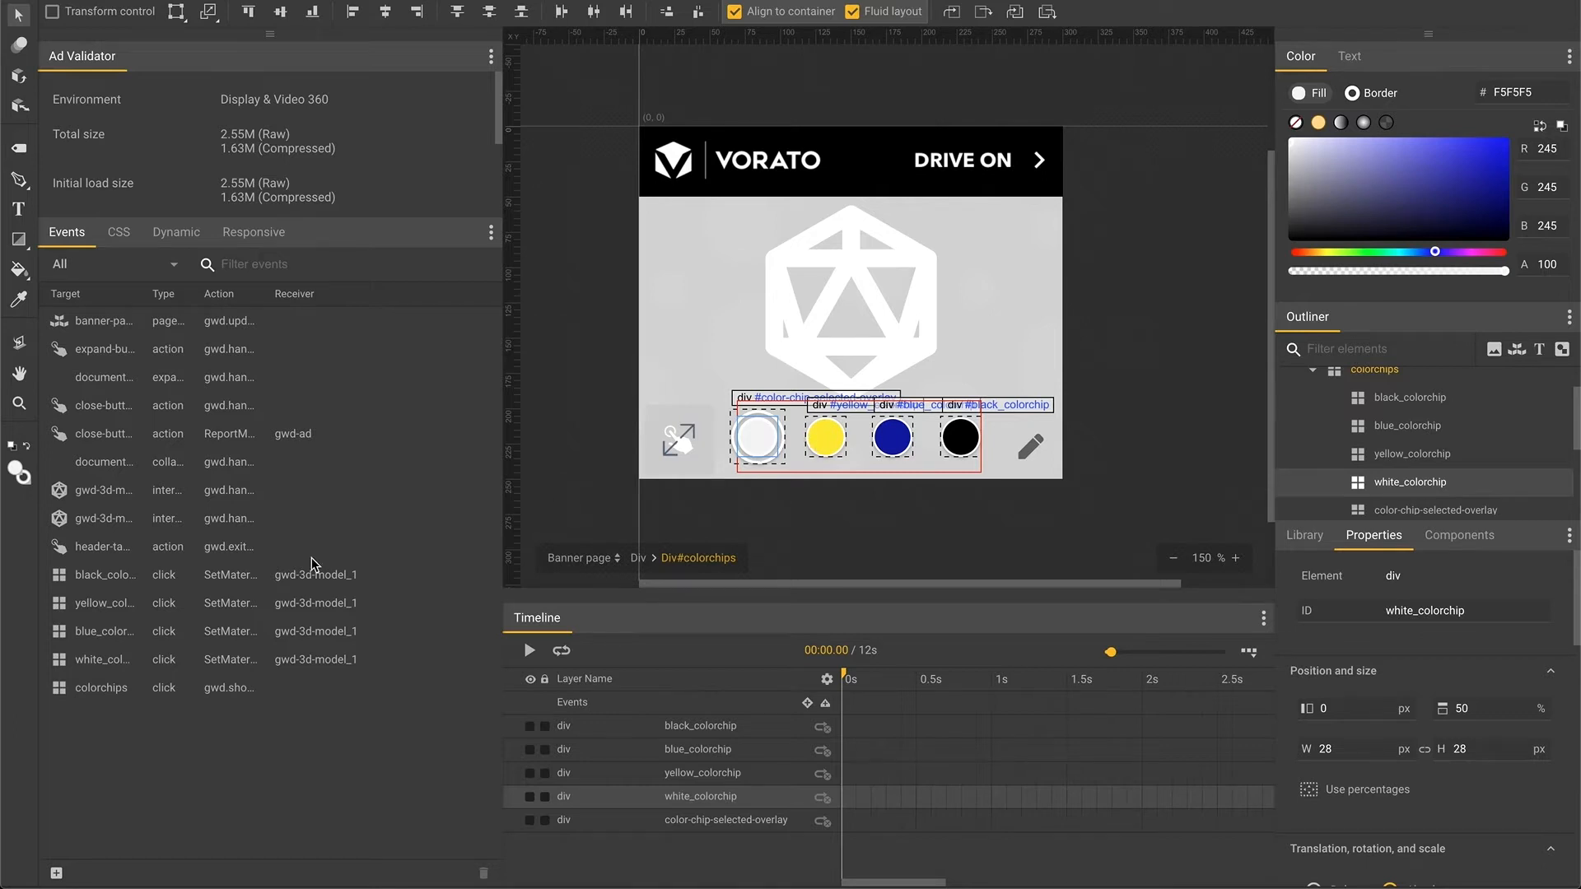
# Examine the yellow_colorchip click event, including its trigger, material color action, 3D model receiver and configuration
pyautogui.doubleClick(111, 603)
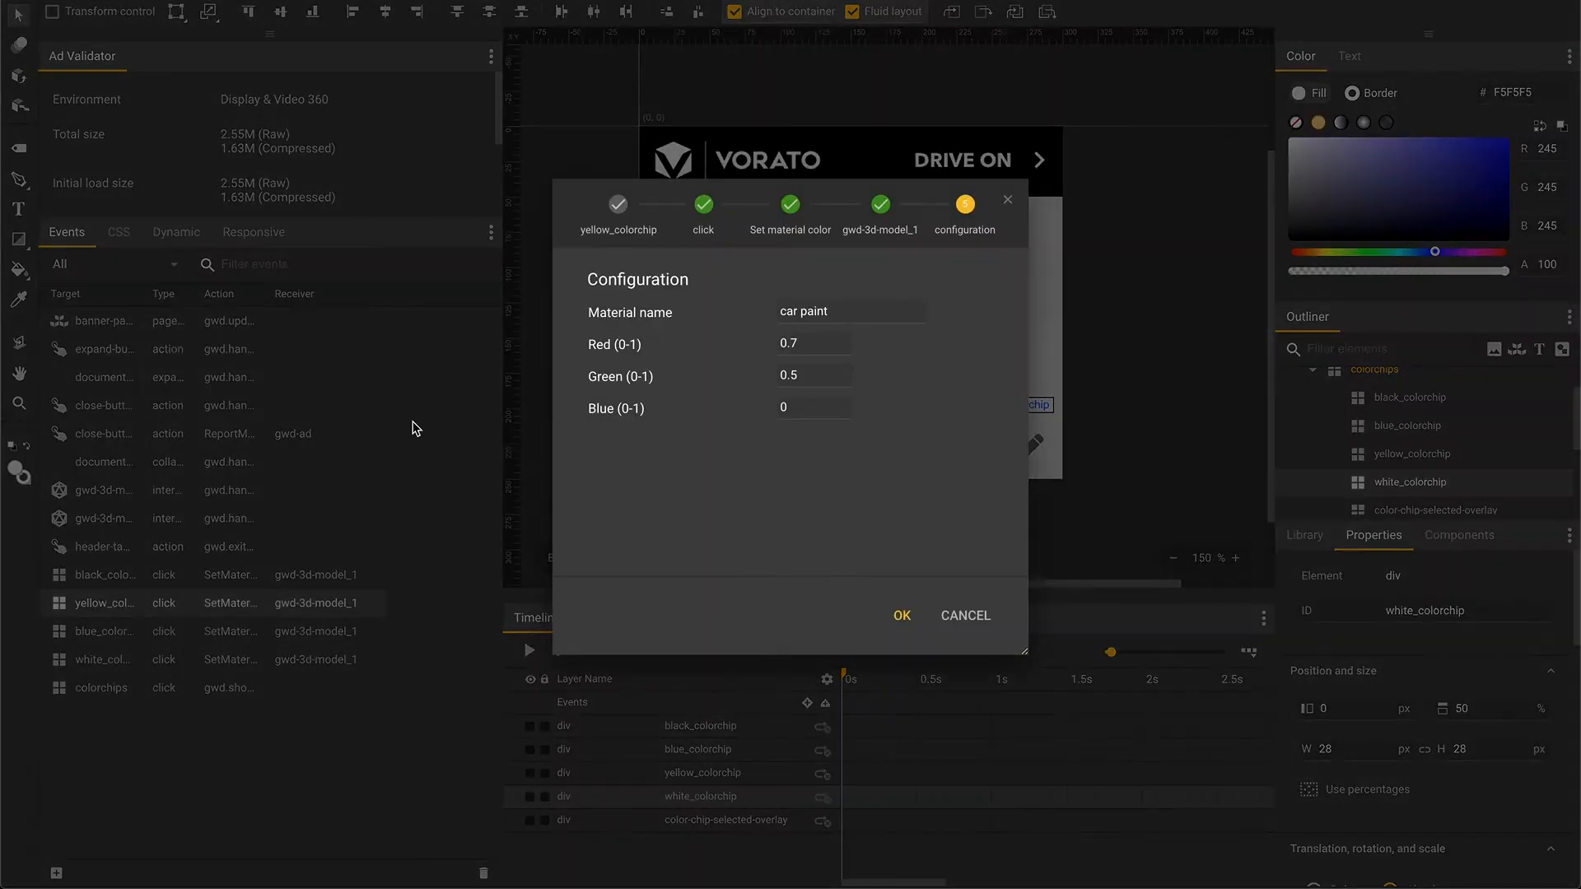
pyautogui.click(704, 207)
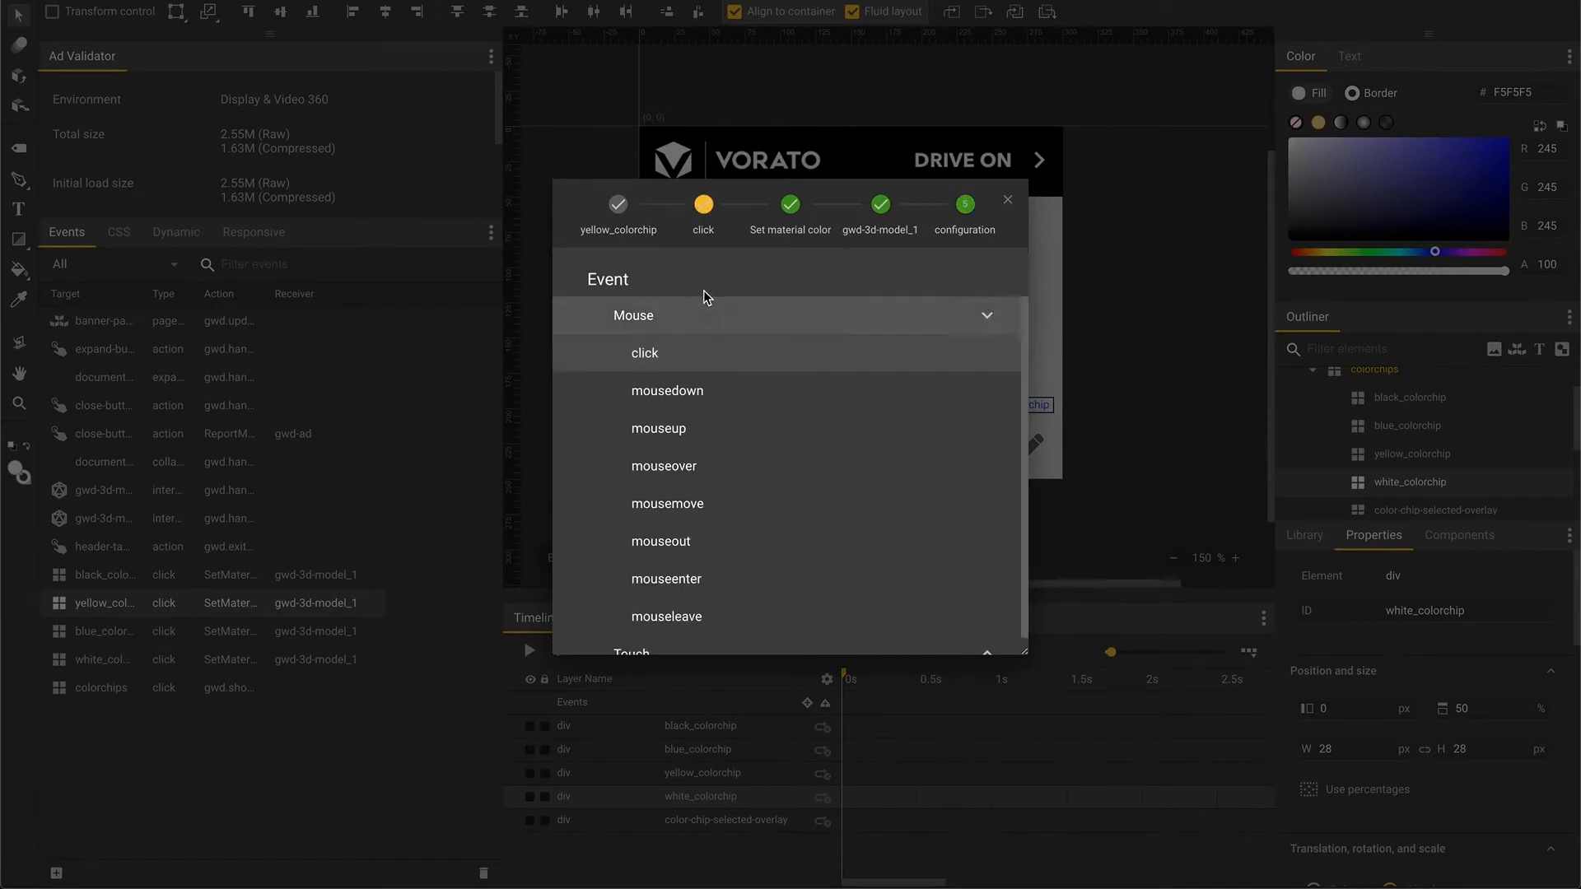
pyautogui.click(789, 206)
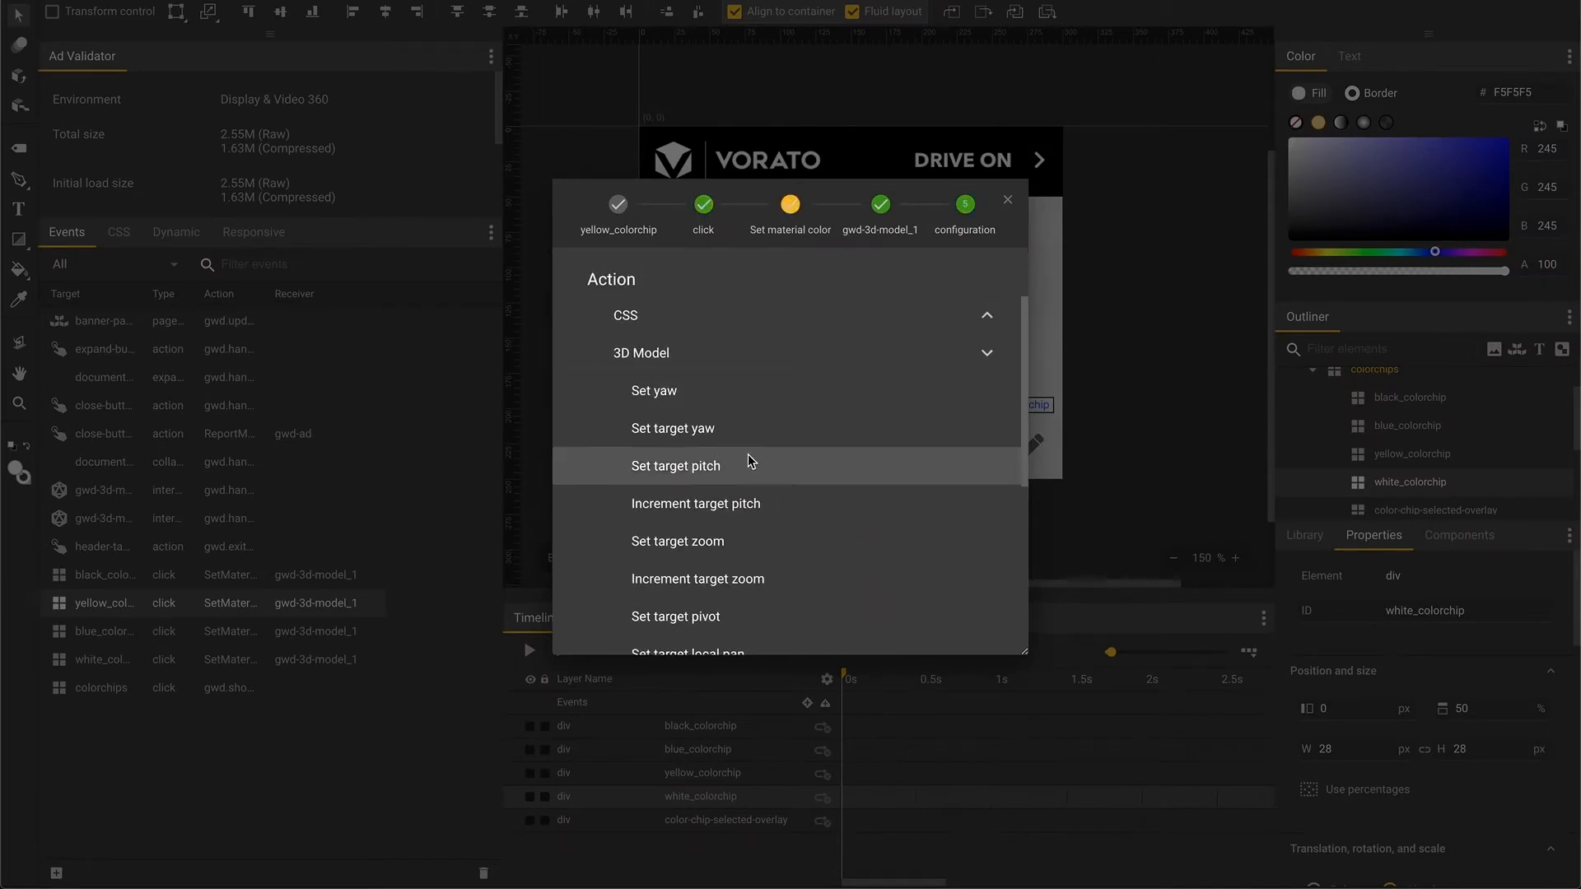
pyautogui.scroll(-3, 748, 456)
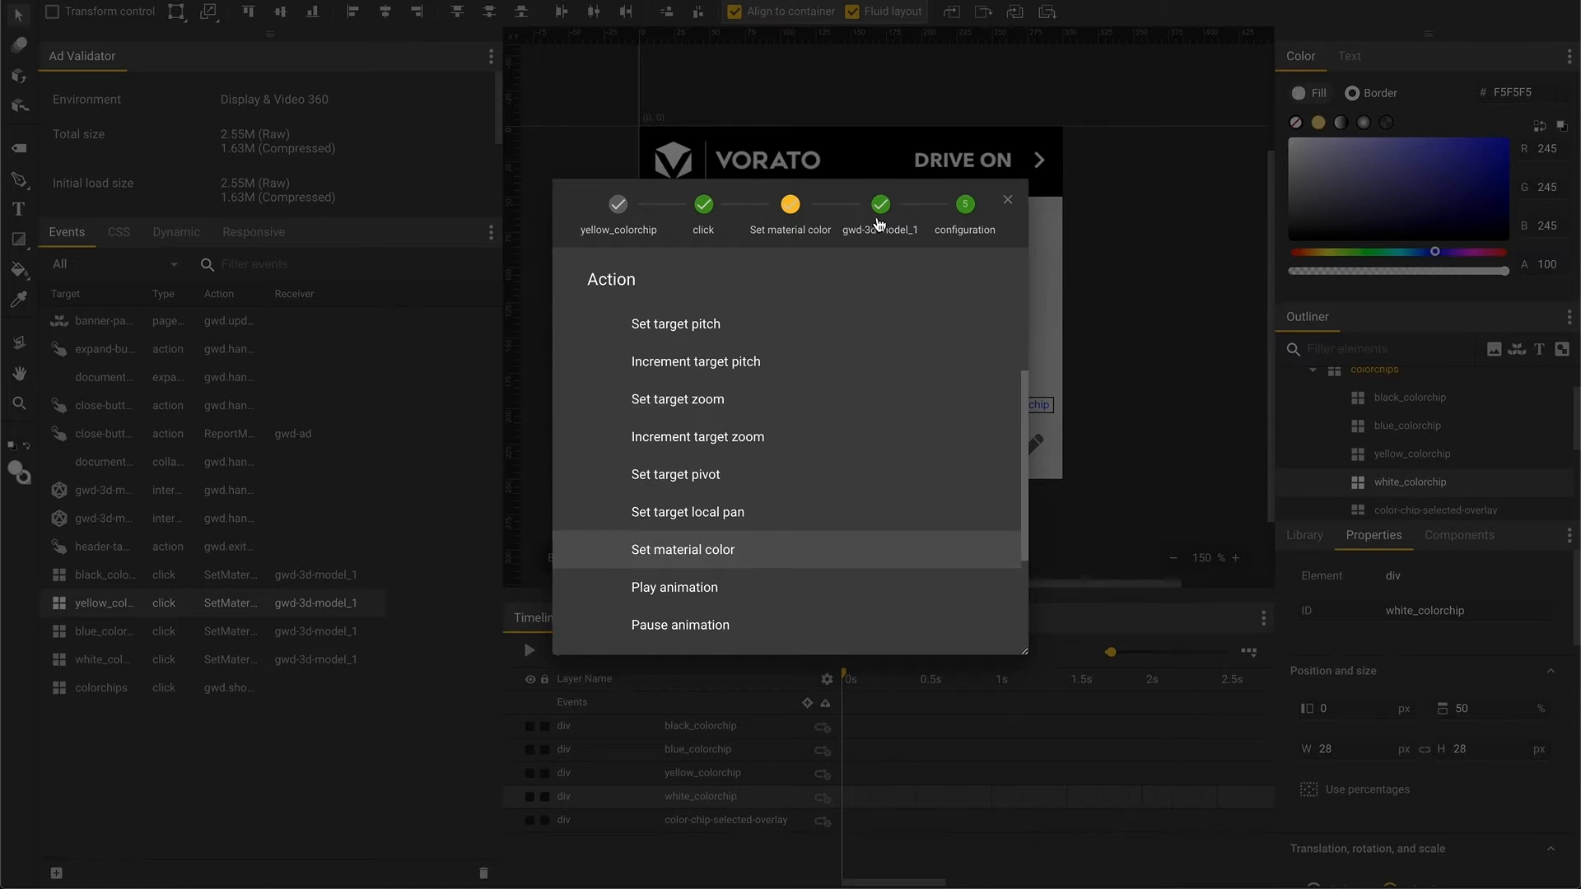
pyautogui.click(880, 207)
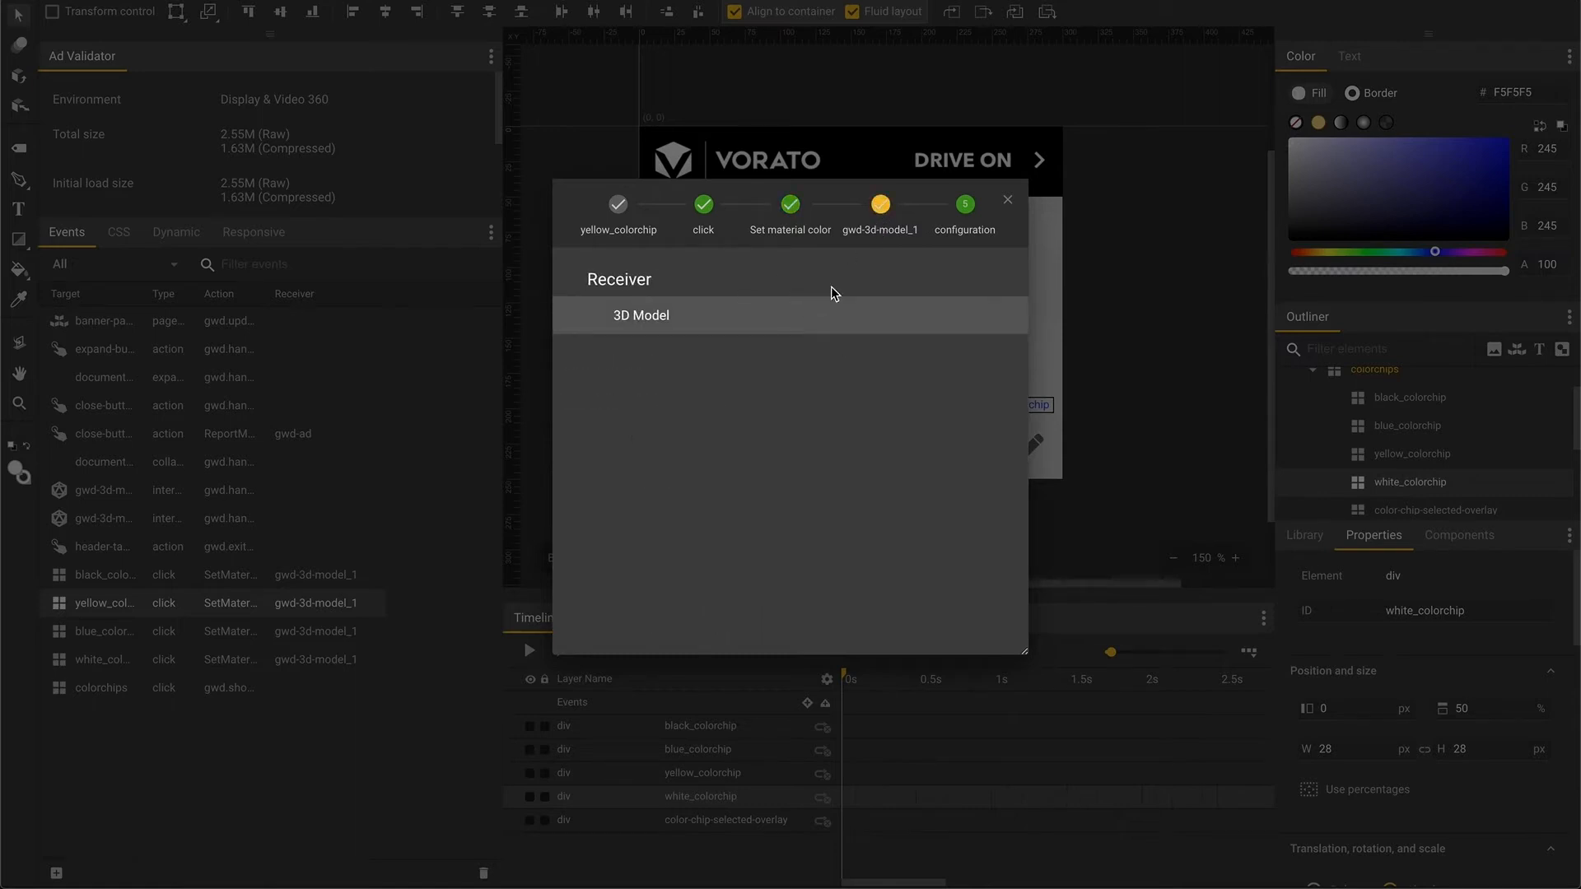
pyautogui.click(963, 212)
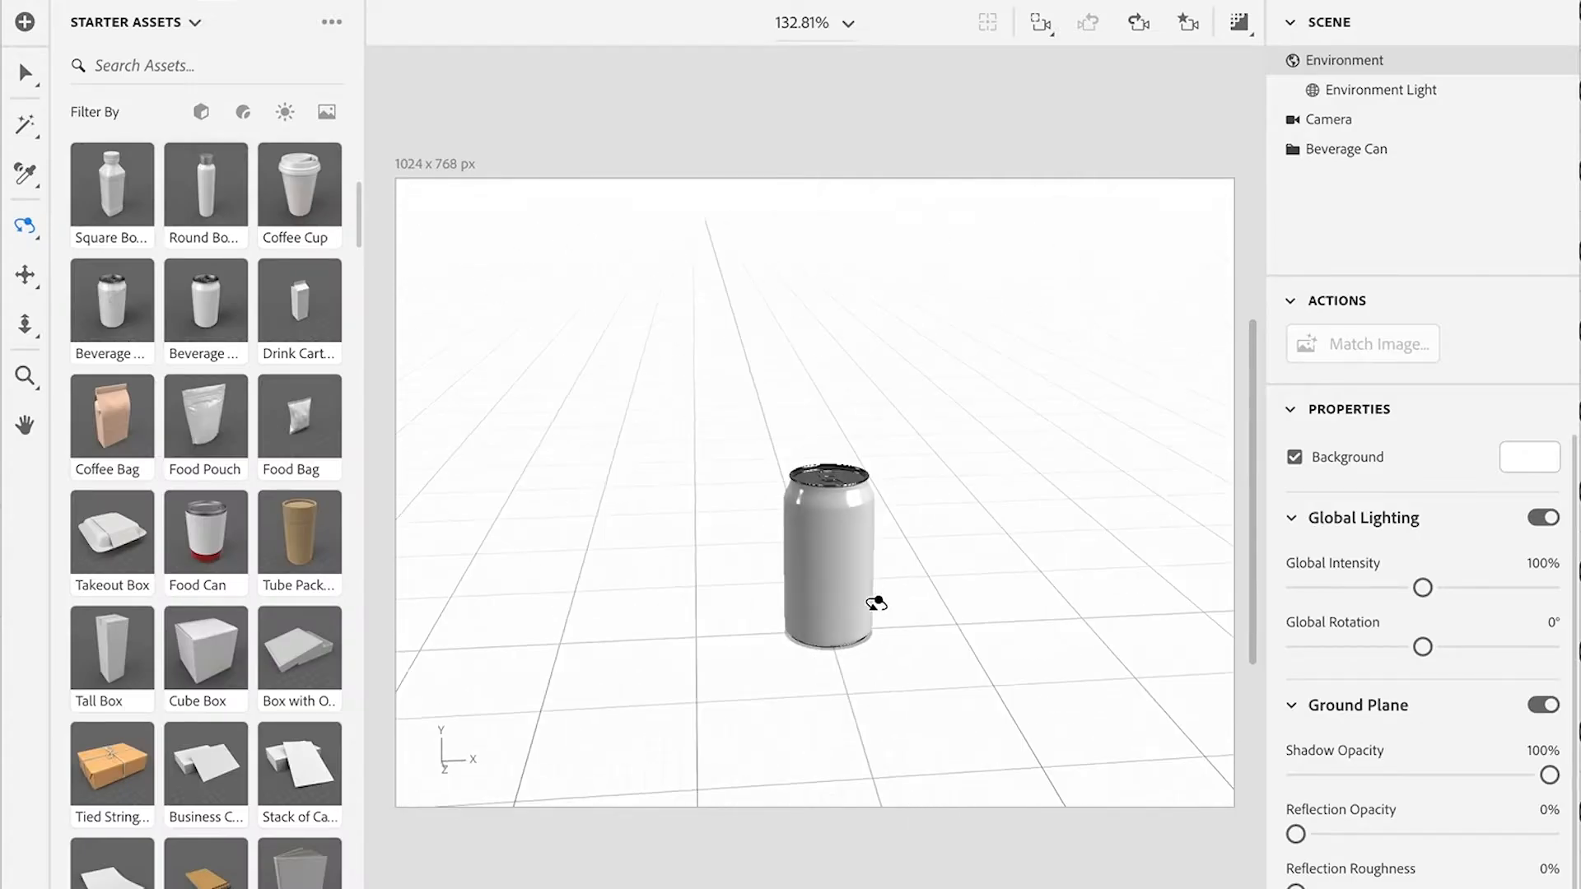
pyautogui.scroll(-10, 363, 726)
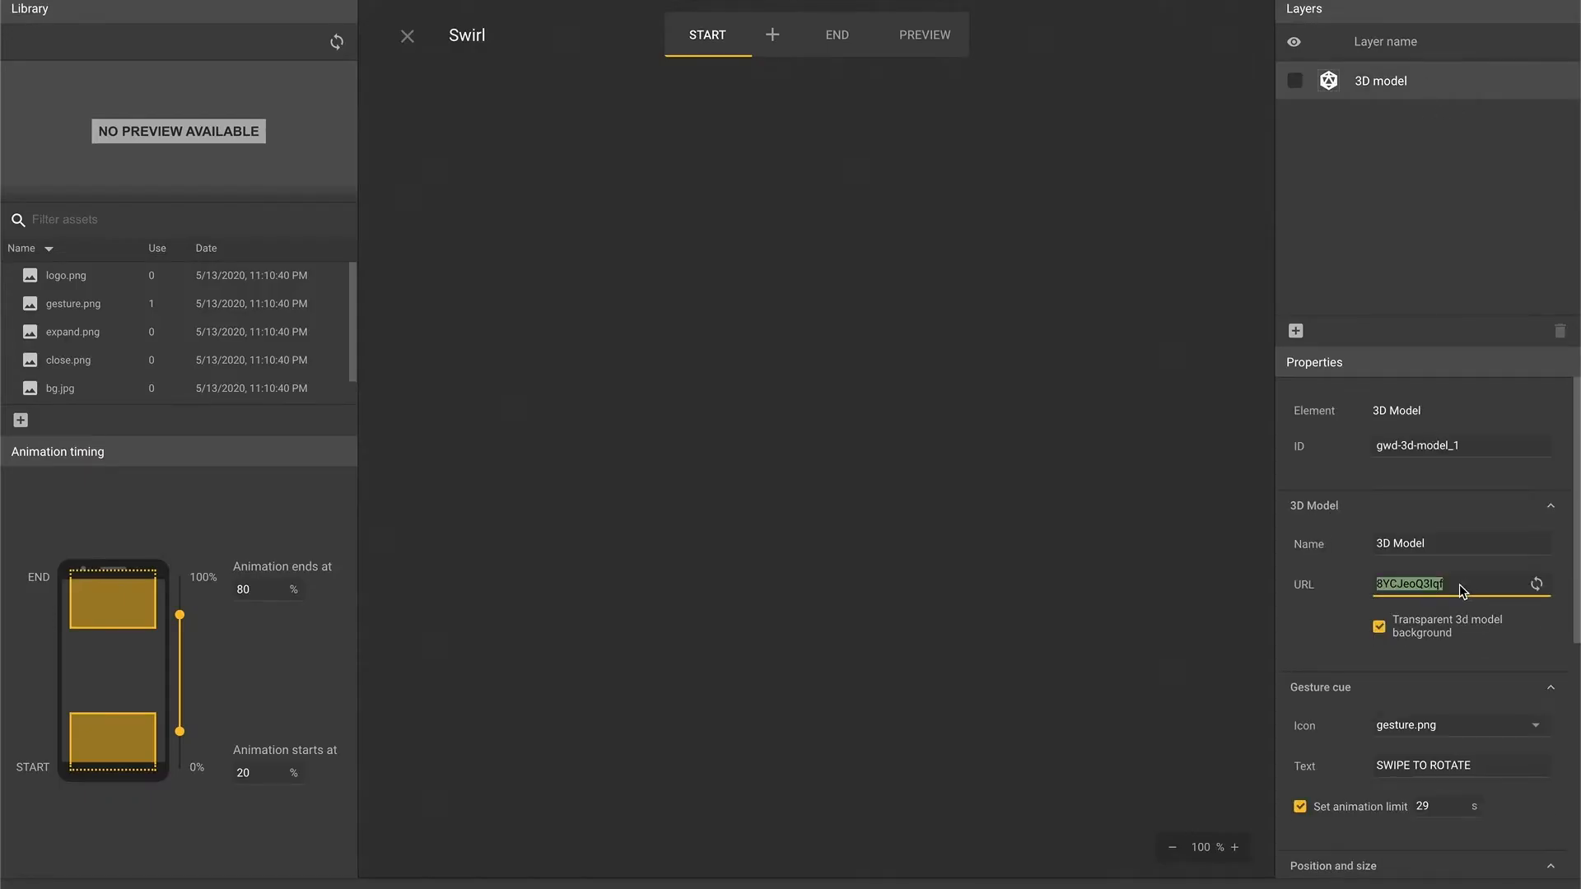
# Refresh the Swirl component's 3D model from its entered URL
pyautogui.click(1537, 585)
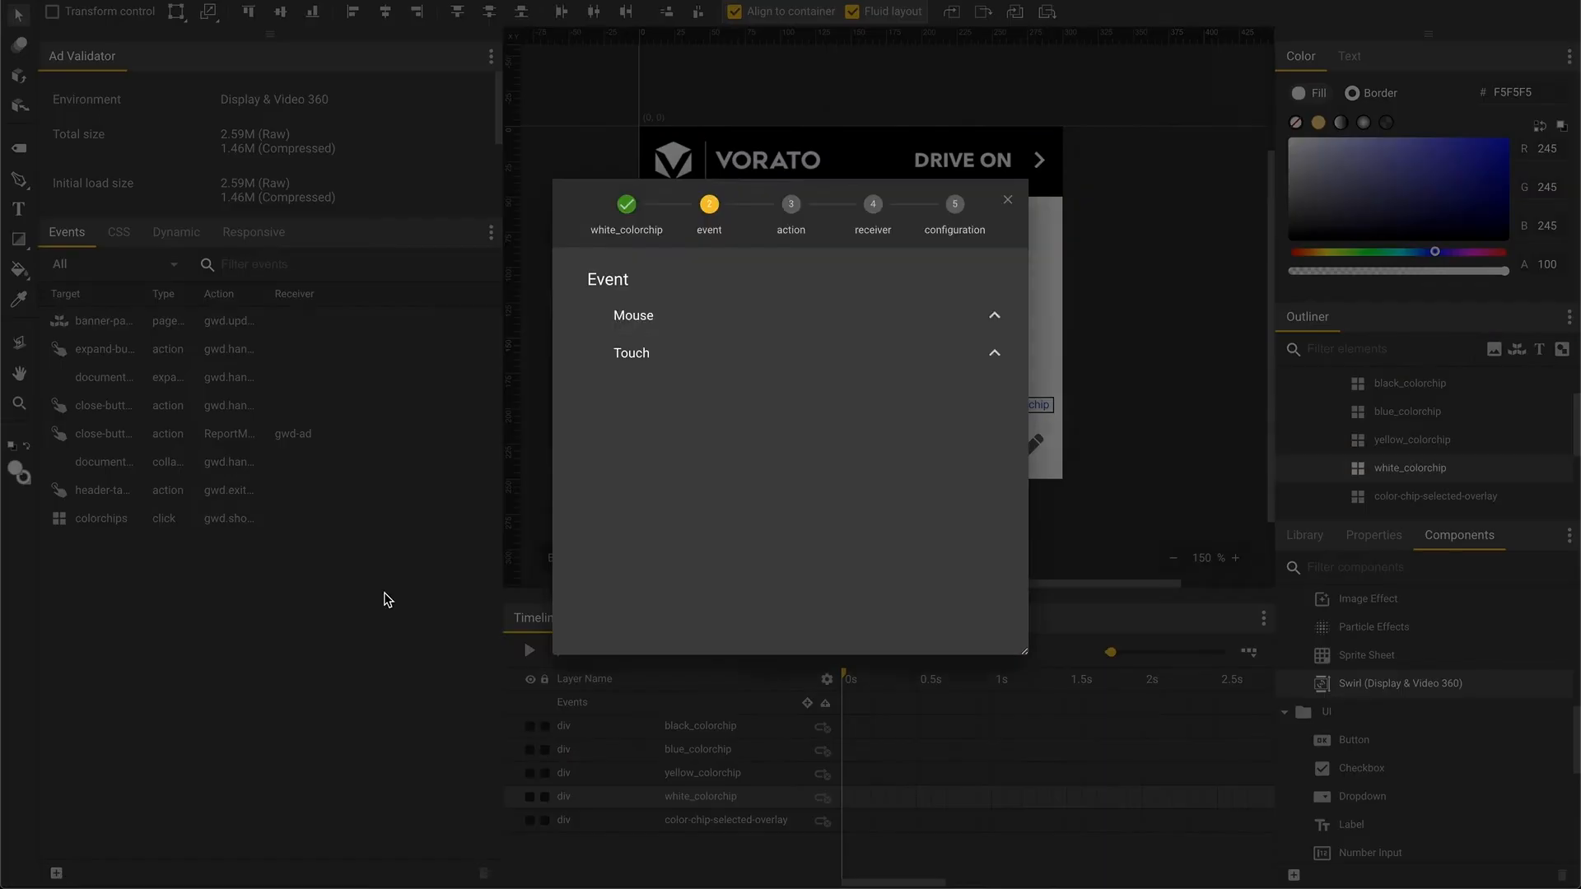
# Add a click event to white_colorchip that sets the material color of Can_Material on gwd-3d-model_1
pyautogui.click(695, 315)
pyautogui.click(696, 359)
pyautogui.click(743, 349)
pyautogui.click(751, 540)
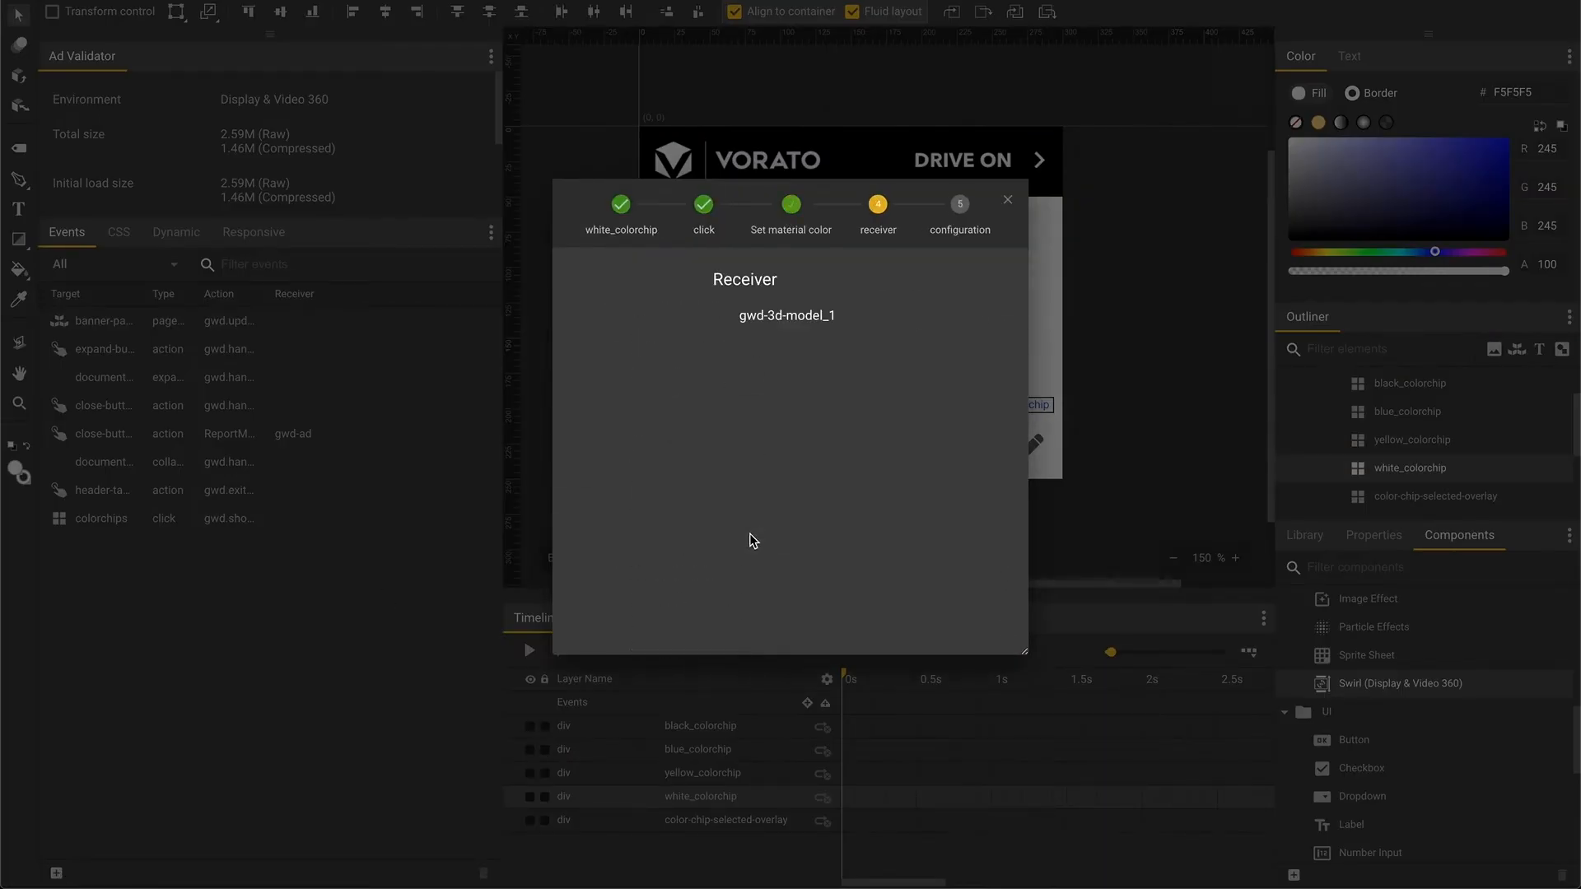
pyautogui.click(738, 313)
pyautogui.write('Can_m')
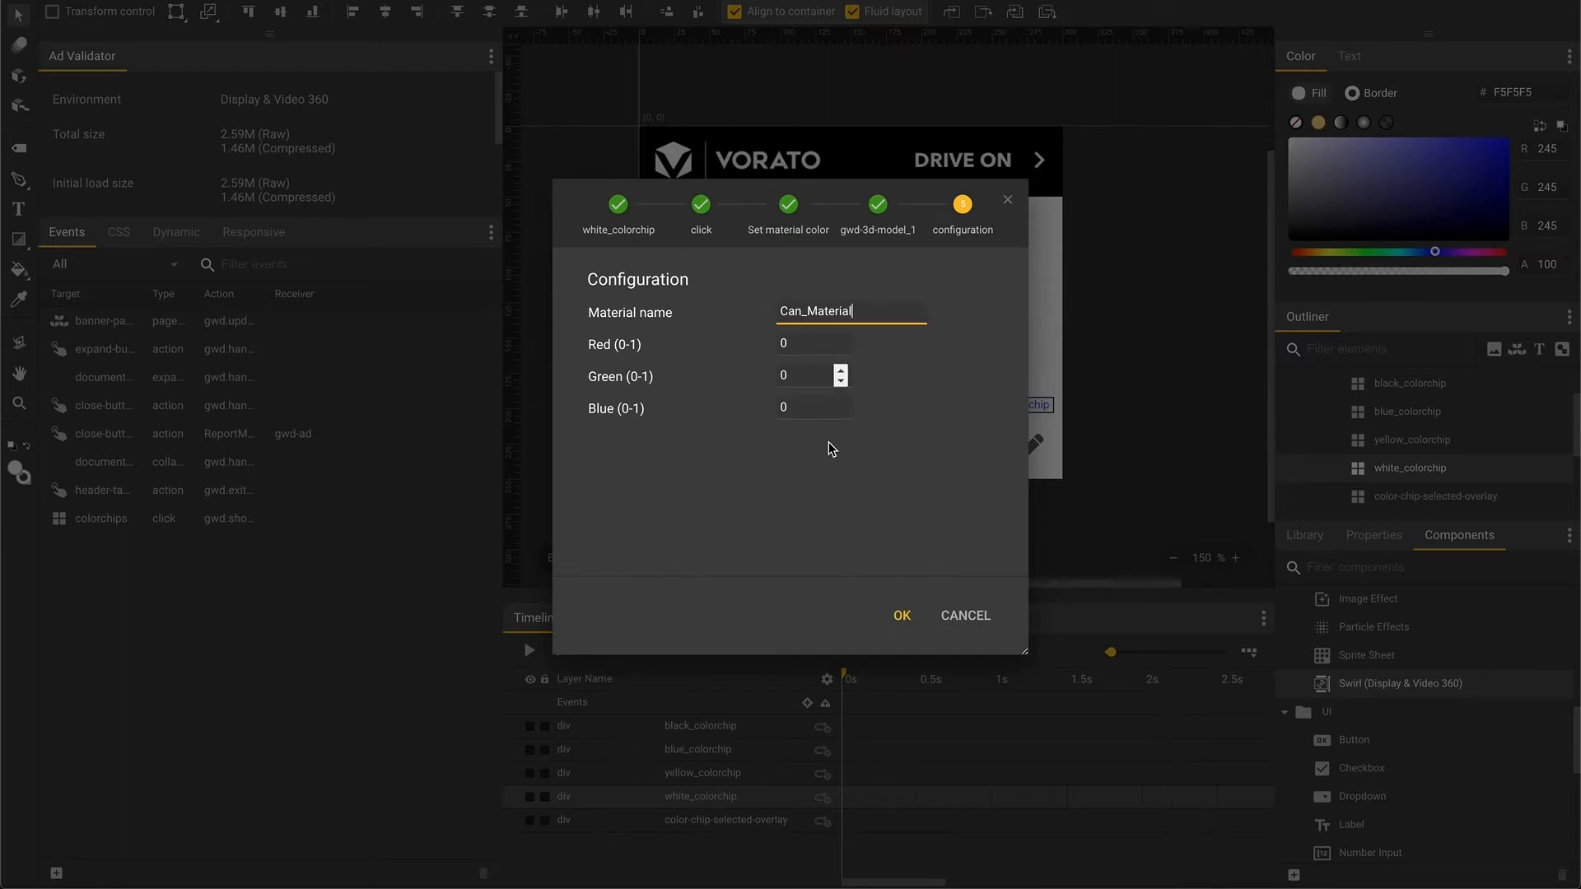
pyautogui.click(901, 616)
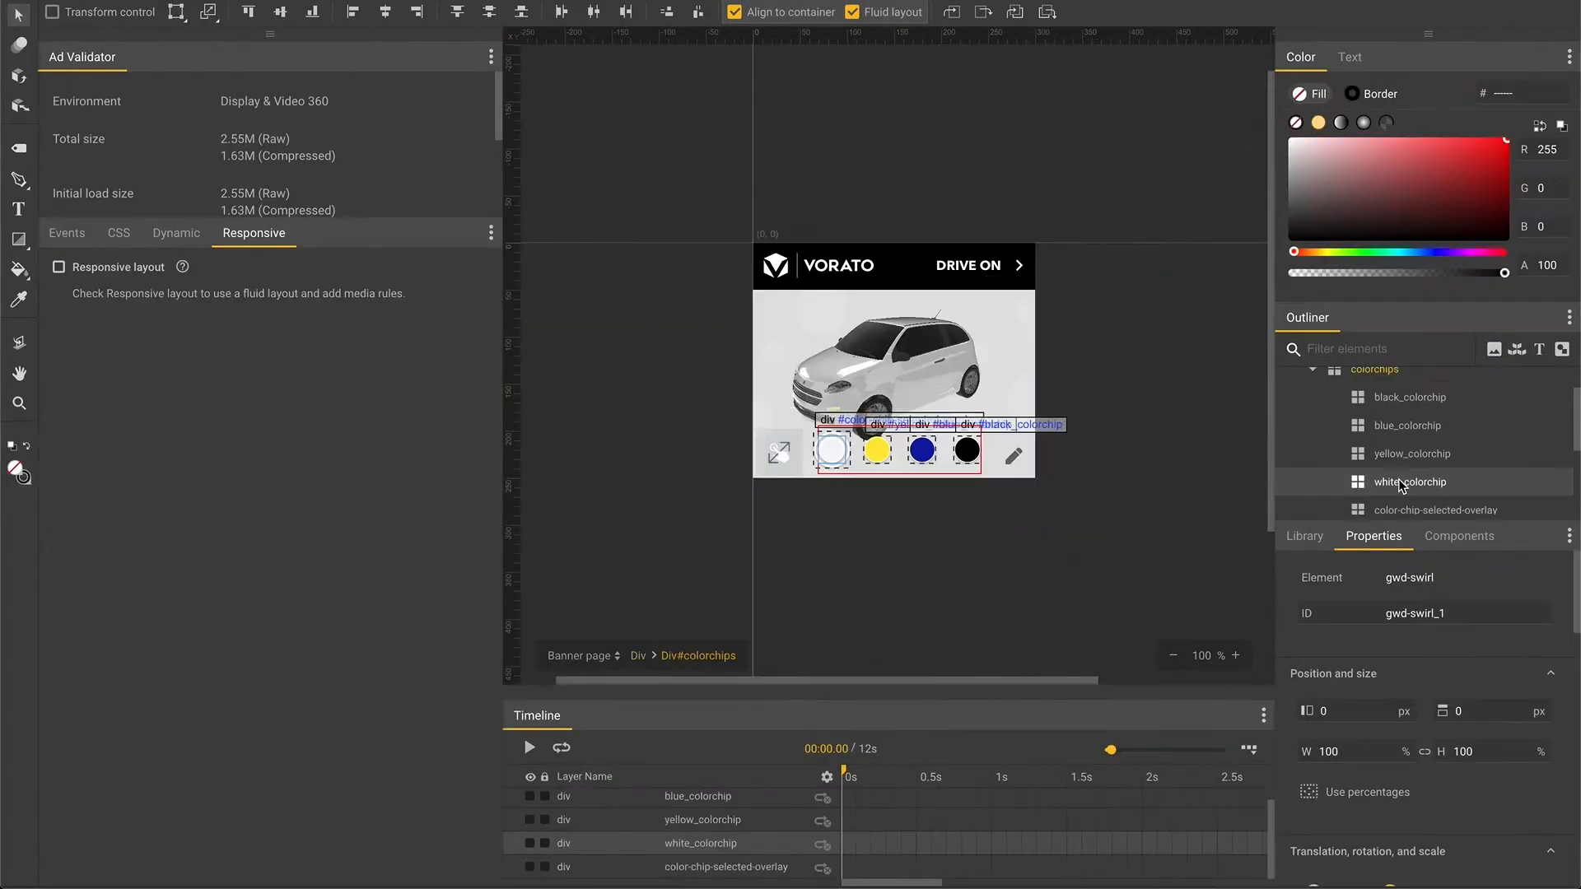
# Examine the header tap area's exitToLandingPage custom code for the exit IDs and URLs tied to each selected color
pyautogui.click(878, 450)
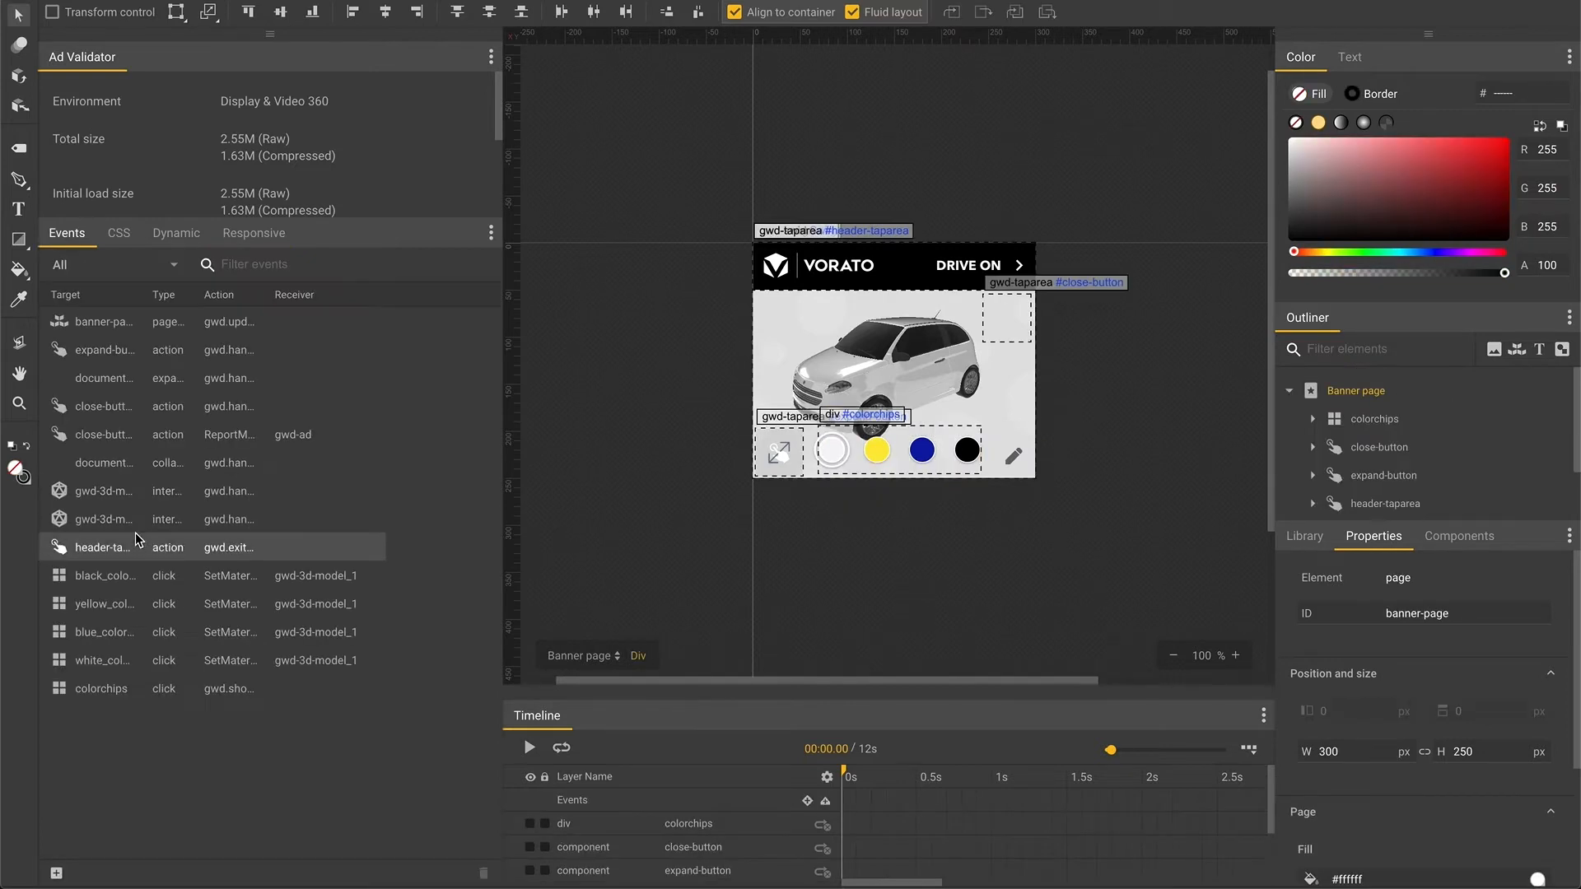
pyautogui.doubleClick(98, 547)
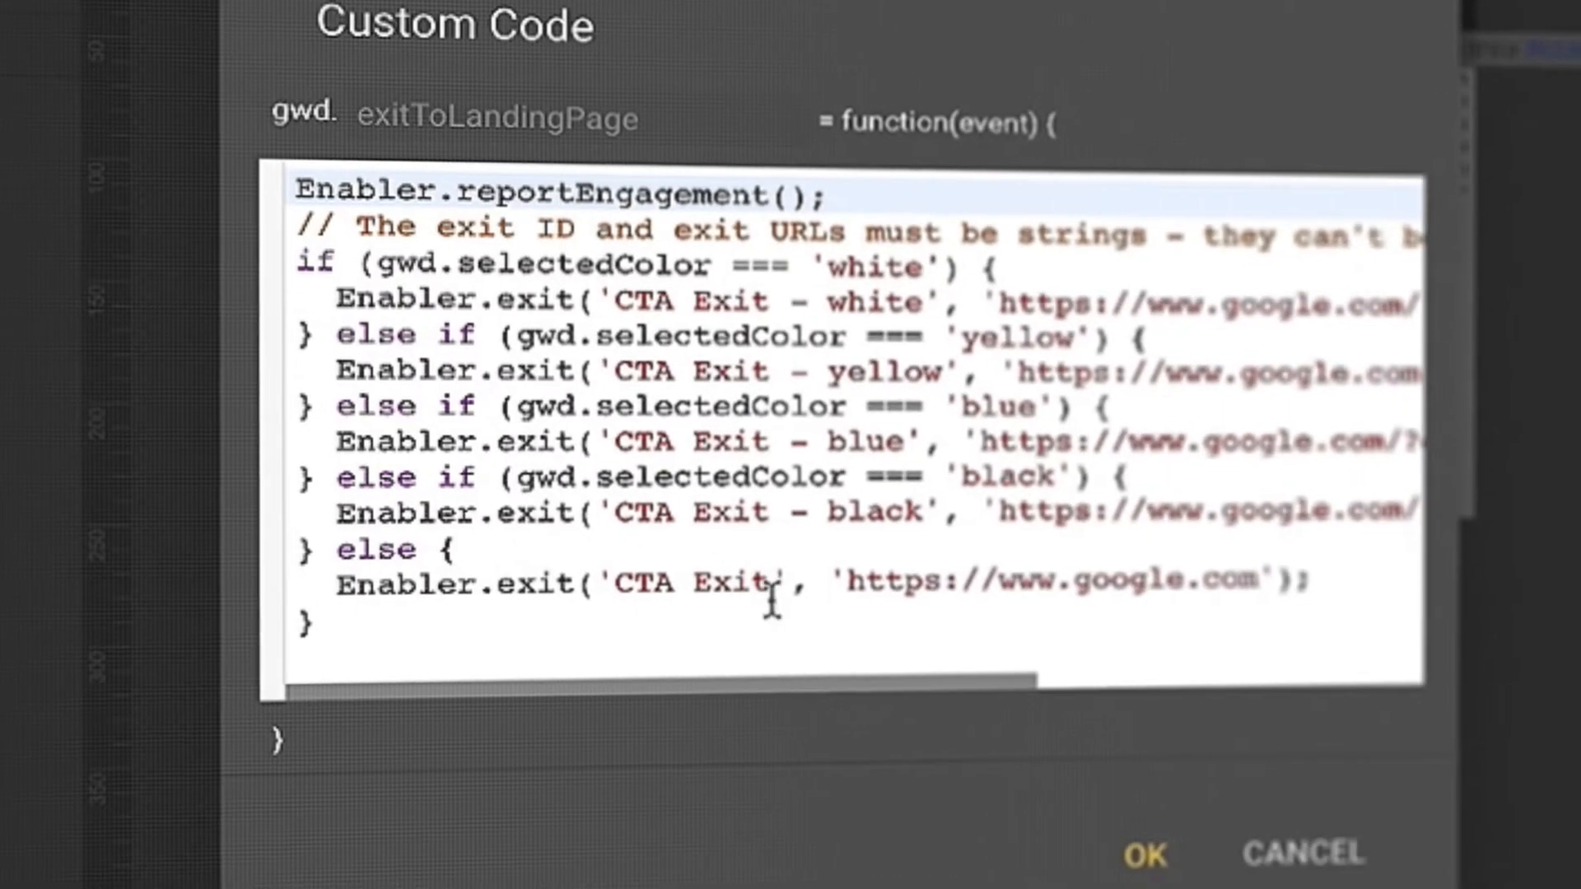
pyautogui.hscroll(10, 757, 608)
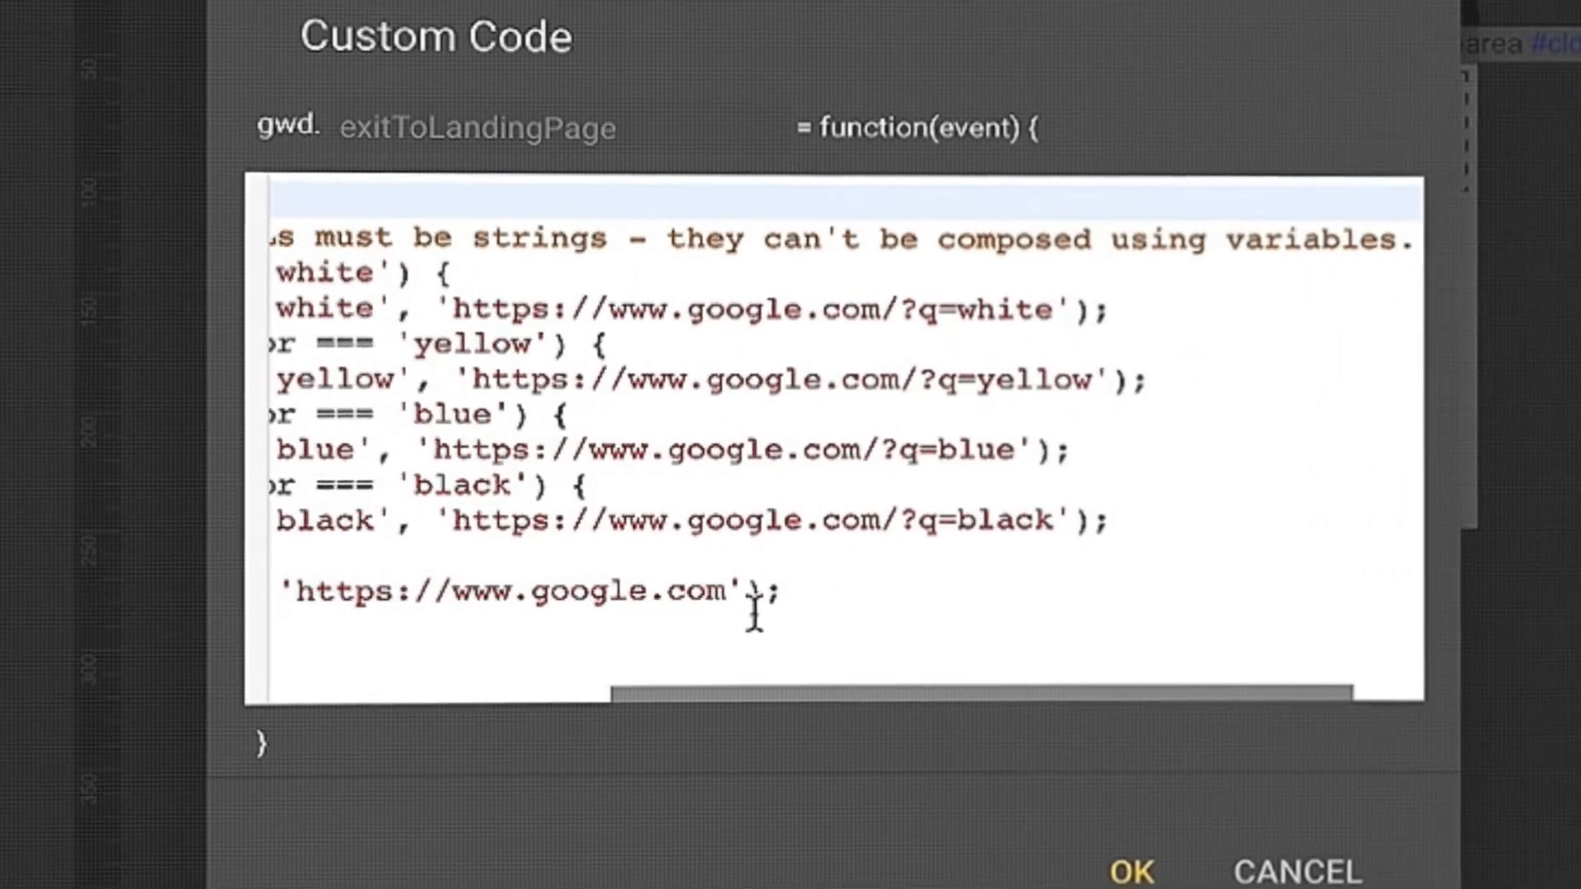
pyautogui.hscroll(-10, 749, 621)
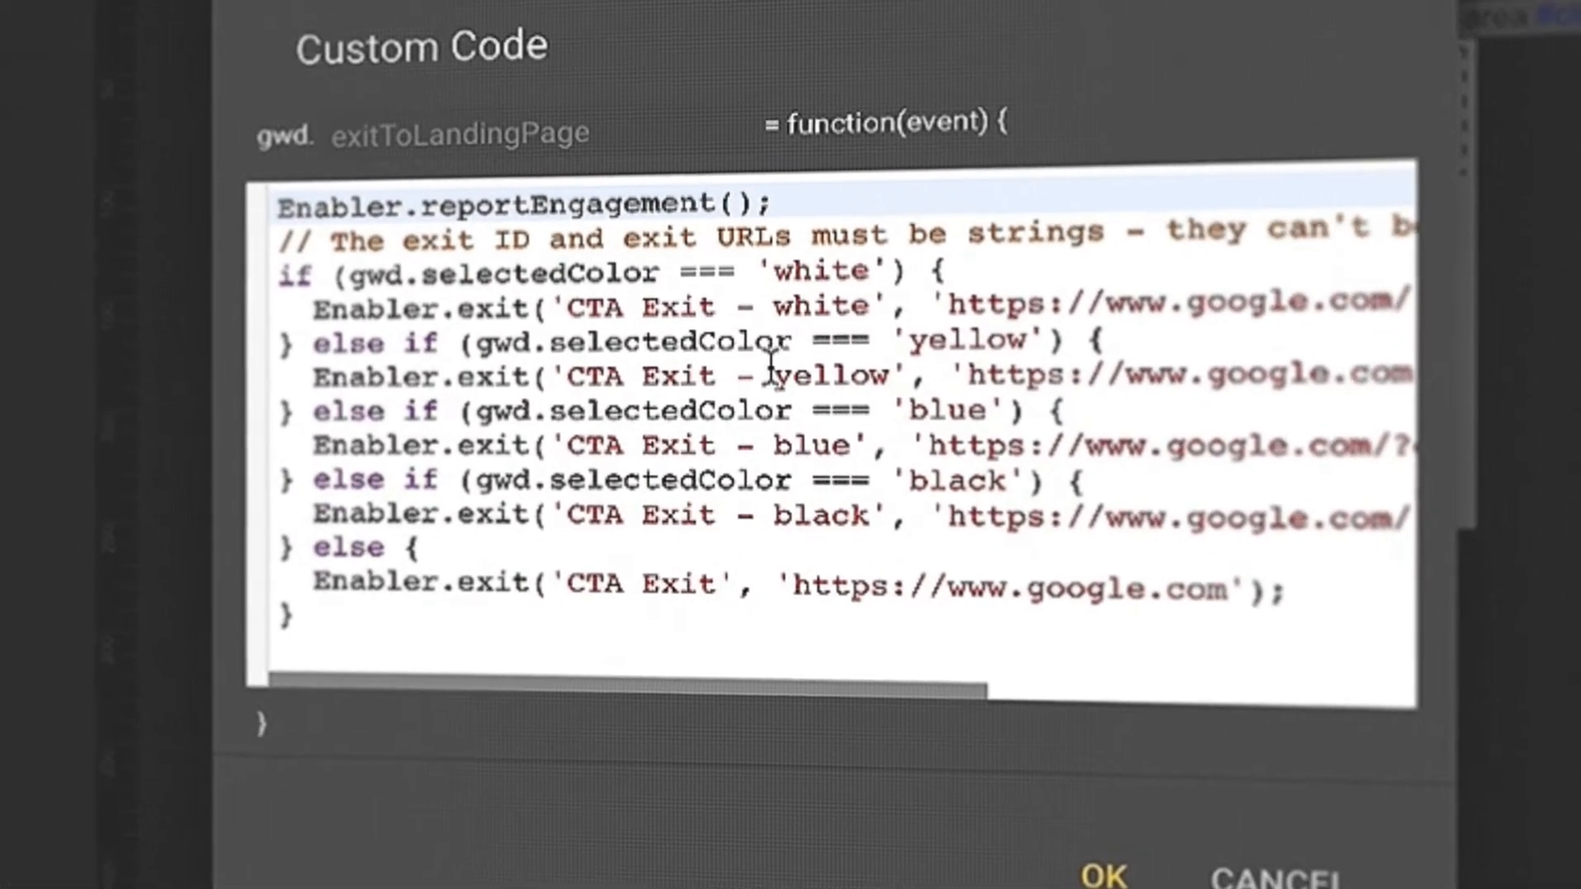
pyautogui.moveTo(751, 255); pyautogui.dragTo(1374, 345)
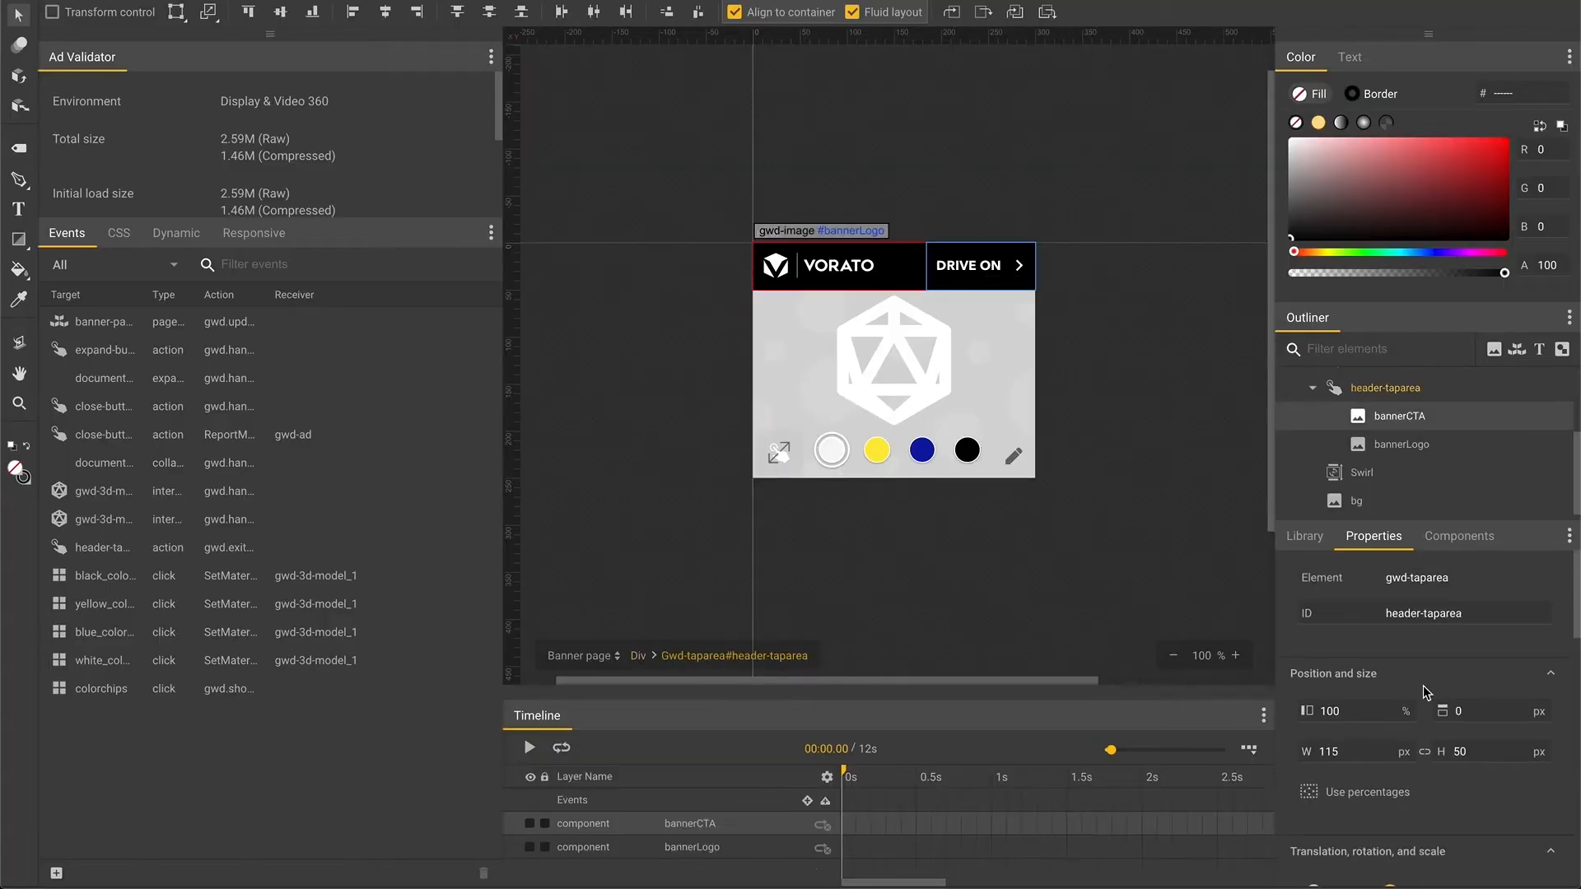
# Replace the bannerCTA image source with the blue Fxperiments header artwork
pyautogui.scroll(-5, 1423, 685)
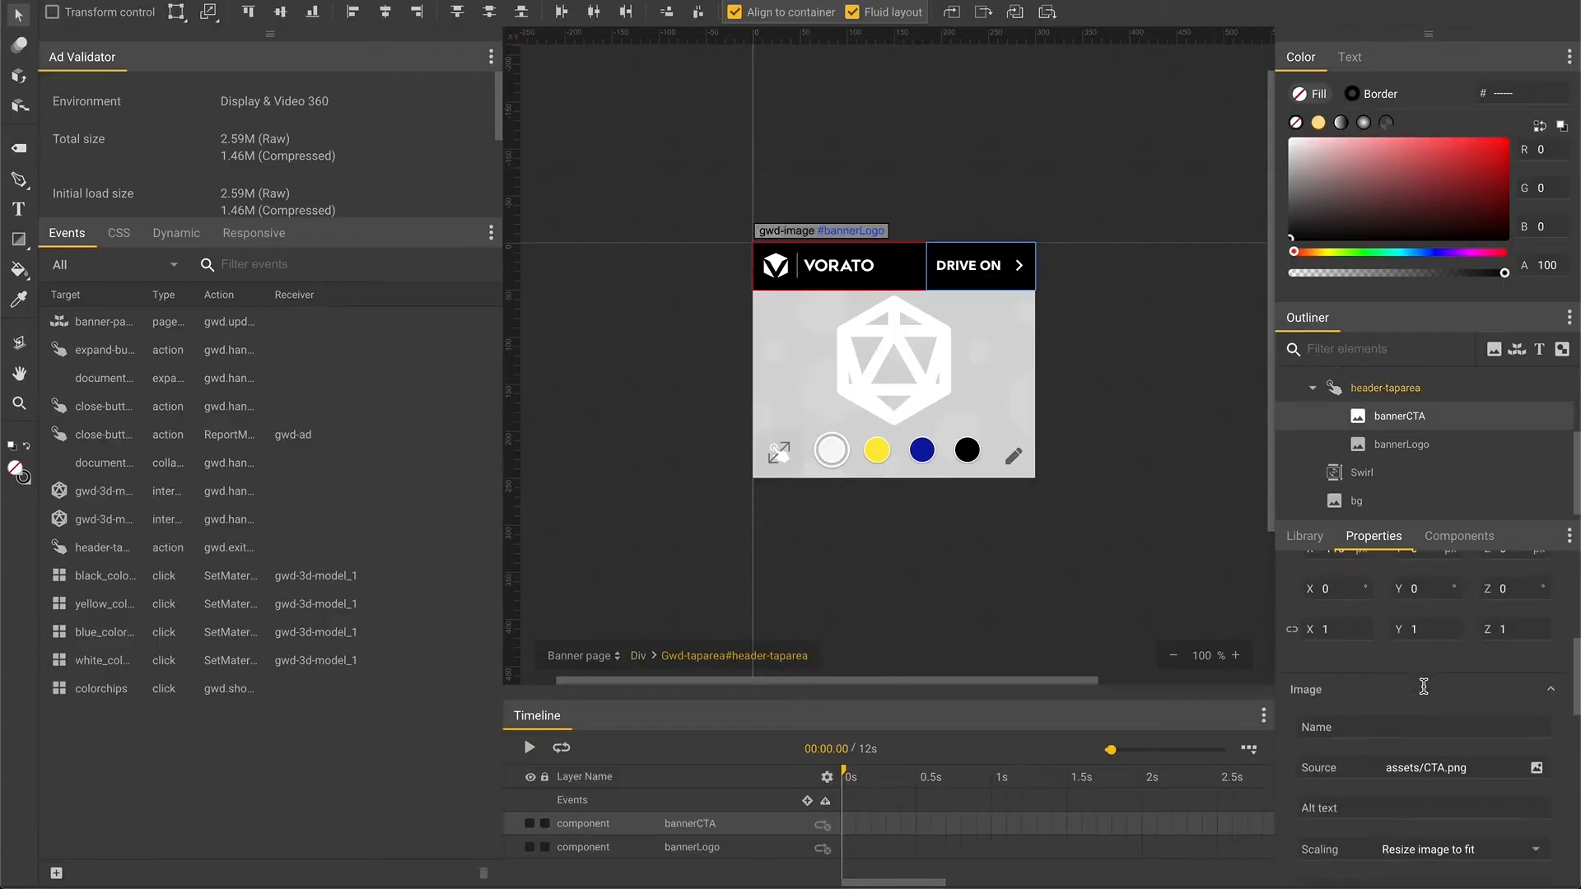
pyautogui.press('Return')
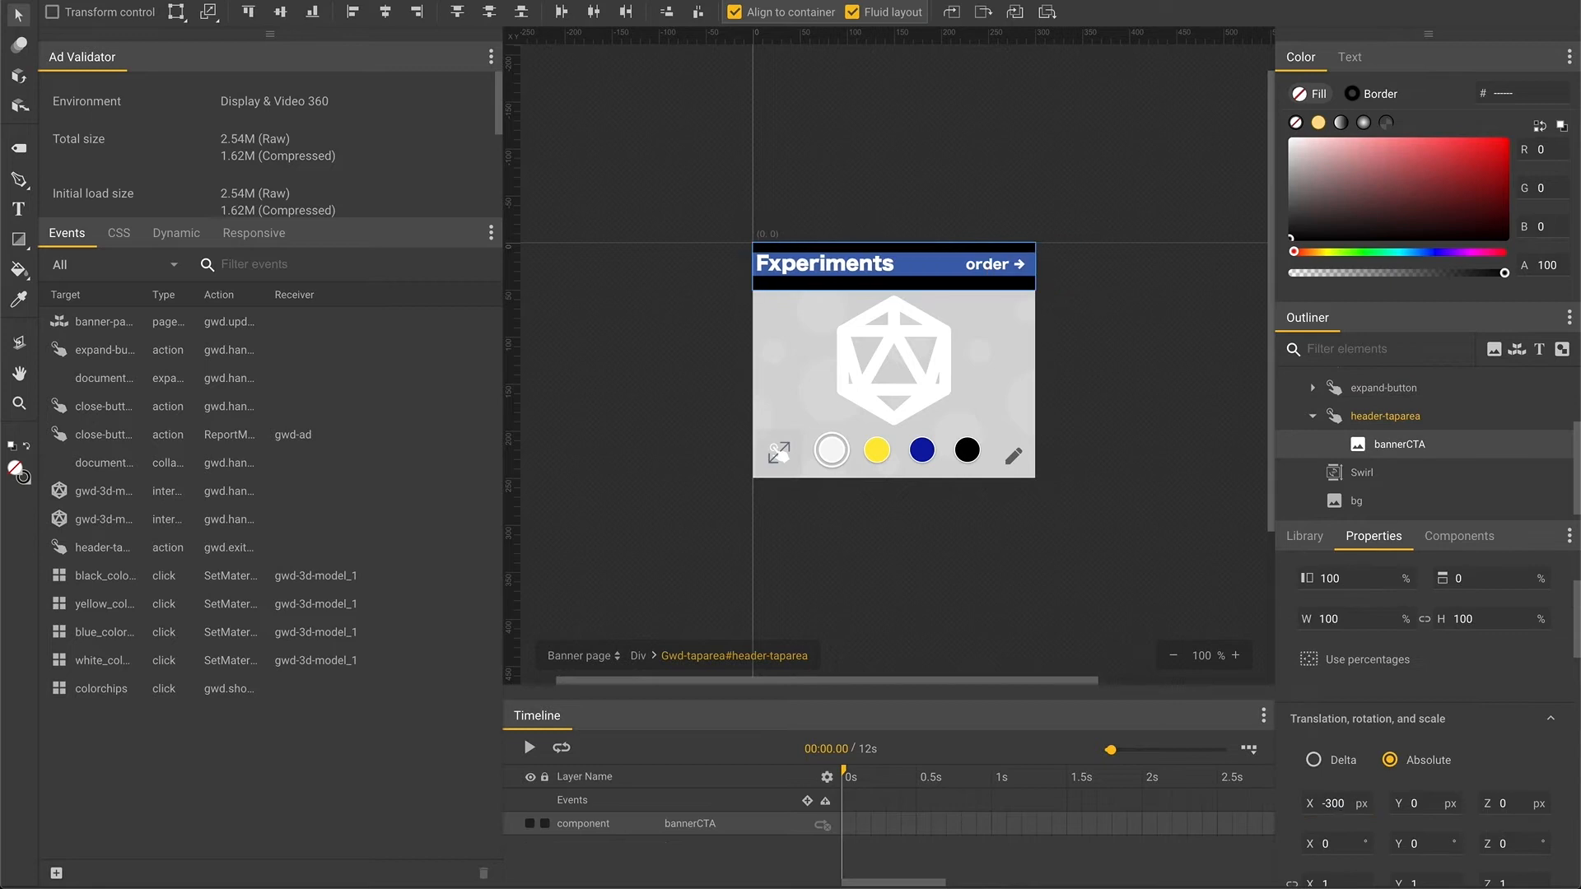
pyautogui.click(16, 471)
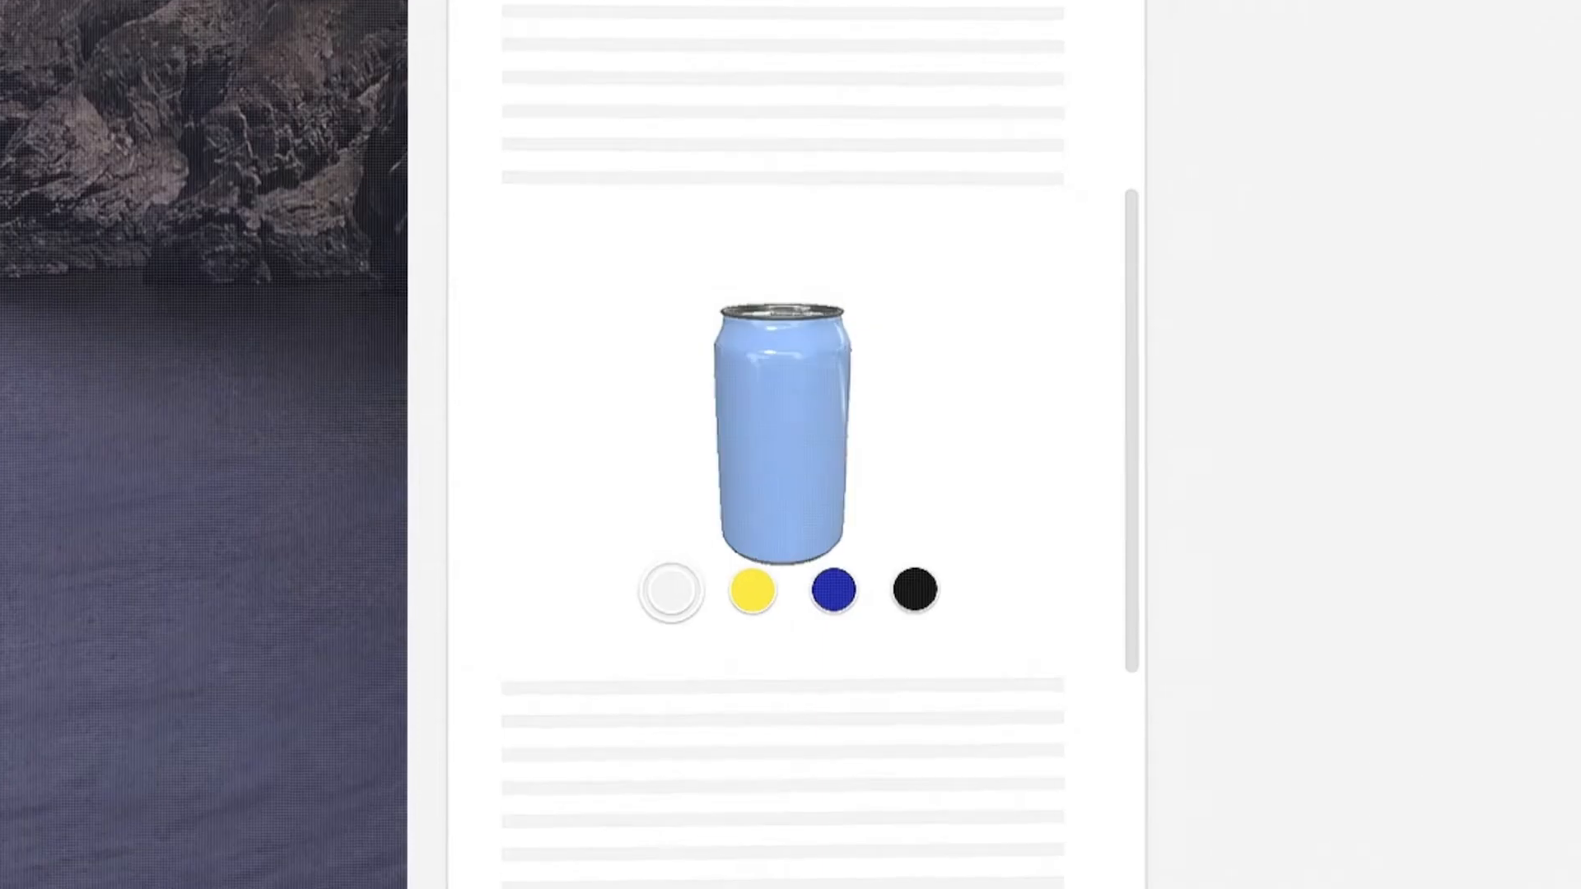
# Test the black and white color chips on the plain can in the ad preview
pyautogui.click(947, 608)
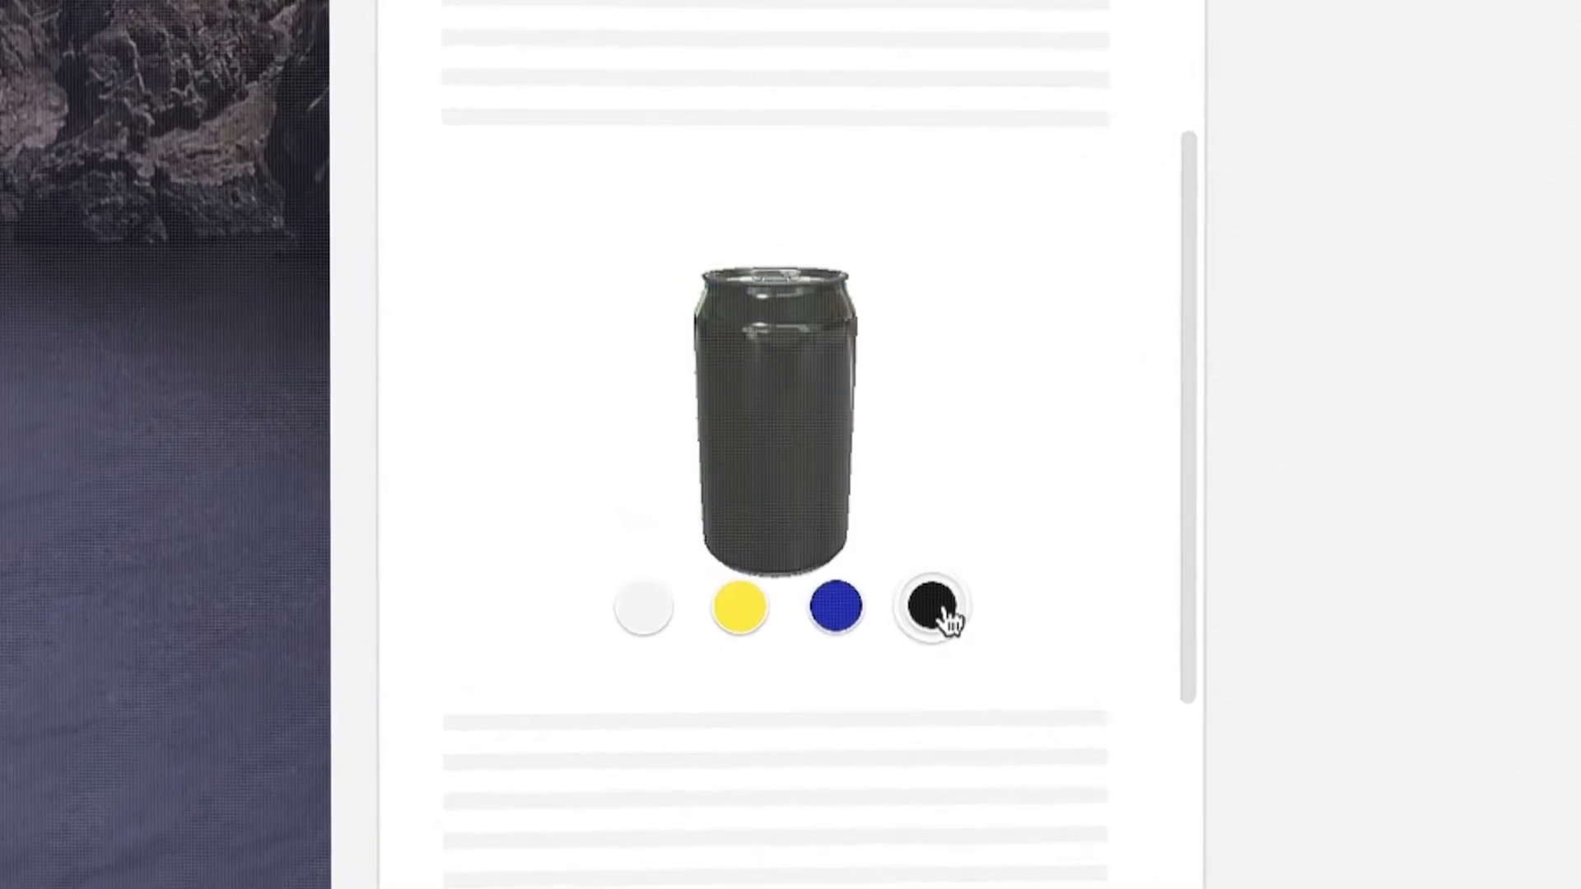
pyautogui.click(654, 652)
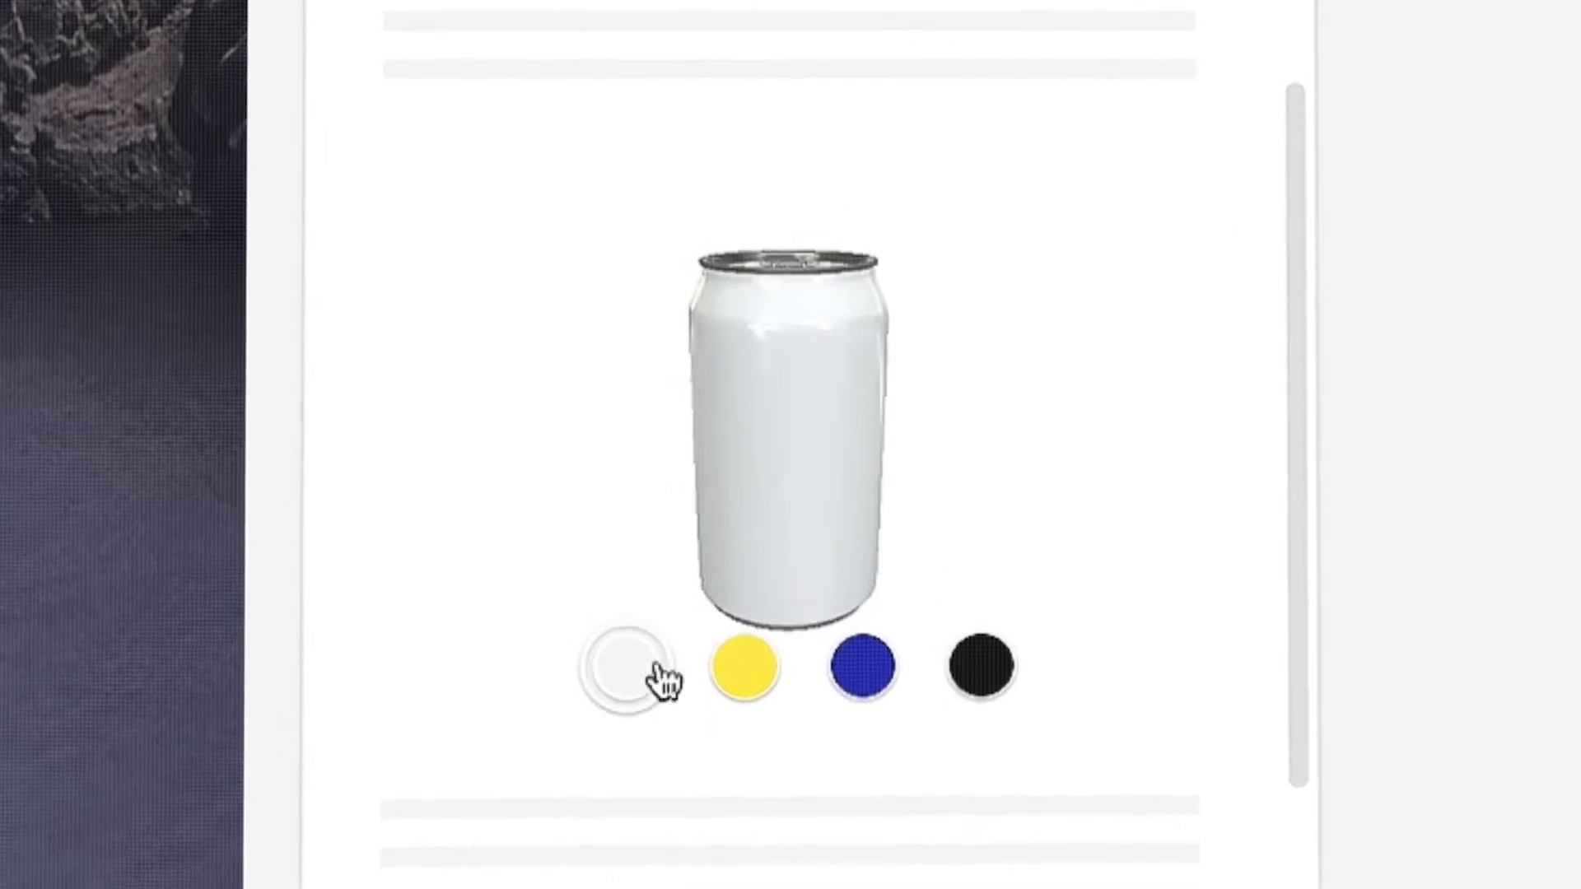
pyautogui.click(970, 648)
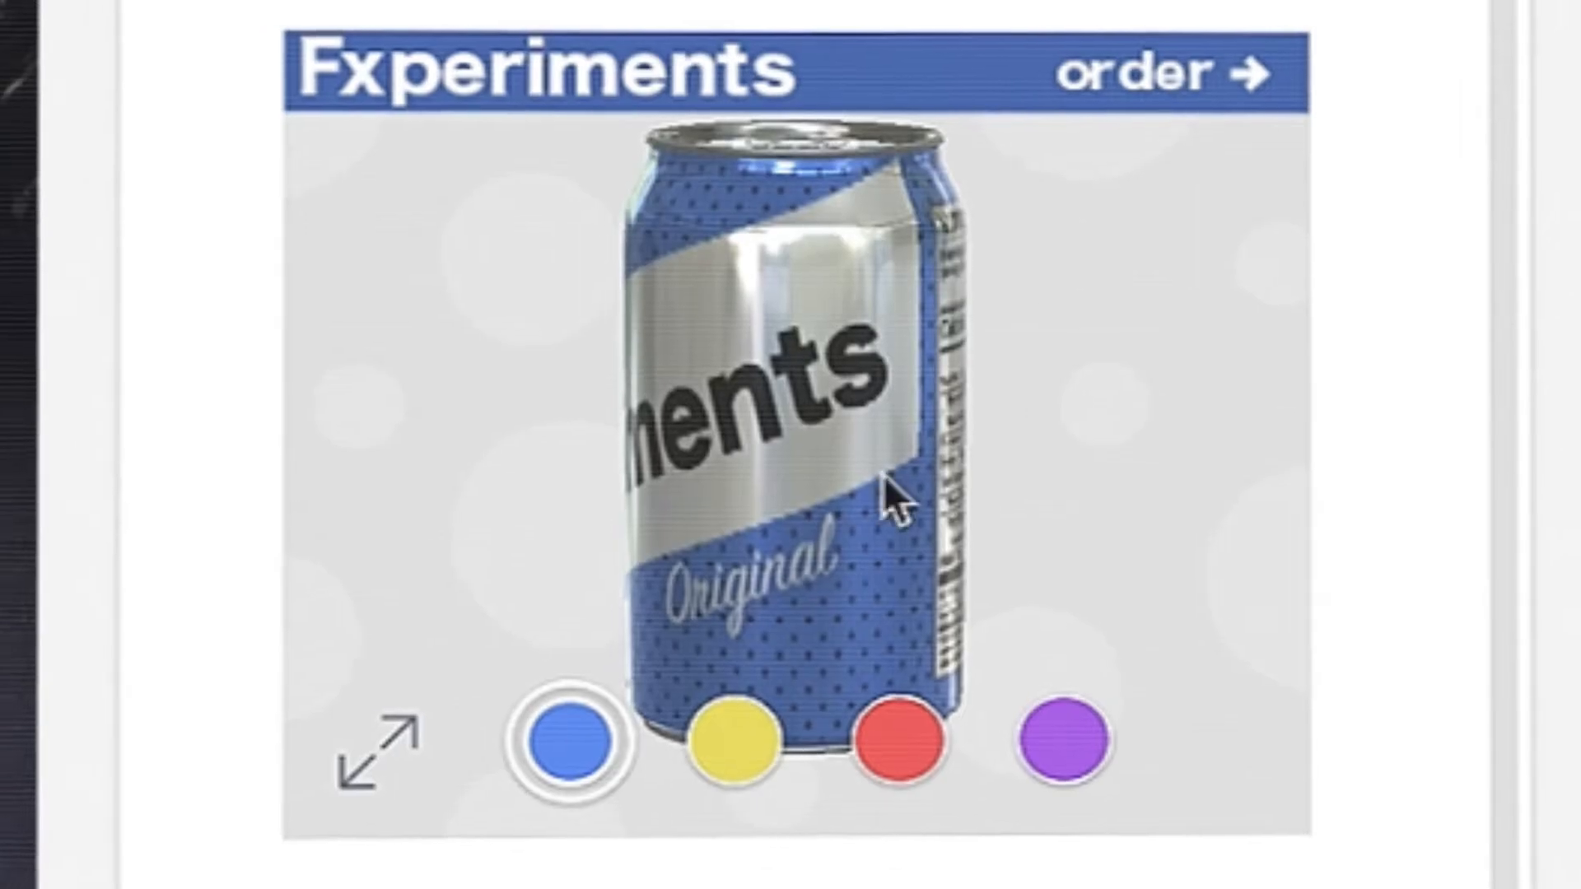
# Preview the yellow Mango and red Strawberry can designs in the Fxperiments ad, then expand the ad
pyautogui.click(750, 687)
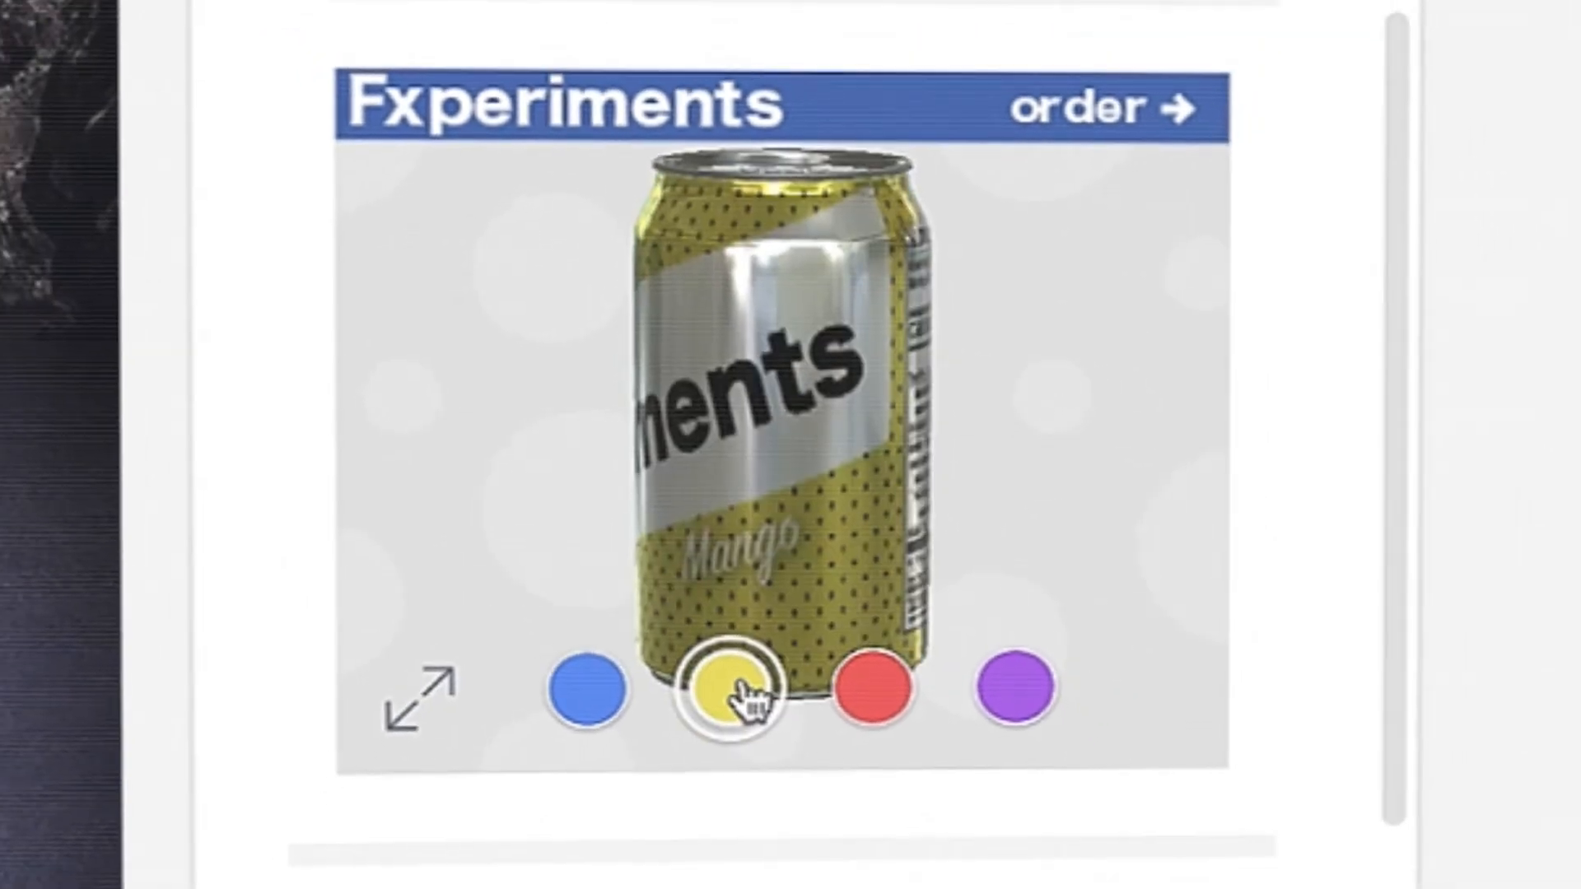
pyautogui.click(874, 698)
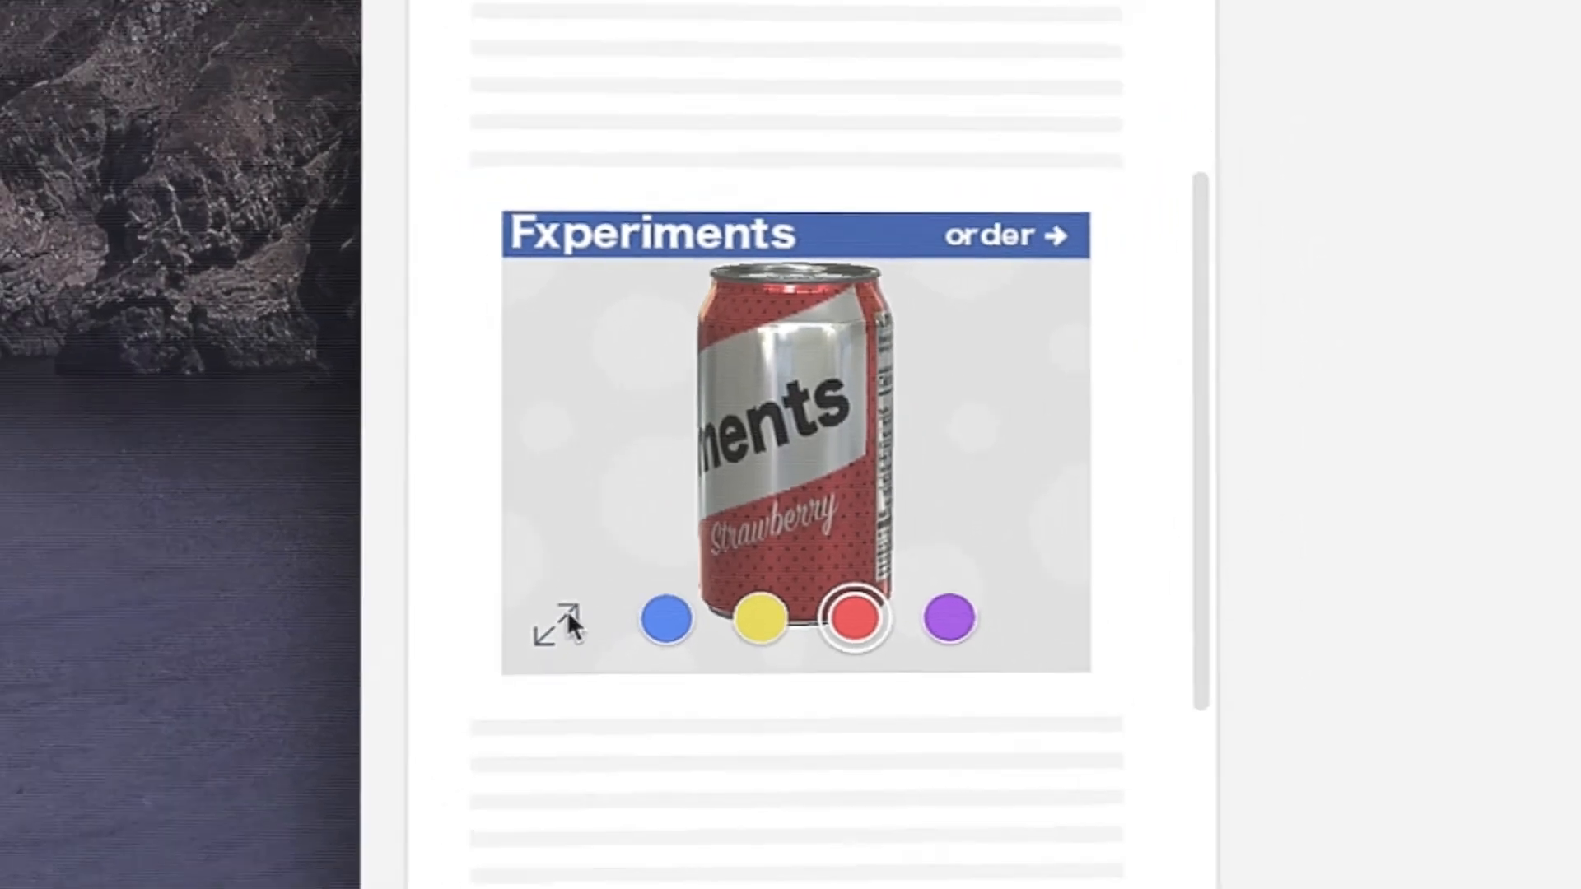
pyautogui.click(477, 687)
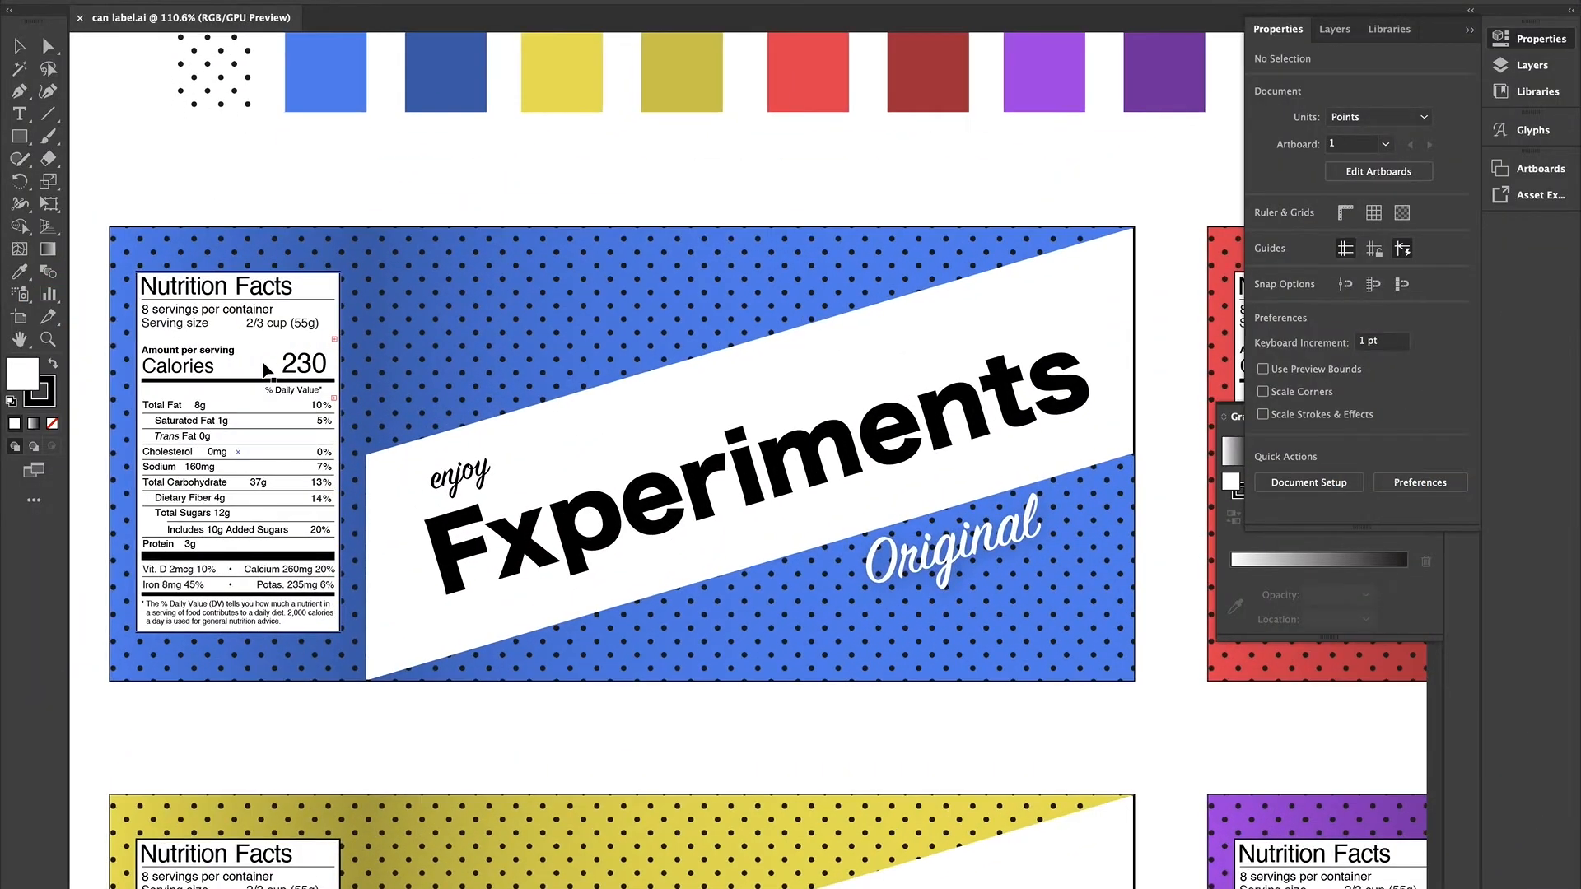
# Switch to Illustrator and examine the blue, yellow, red and purple label designs in can label.ai
pyautogui.scroll(-6, 263, 363)
pyautogui.hscroll(2, 263, 363)
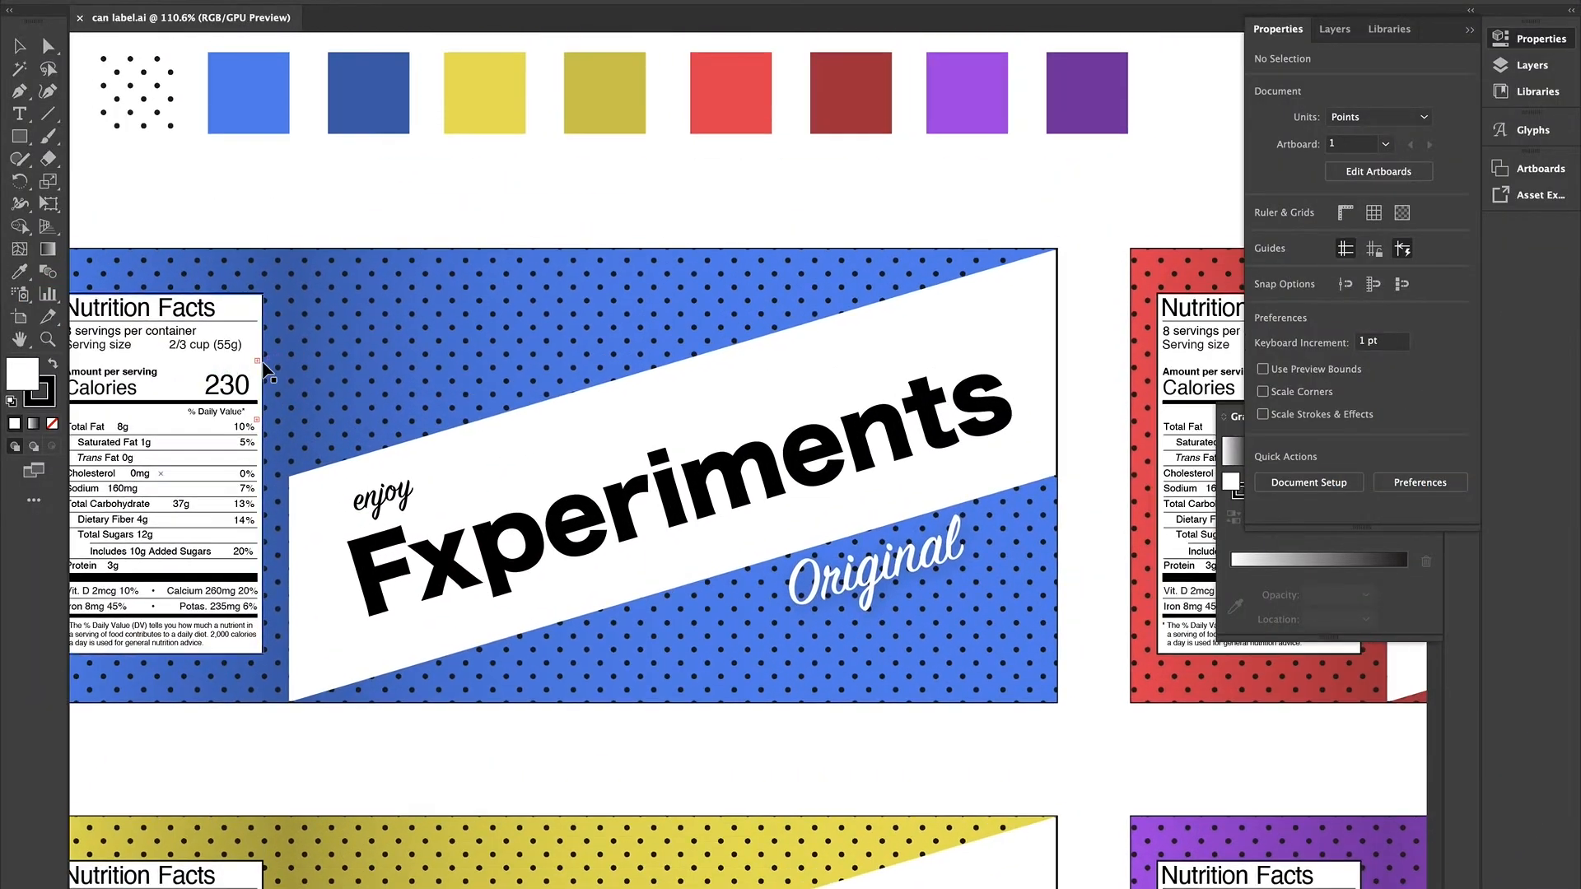
pyautogui.scroll(-4, 274, 359)
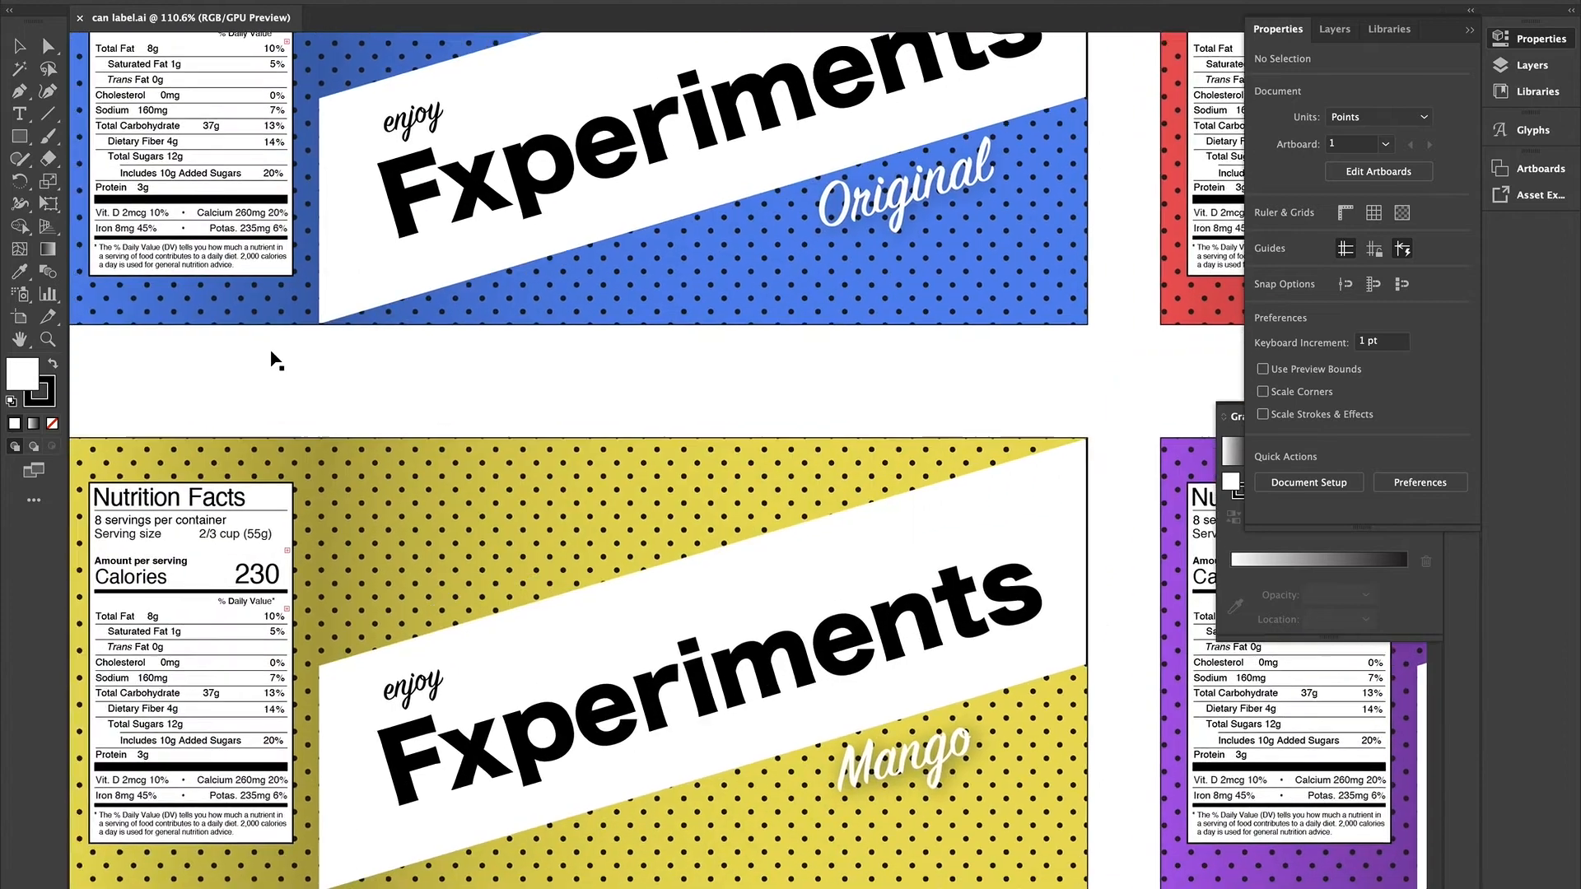
pyautogui.hscroll(3, 275, 359)
pyautogui.hscroll(15, 278, 362)
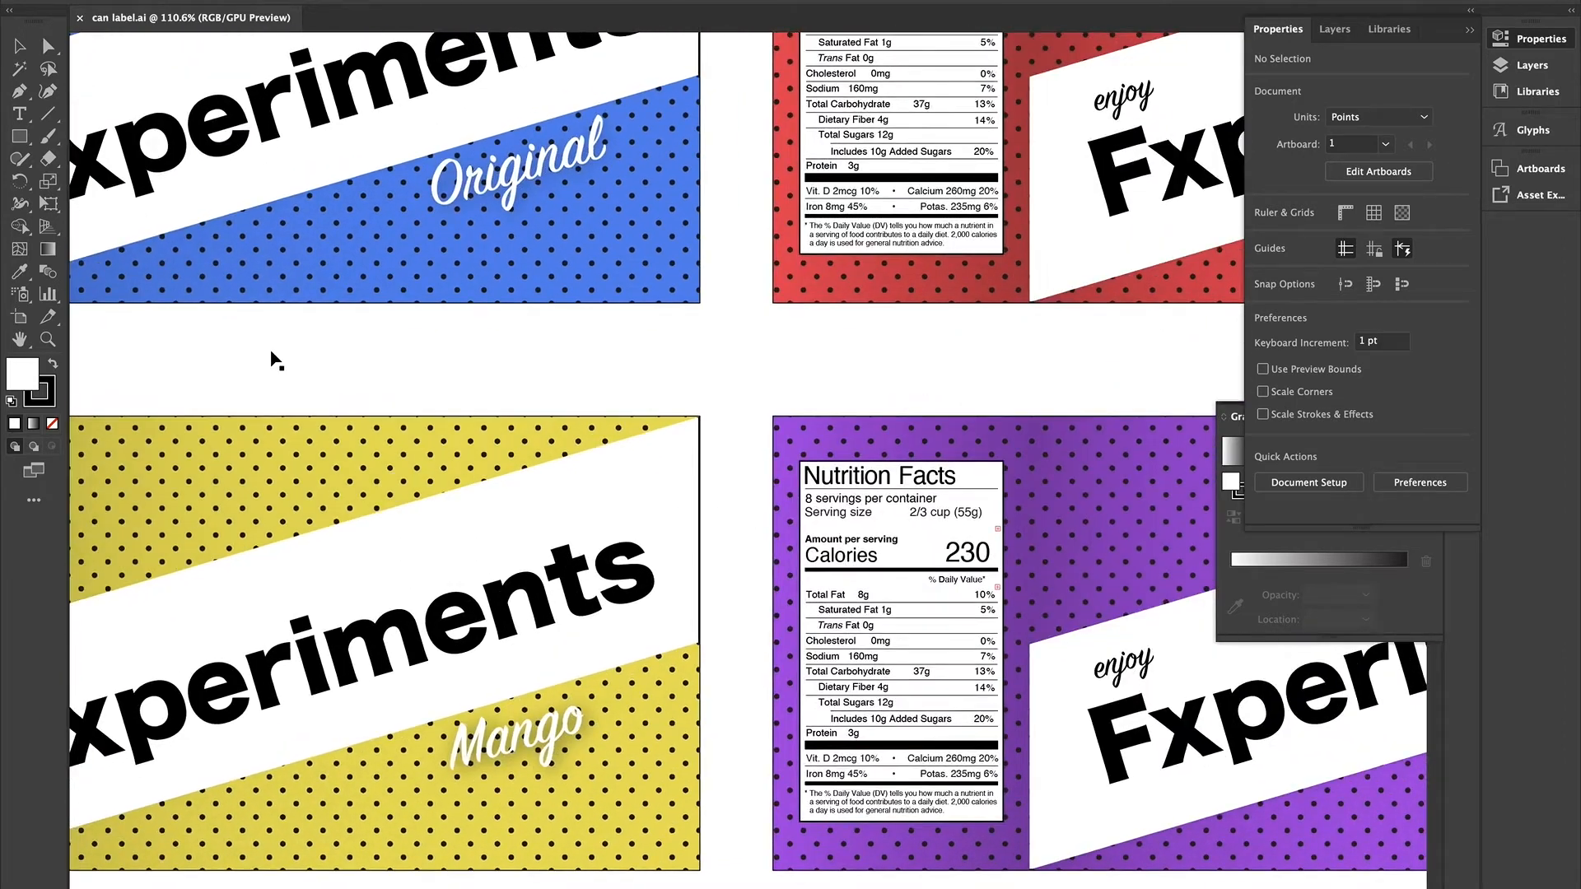
pyautogui.scroll(-2, 277, 362)
pyautogui.scroll(1, 272, 360)
pyautogui.hscroll(1, 272, 360)
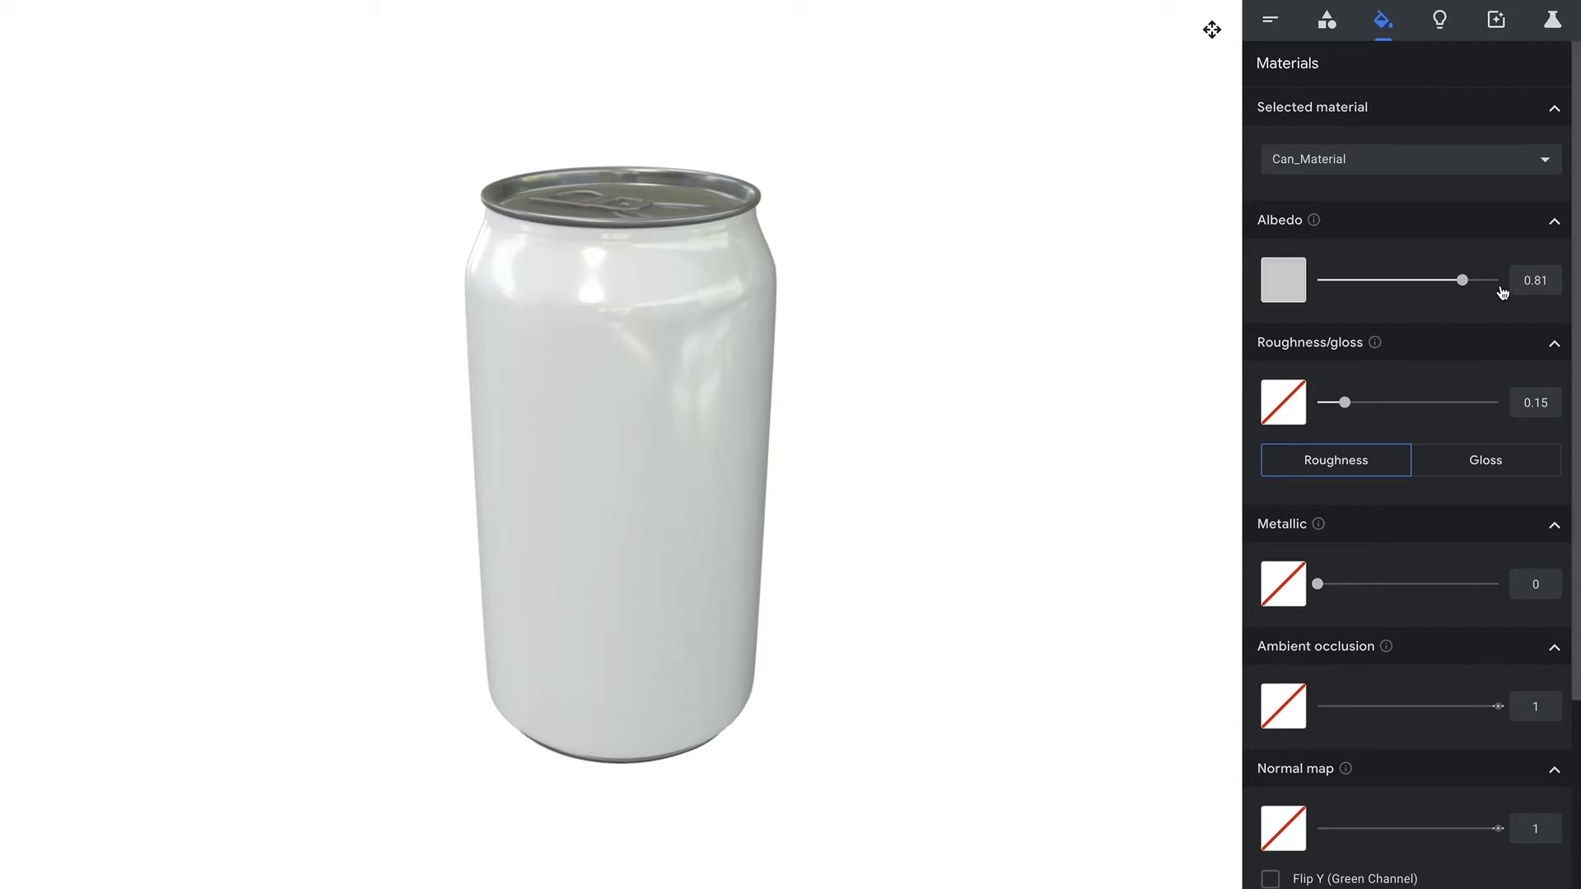
# Set Can_Material's albedo to 1.00 and upload the blue Fxperiments label image as its albedo texture
pyautogui.moveTo(1511, 288); pyautogui.dragTo(1510, 289)
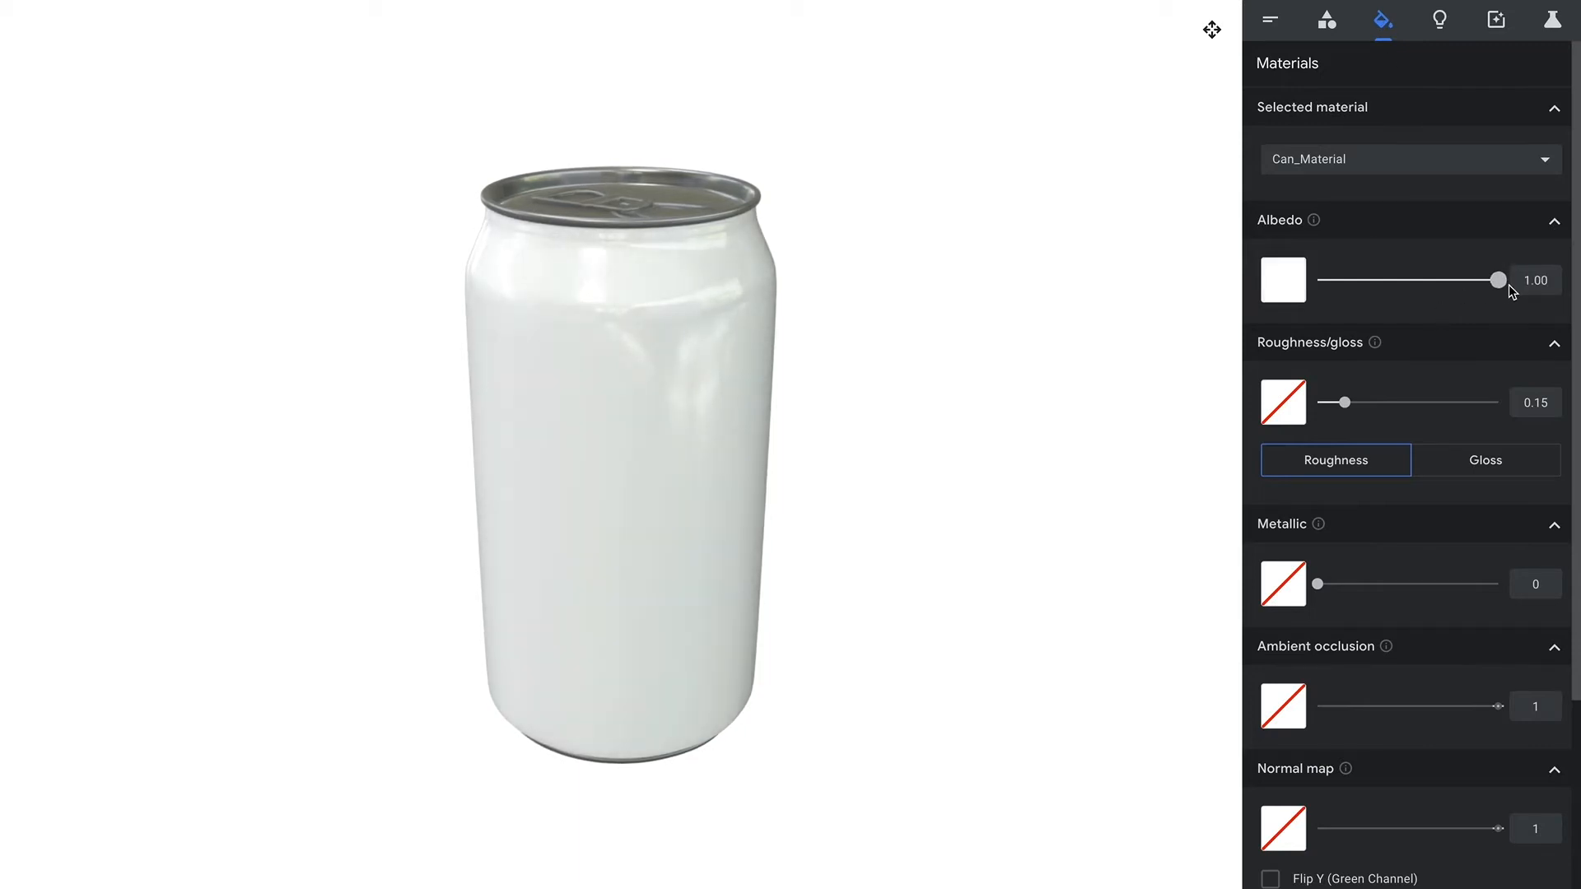
pyautogui.click(1284, 286)
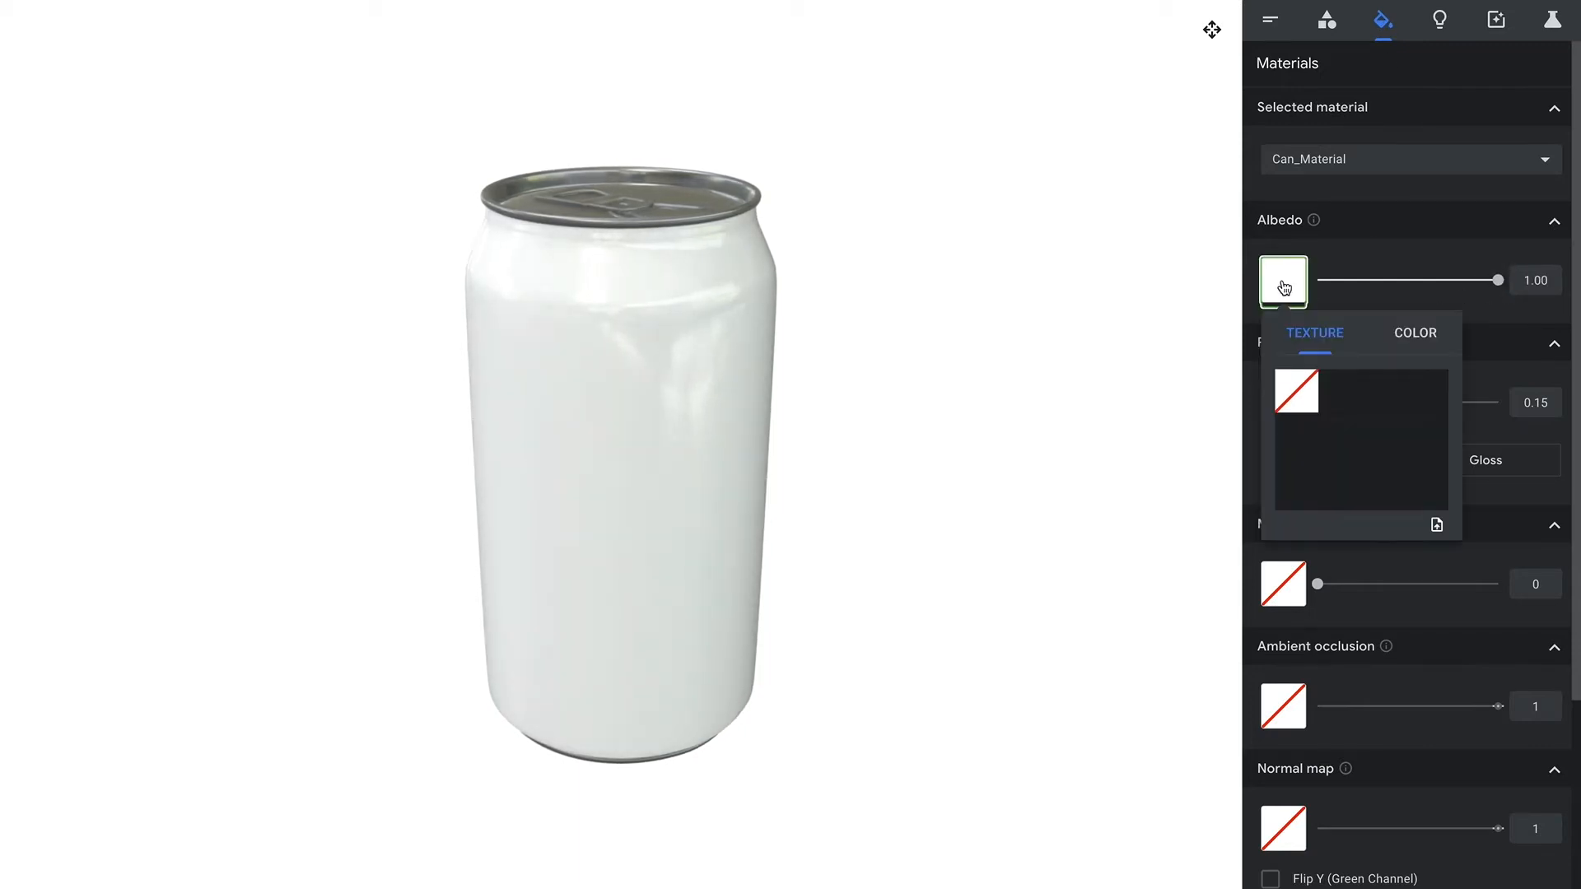
pyautogui.click(1435, 524)
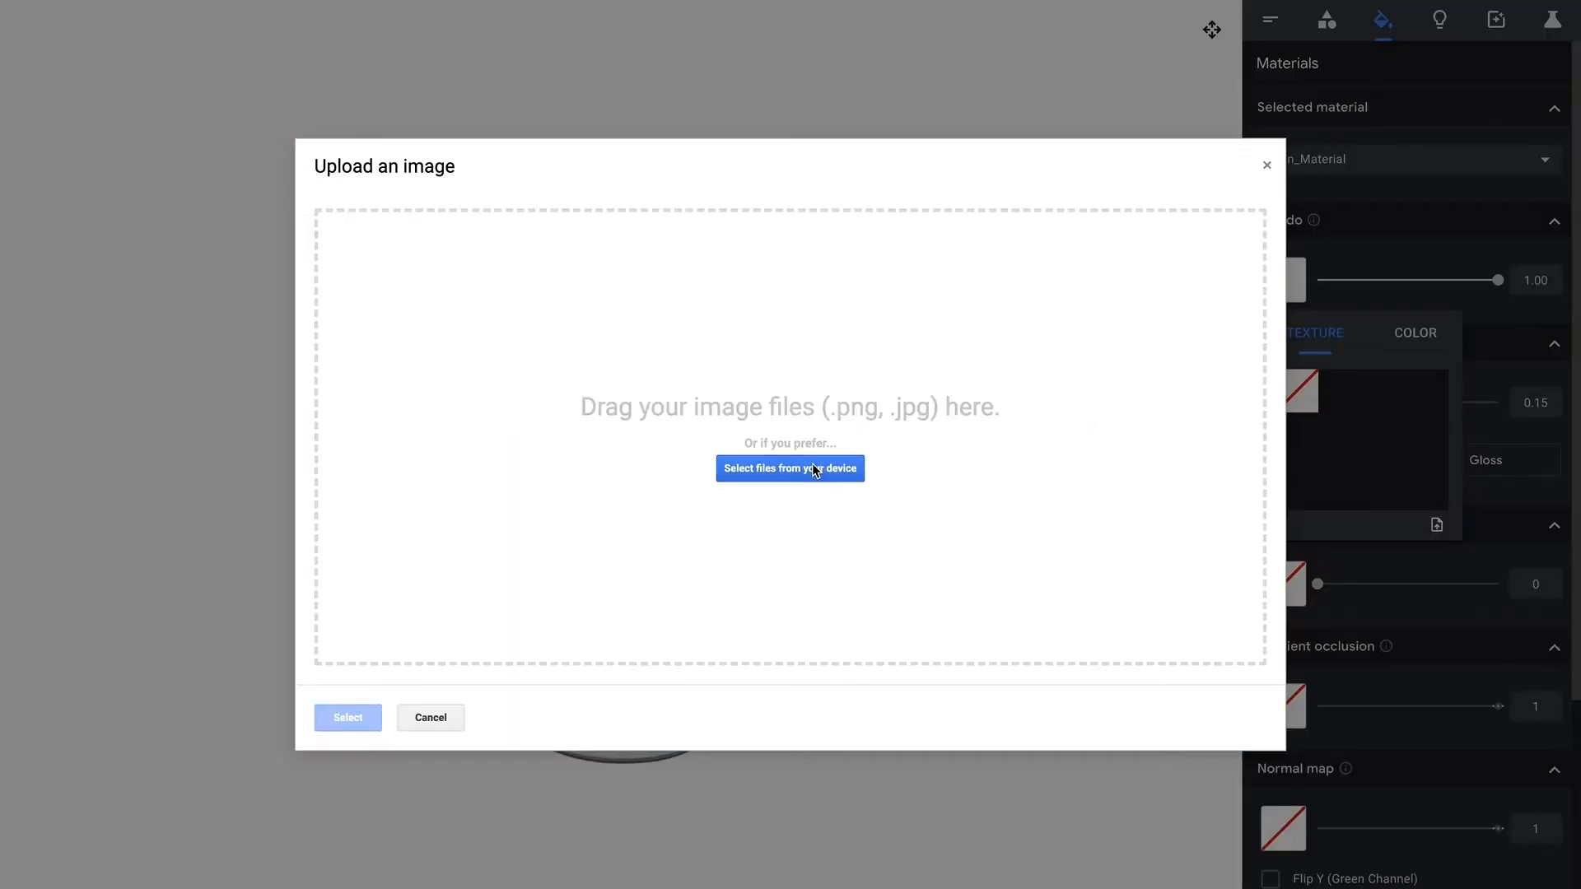
pyautogui.click(815, 470)
pyautogui.press('Return')
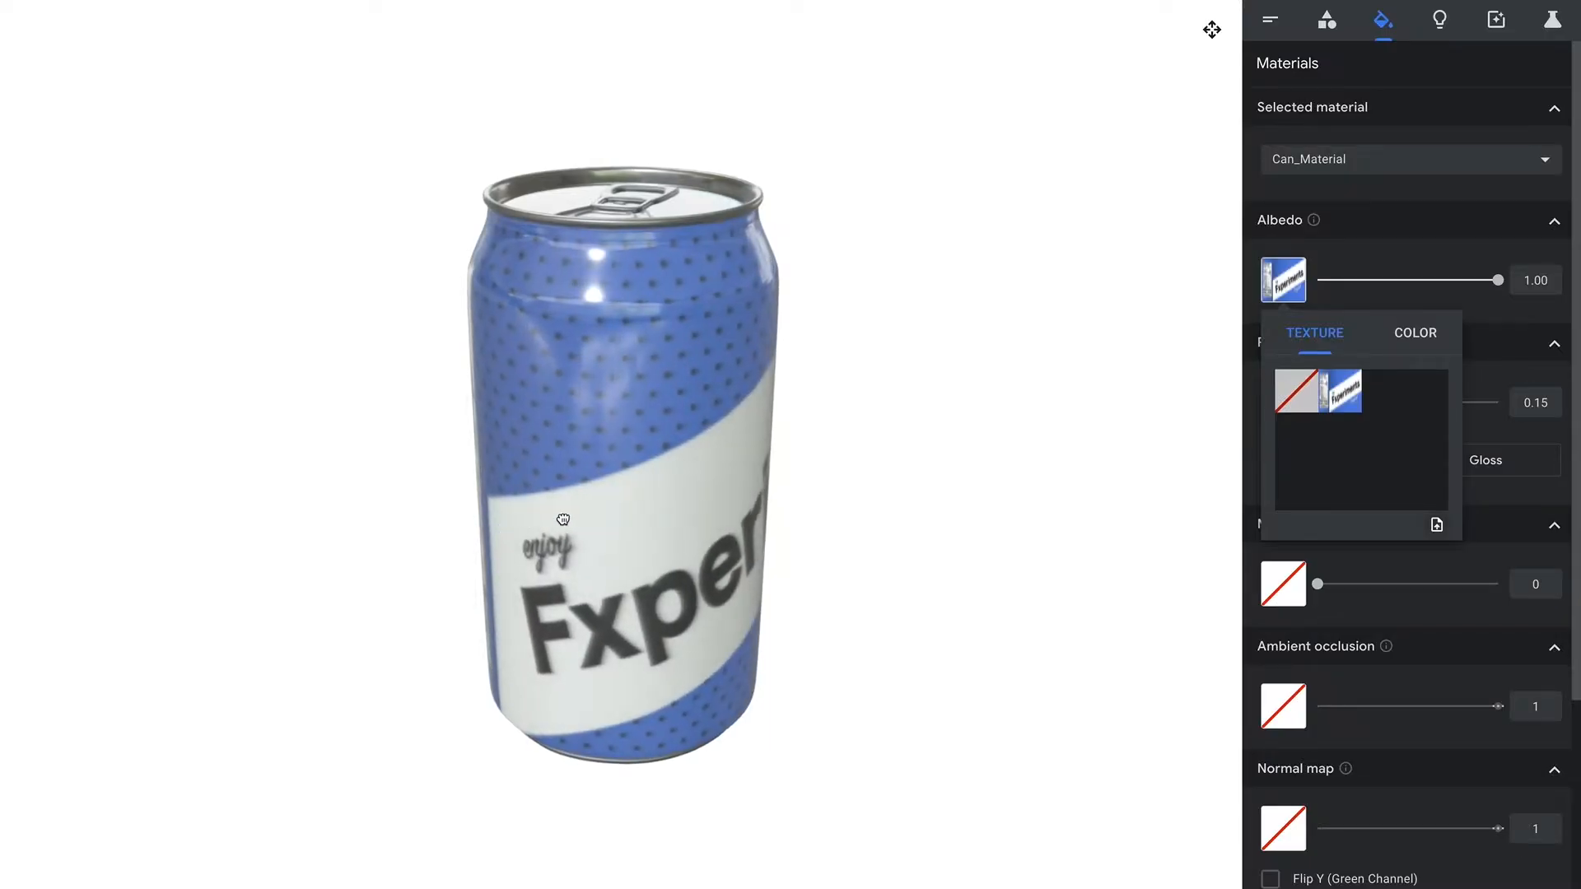
# Inspect the blue Fxperiments label all around the can, including the Nutrition Facts side
pyautogui.moveTo(663, 512); pyautogui.dragTo(356, 479)
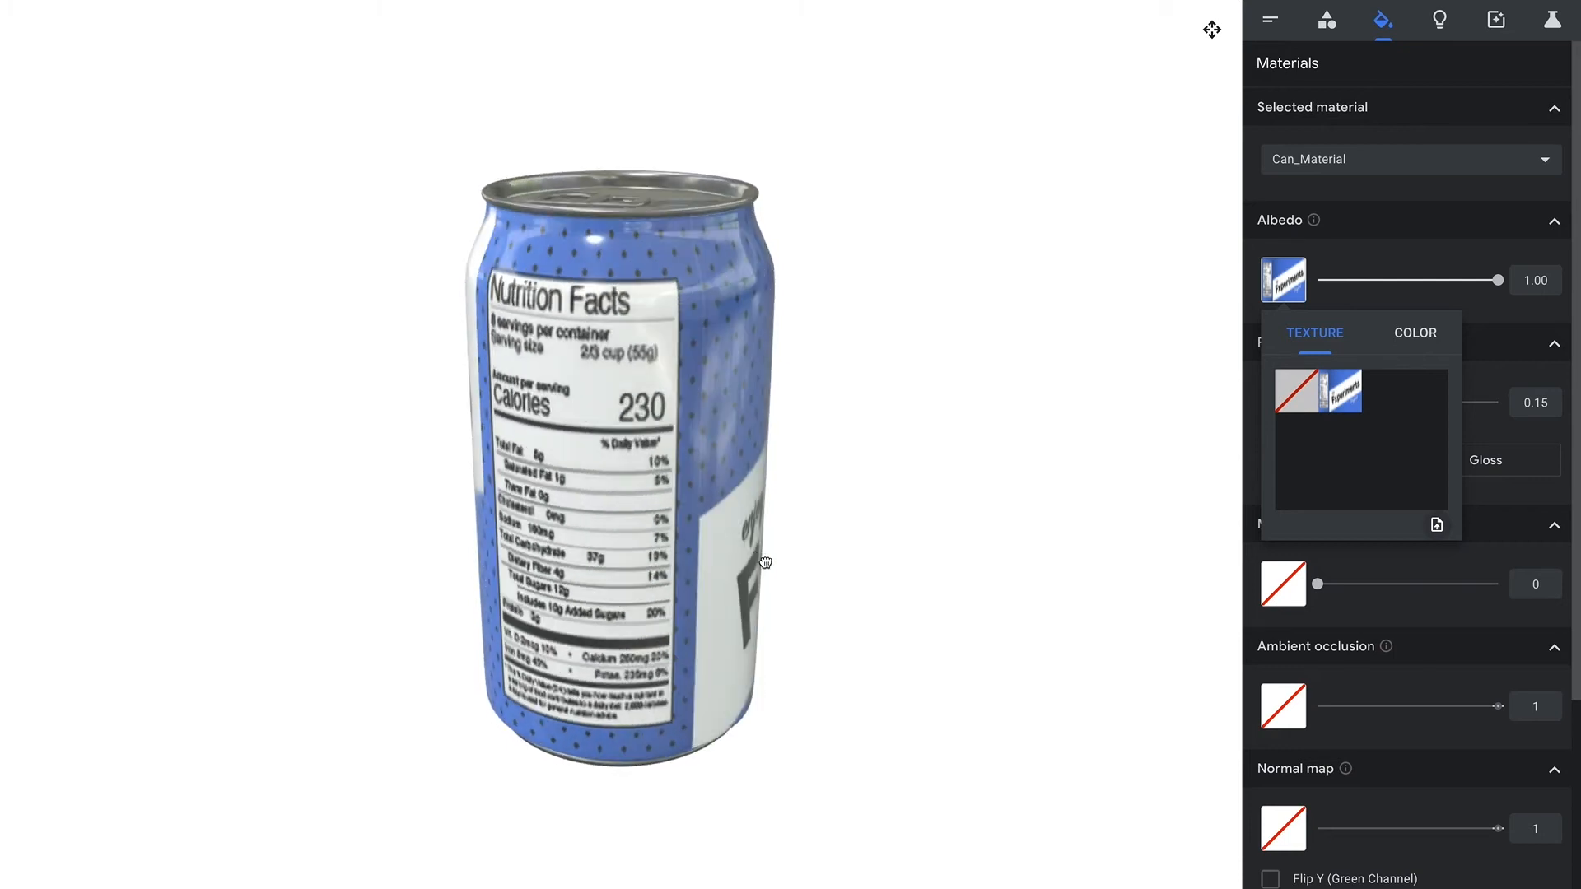
pyautogui.moveTo(751, 565); pyautogui.dragTo(534, 564)
pyautogui.moveTo(413, 553); pyautogui.dragTo(312, 548)
pyautogui.moveTo(754, 558); pyautogui.dragTo(715, 562)
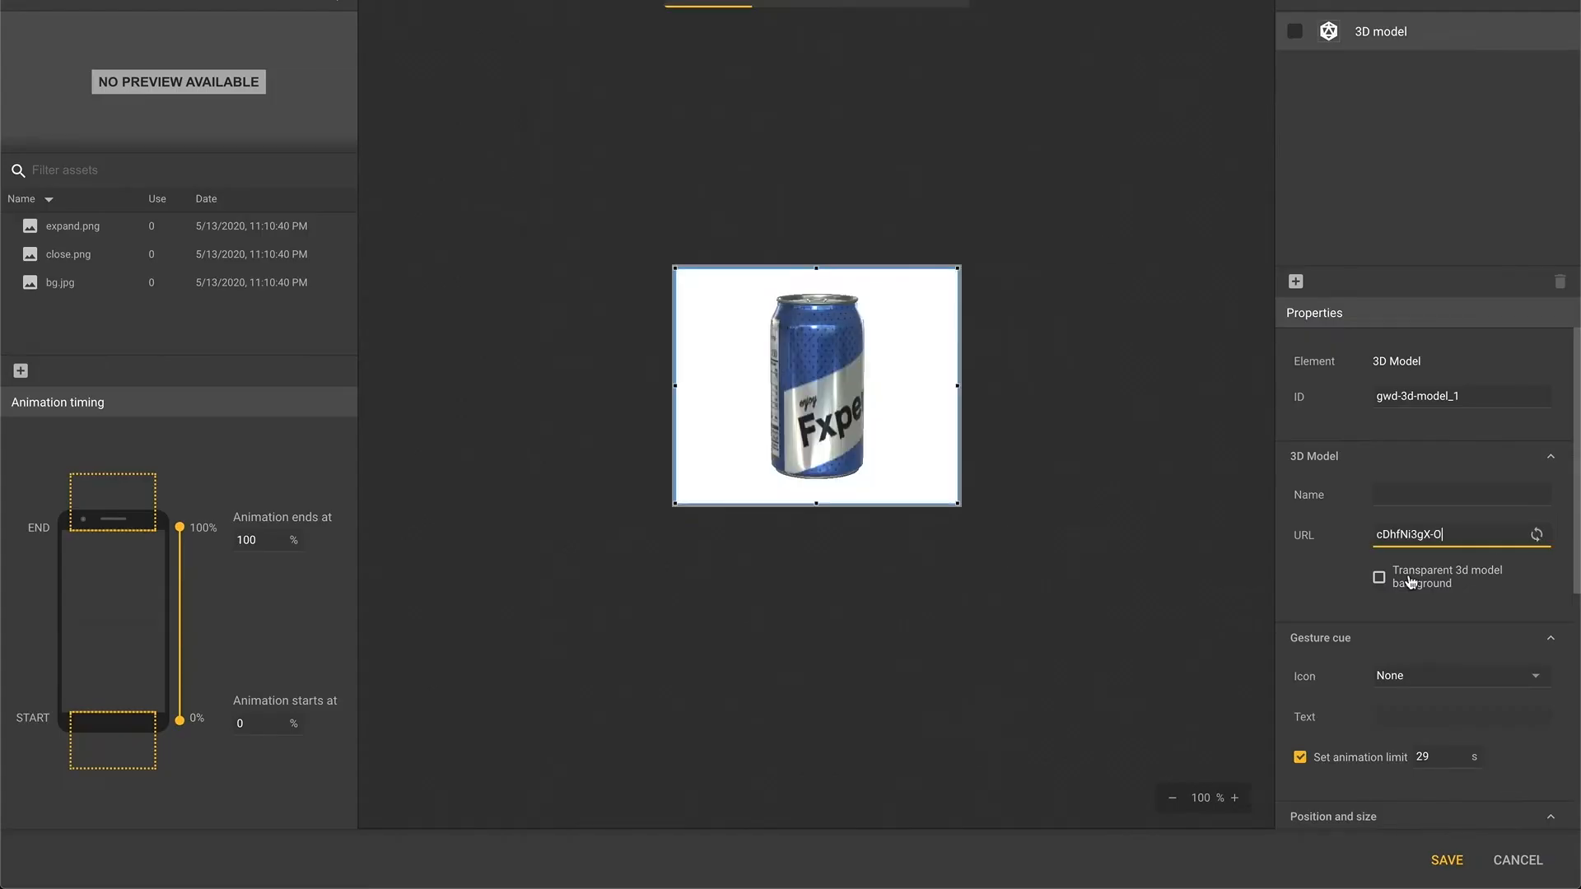
# In Google Web Designer, make the 3D model backgrounds transparent in the first two Swirl components and give the first model the ID 3DOriginal
pyautogui.click(1411, 582)
pyautogui.click(1367, 404)
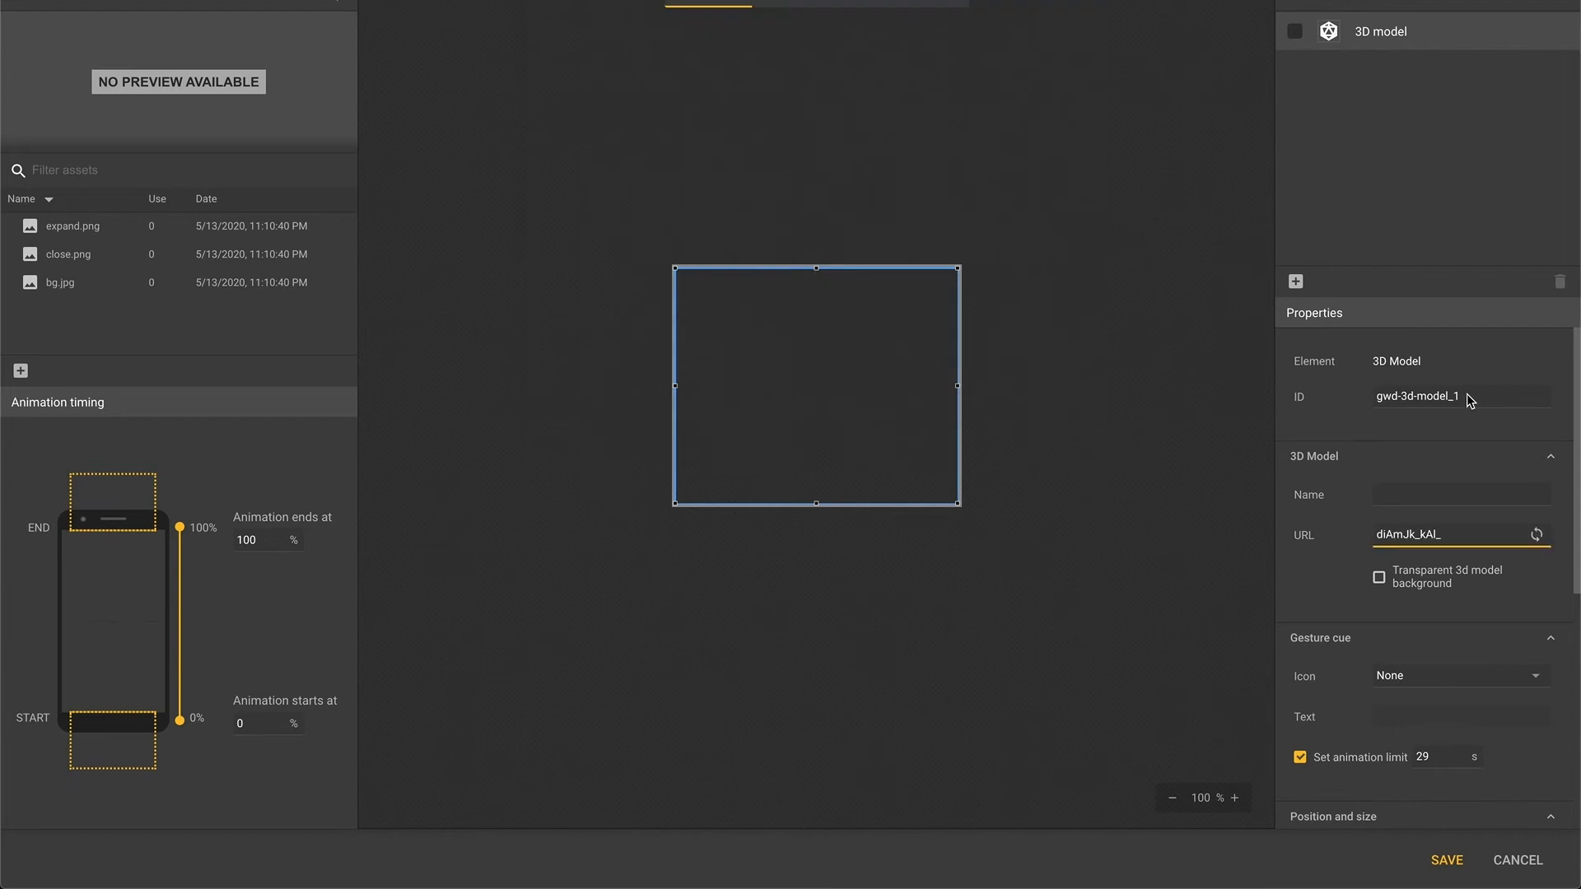
pyautogui.click(1380, 579)
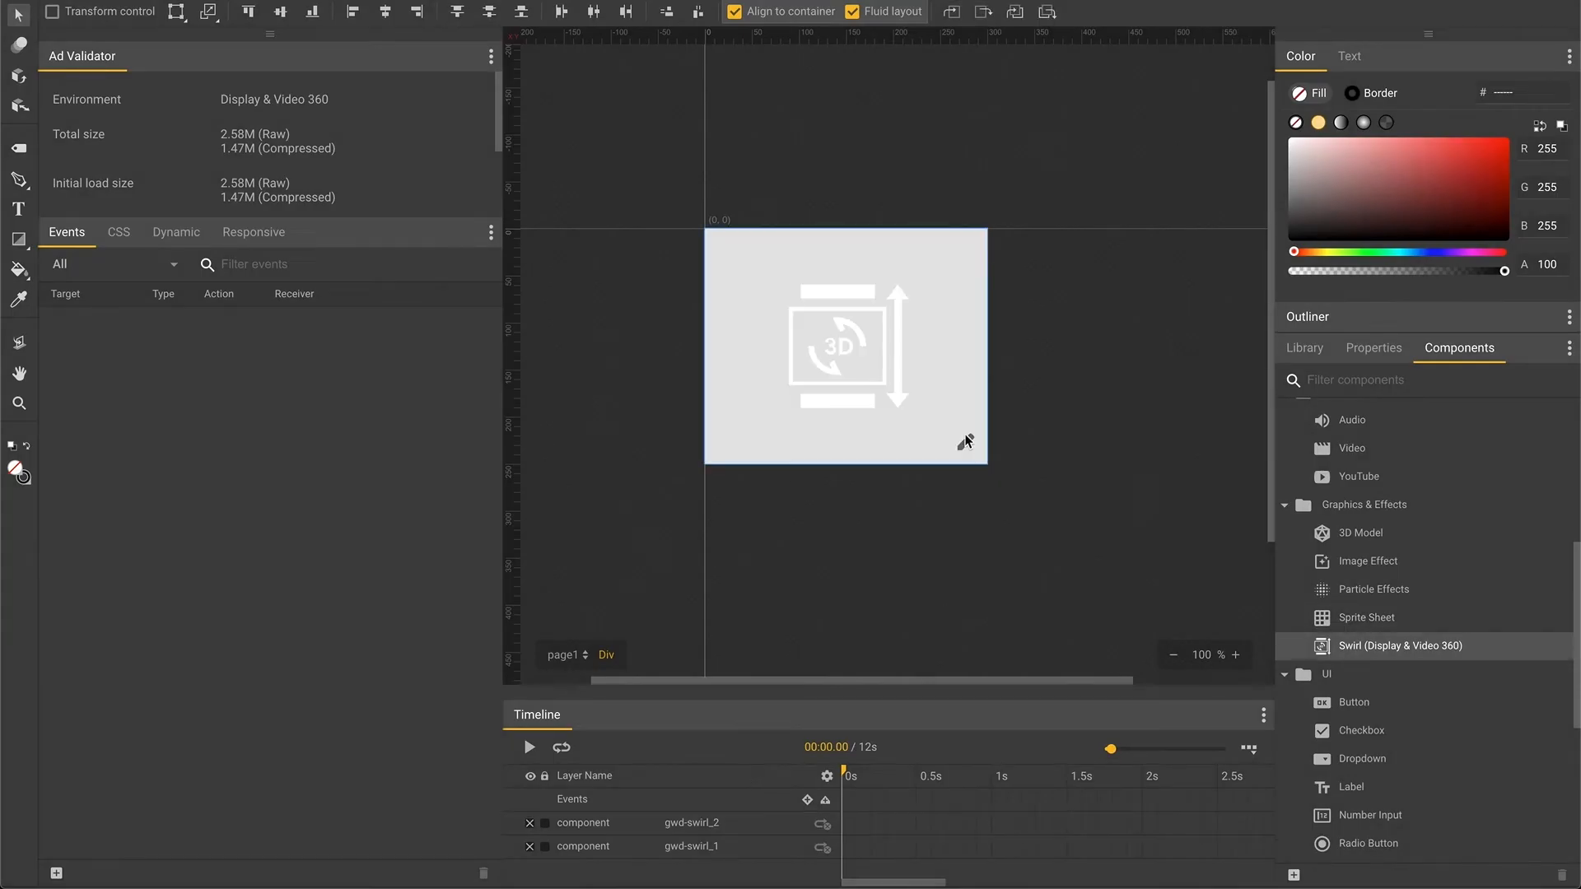
# Edit the next Swirl component's 3D model, setting its ID to 3DStrawberry and loading its model URL
pyautogui.click(965, 442)
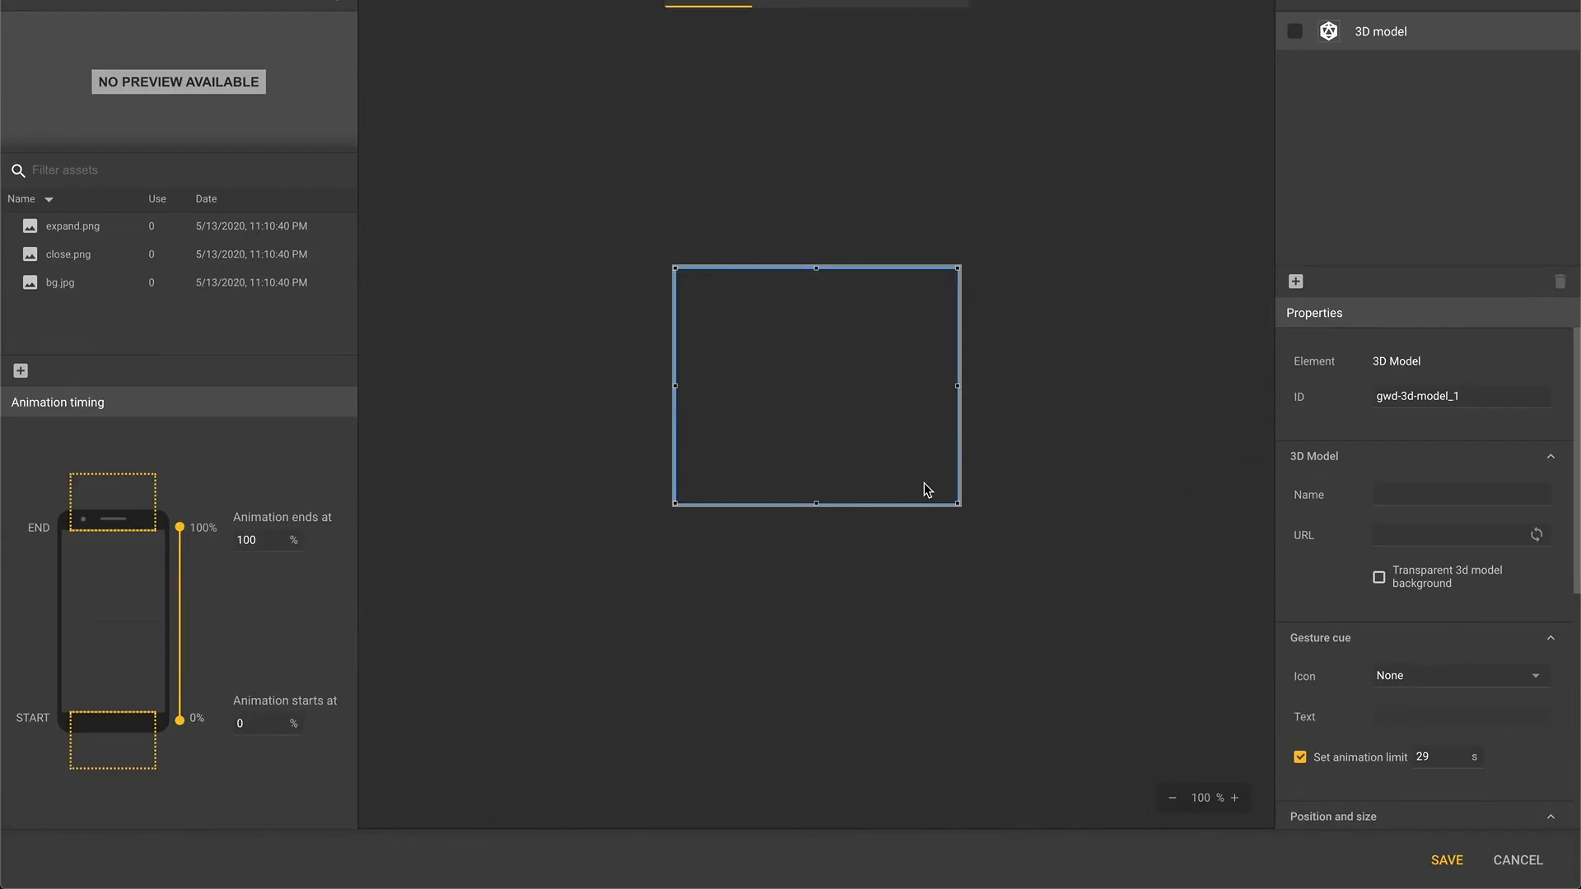
pyautogui.click(1468, 407)
pyautogui.write('3DStrawberry')
pyautogui.click(1536, 534)
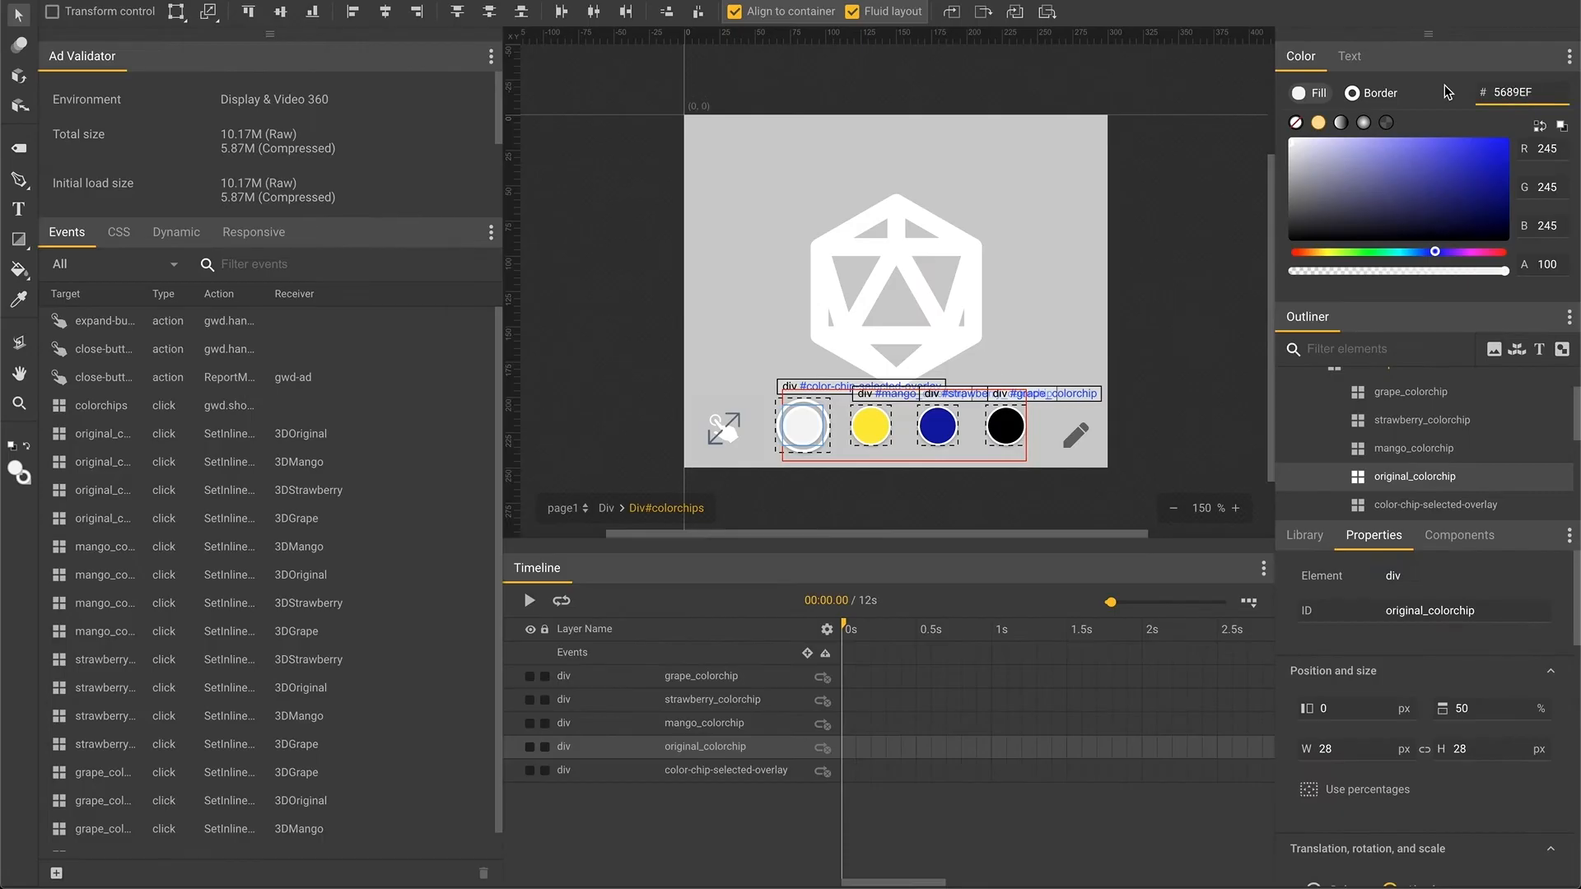
# Set the color of original_colorchip to #5689EF
pyautogui.press('Return')
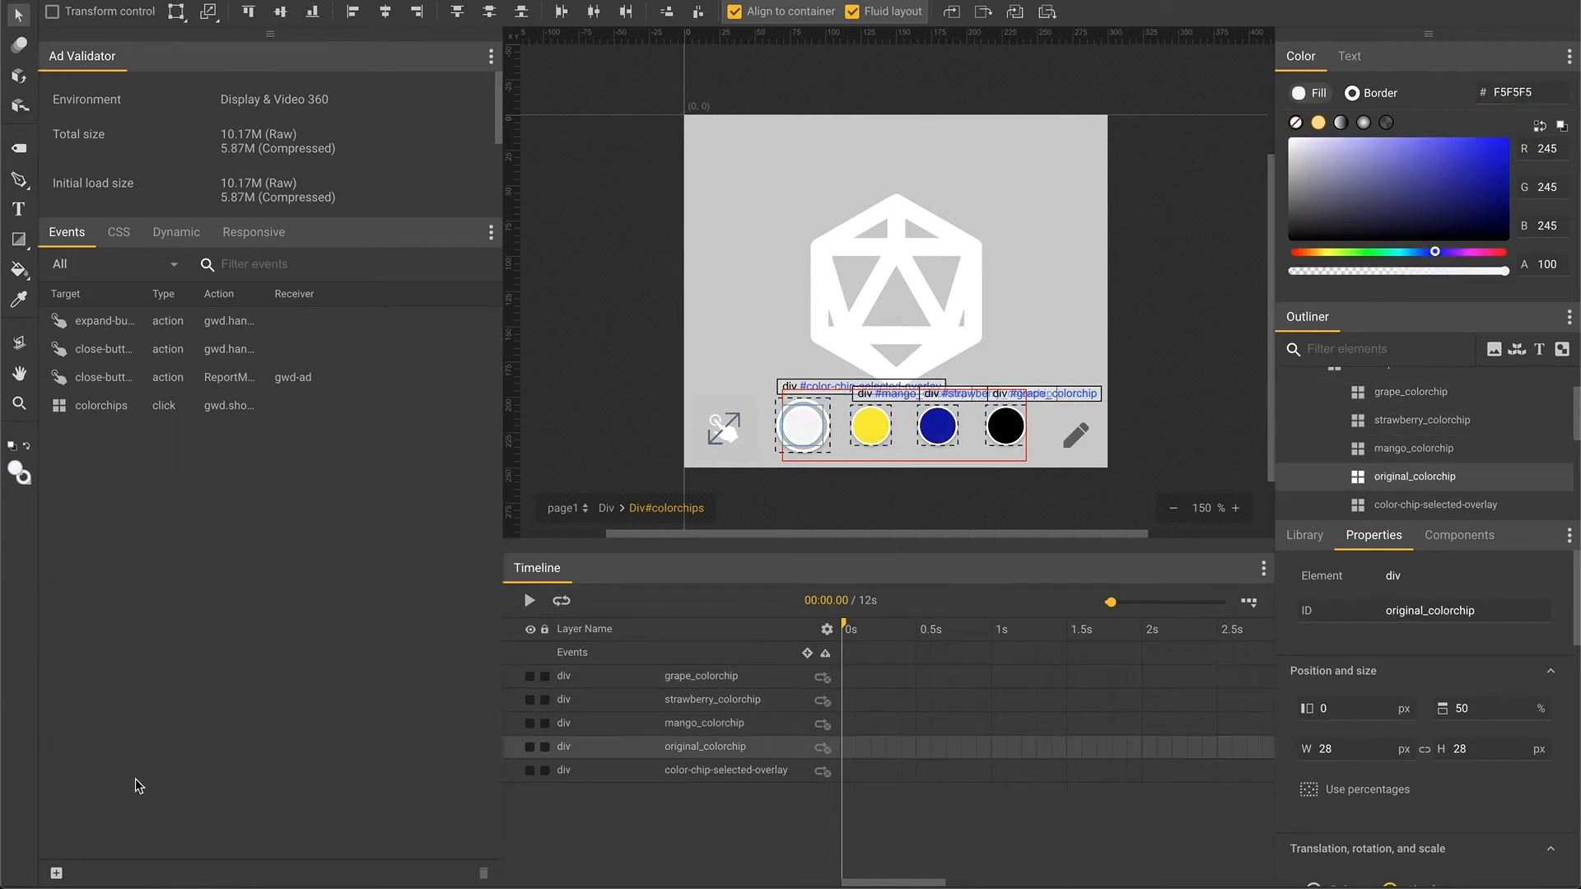
# Add an original_colorchip click event that sets 3DOriginal's styles to visibility visible, z-index 2 and display initial
pyautogui.click(56, 874)
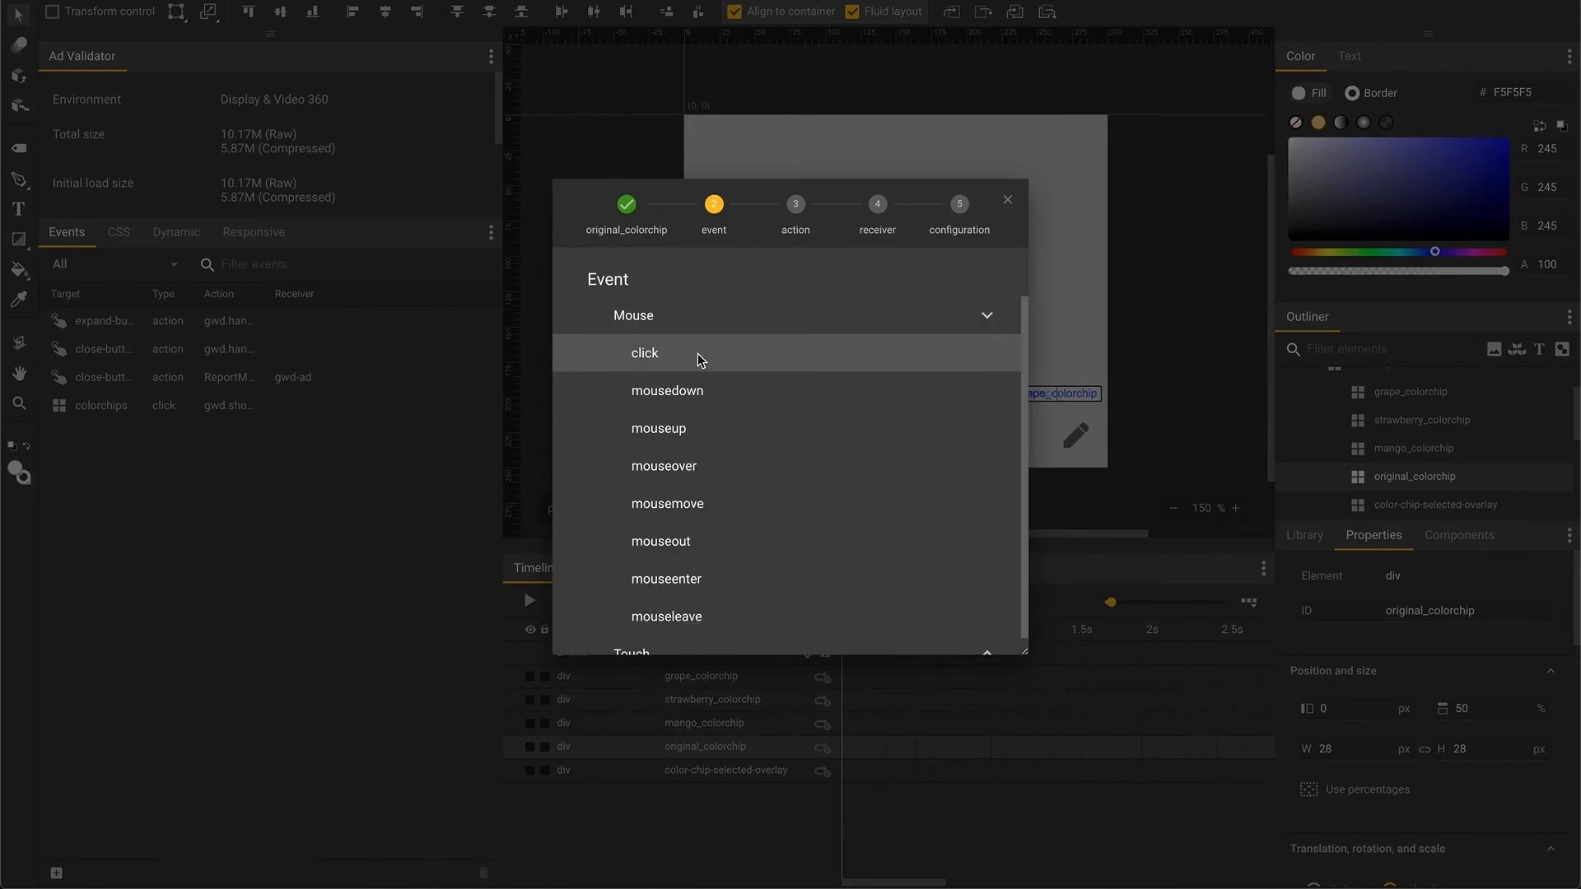
pyautogui.click(698, 354)
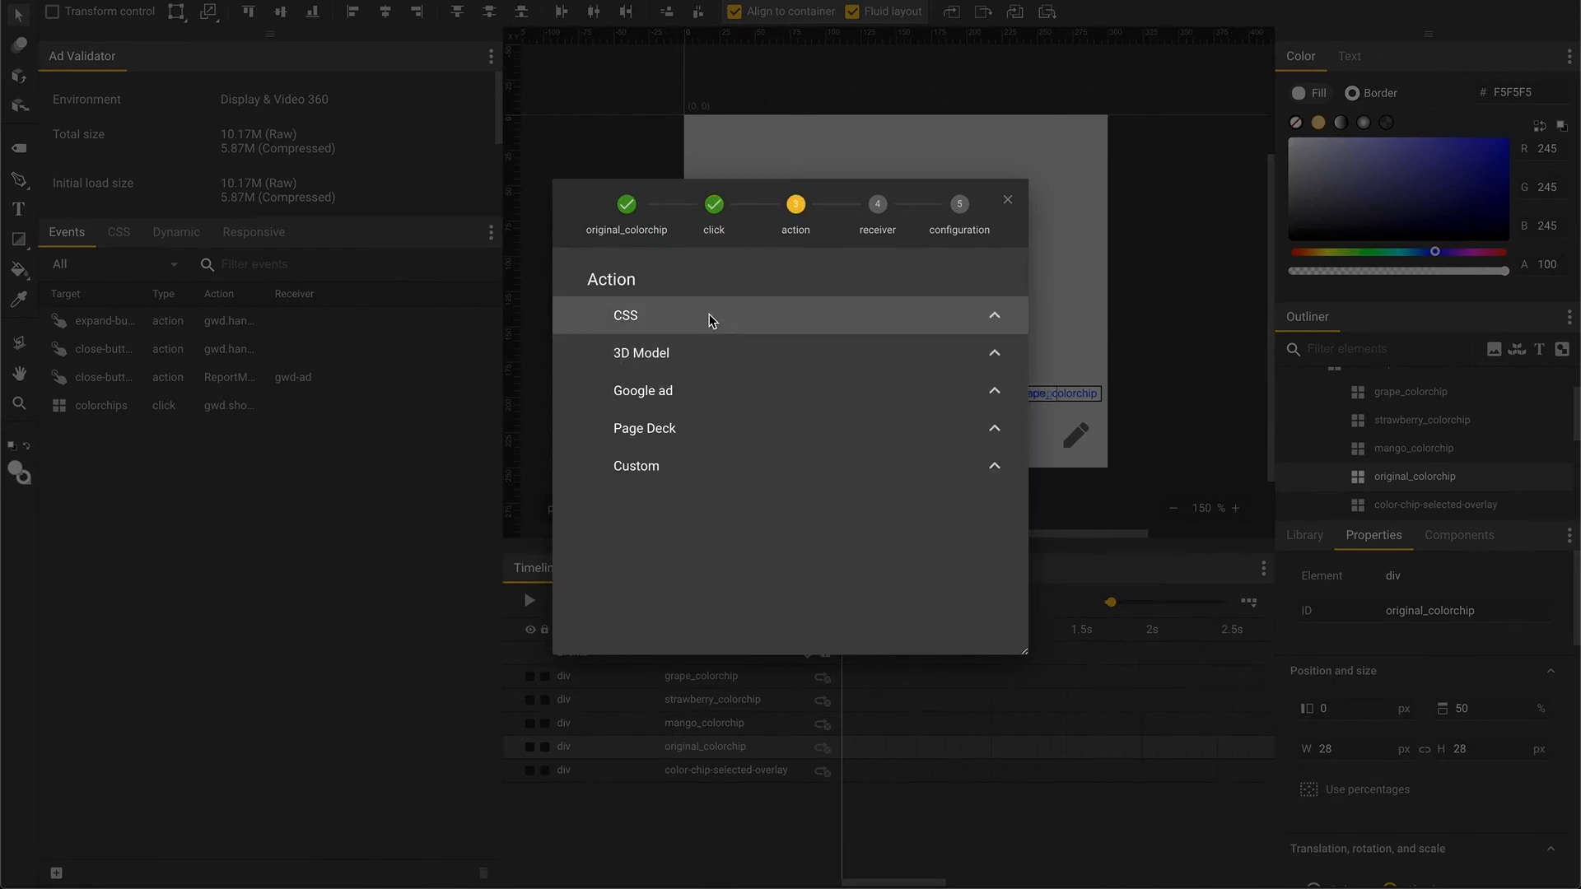
pyautogui.click(711, 354)
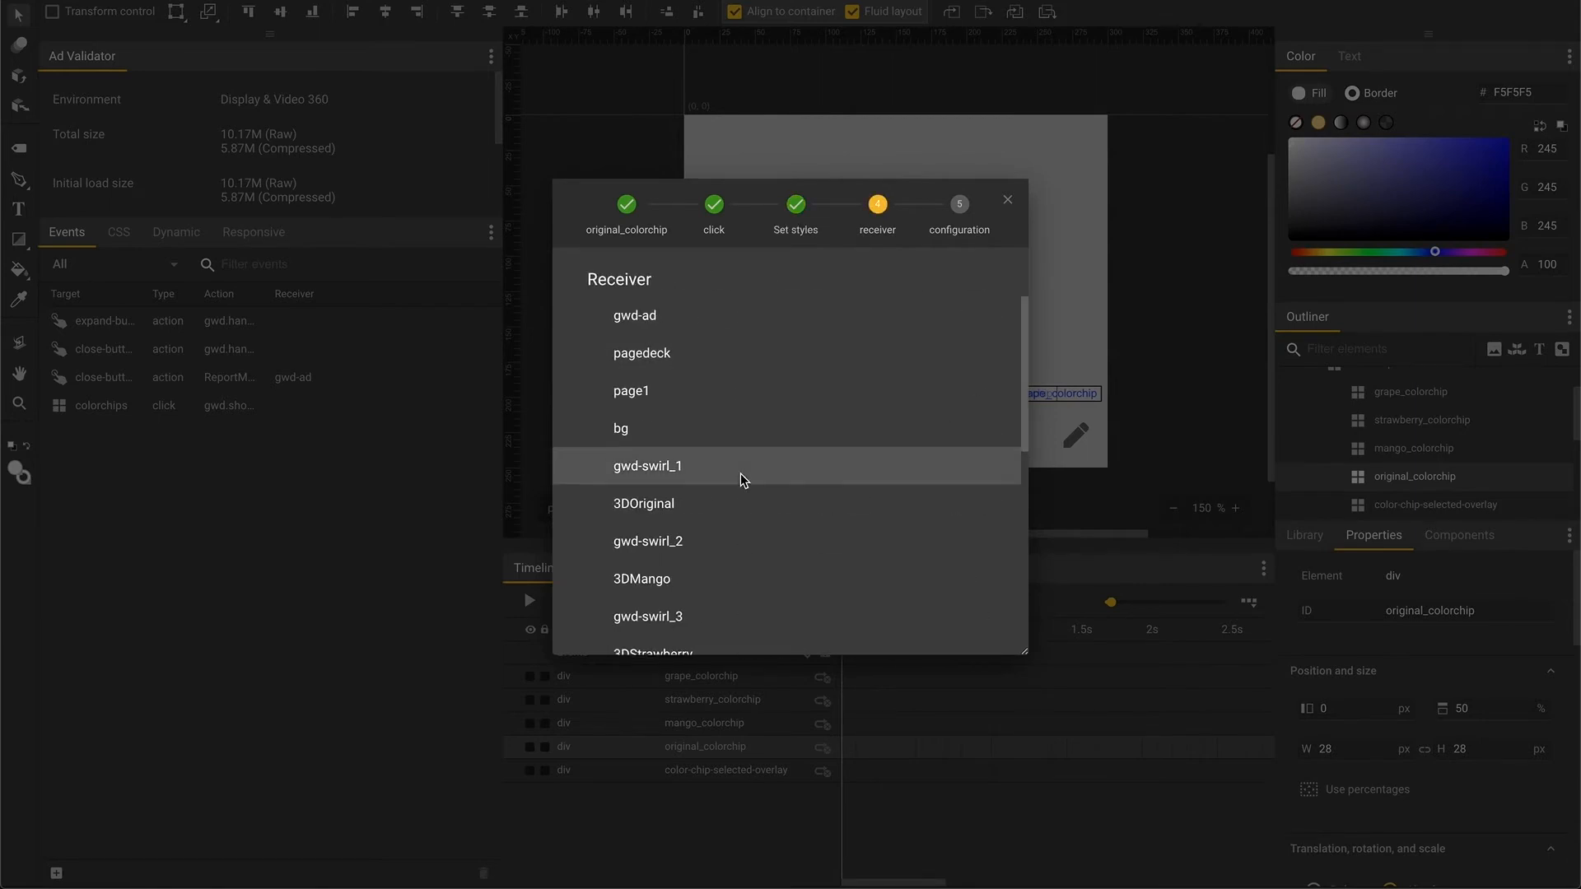
pyautogui.scroll(-3, 739, 473)
pyautogui.scroll(1, 739, 472)
pyautogui.scroll(1, 739, 472)
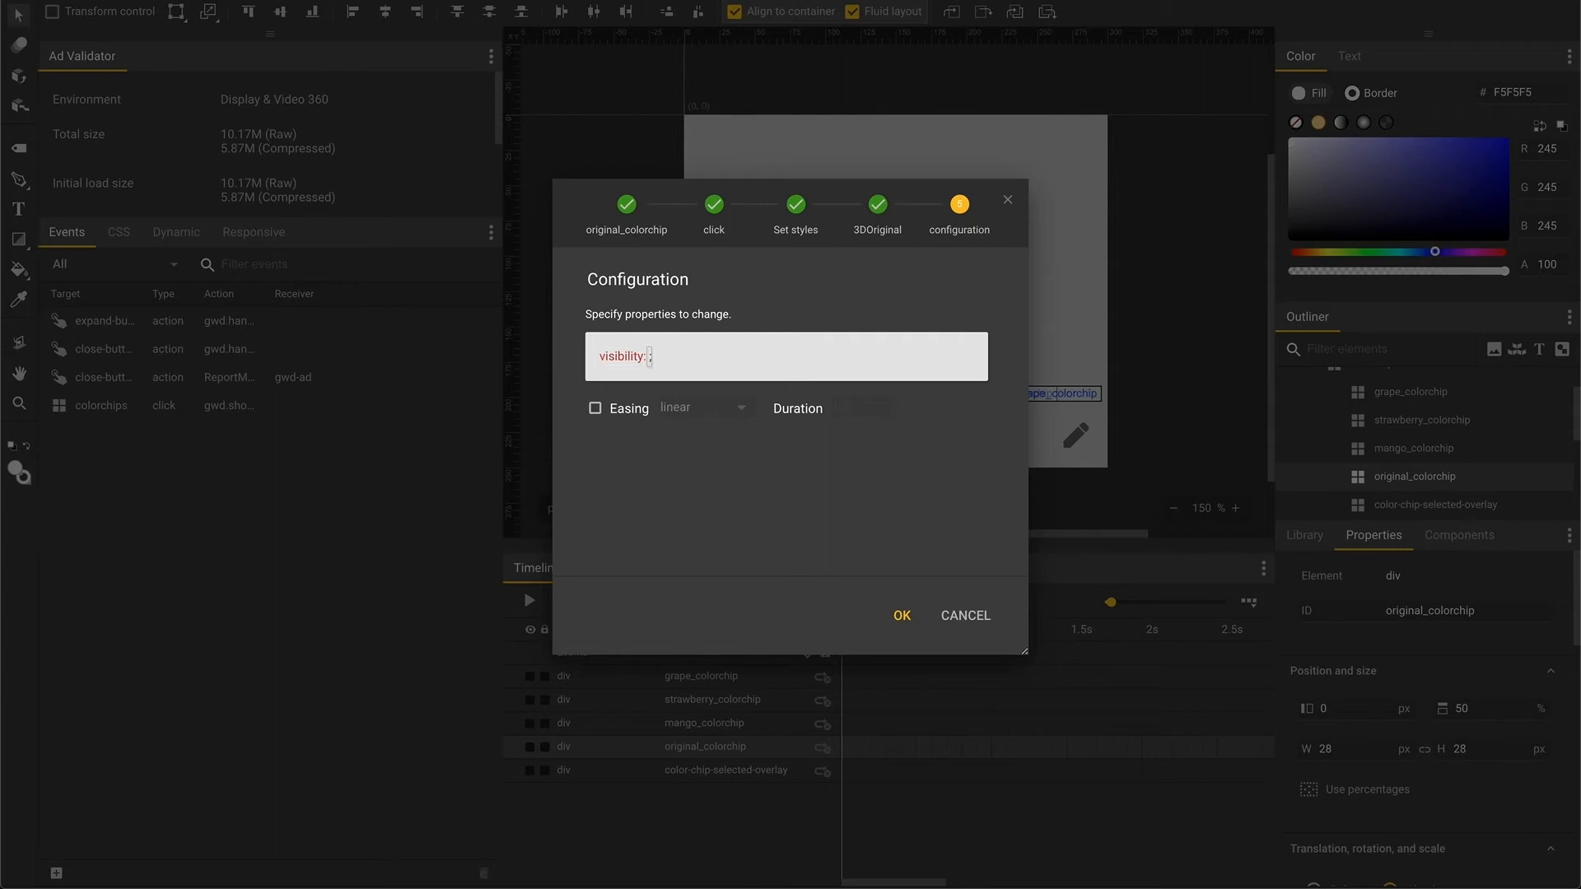
pyautogui.write('le')
pyautogui.press('Return')
pyautogui.write('z')
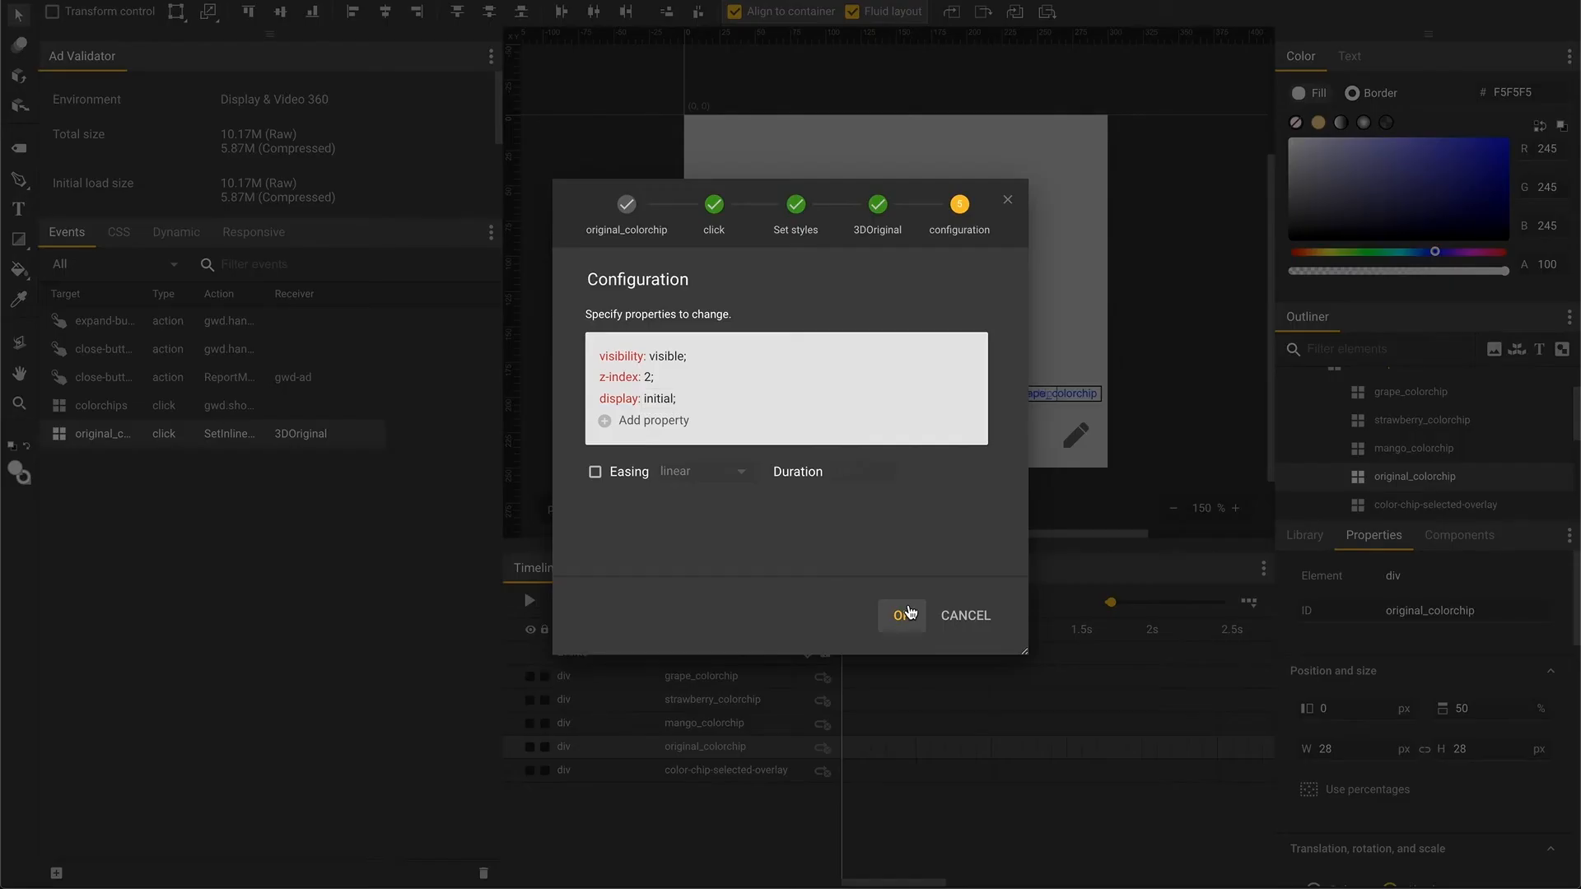
pyautogui.click(903, 614)
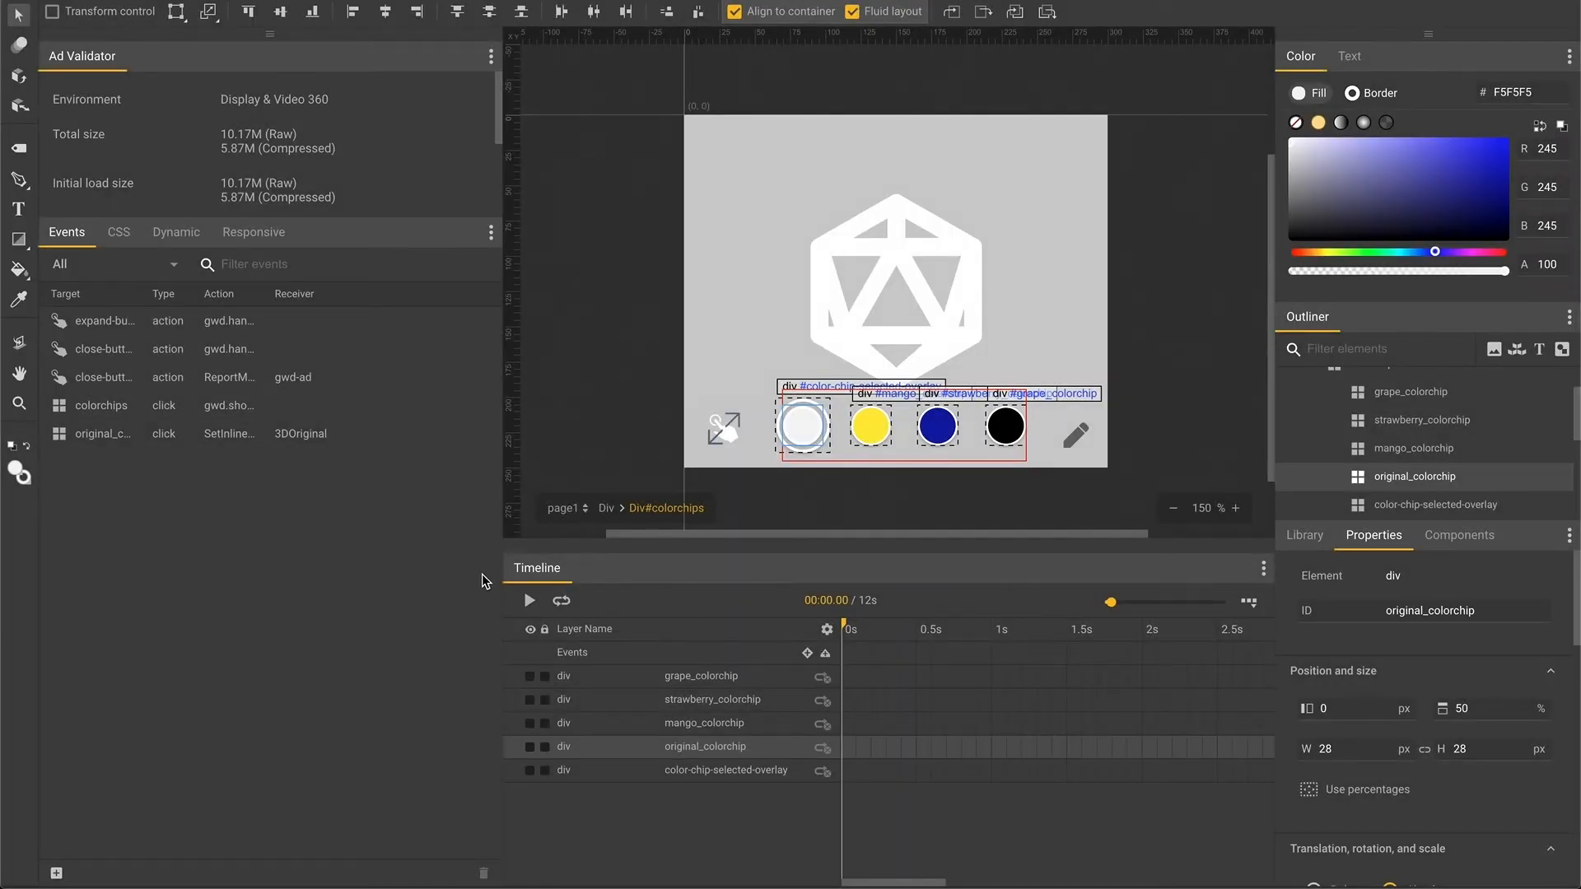
# Add an original_colorchip click event that sets 3DMango's visibility style to hidden and defines its z-index
pyautogui.click(56, 874)
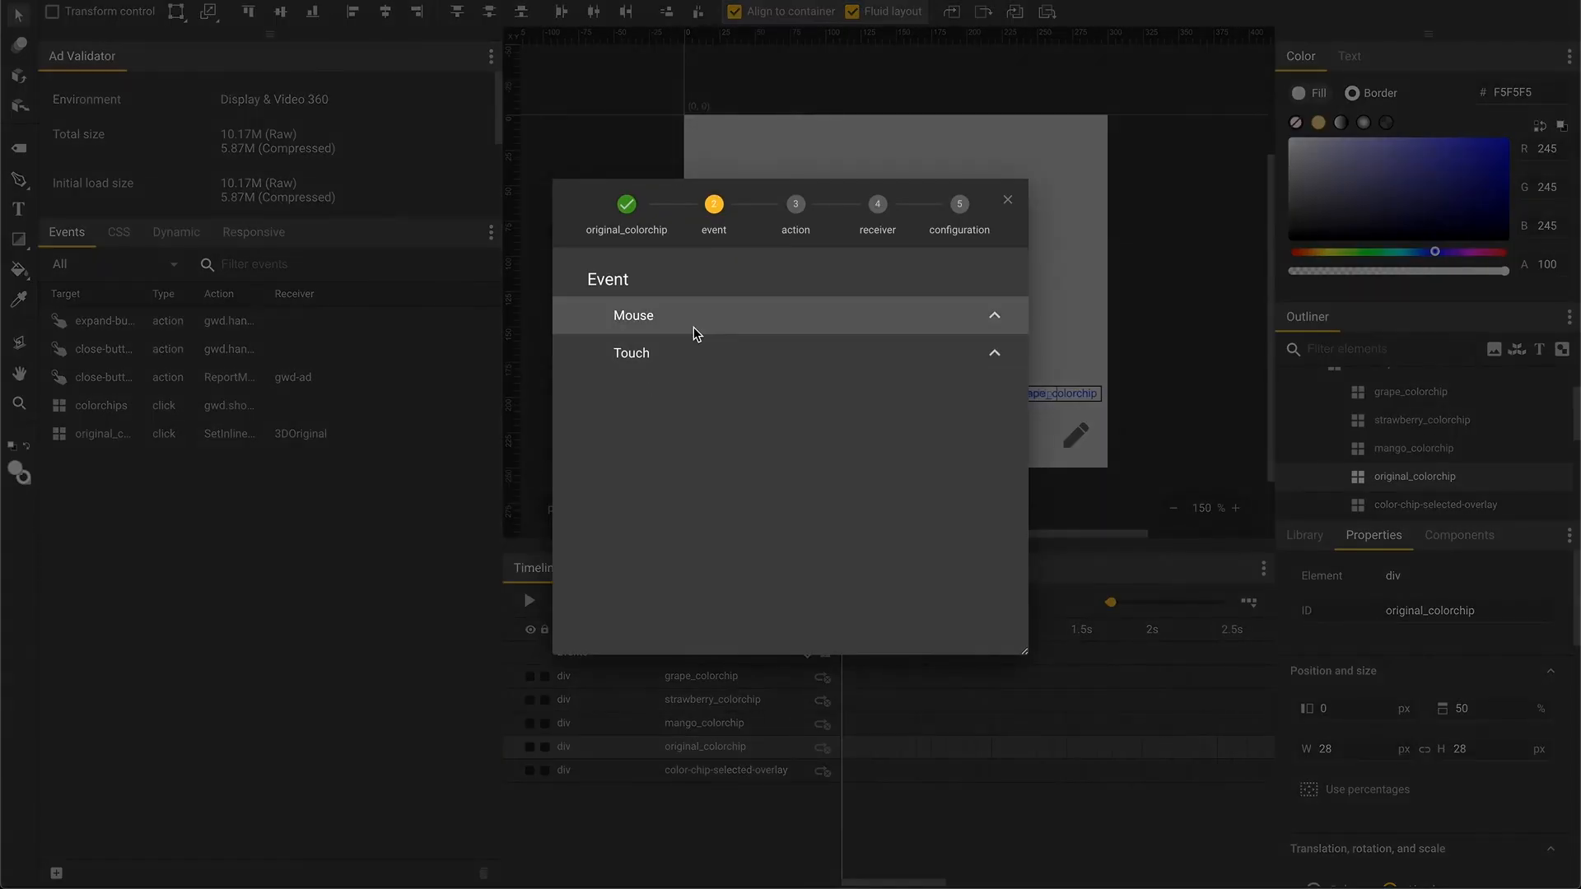
pyautogui.click(693, 328)
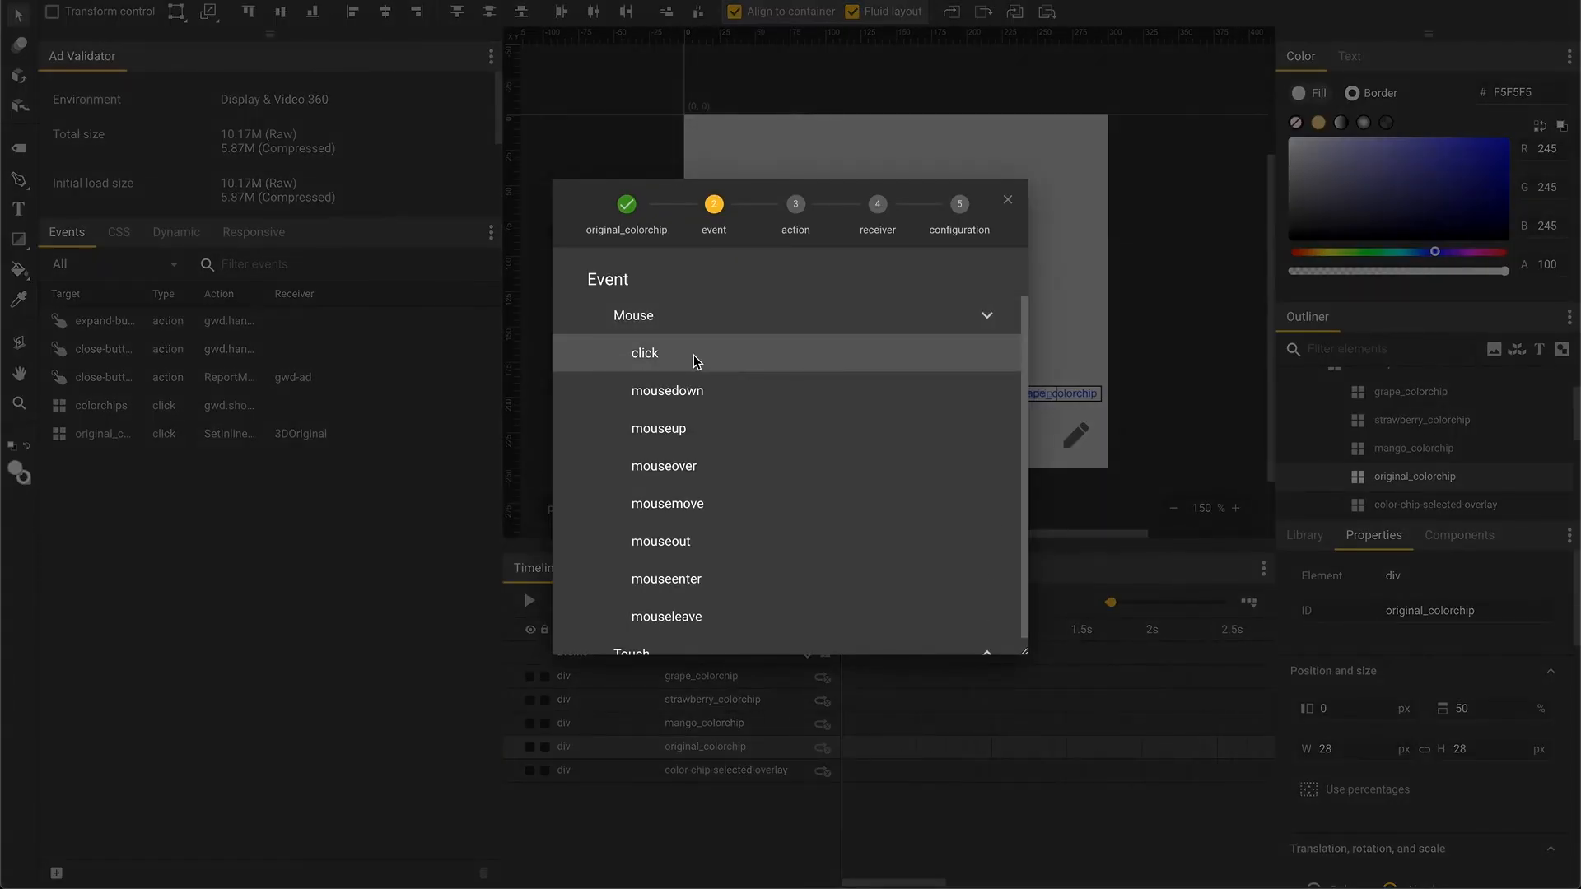
pyautogui.click(694, 354)
pyautogui.click(758, 309)
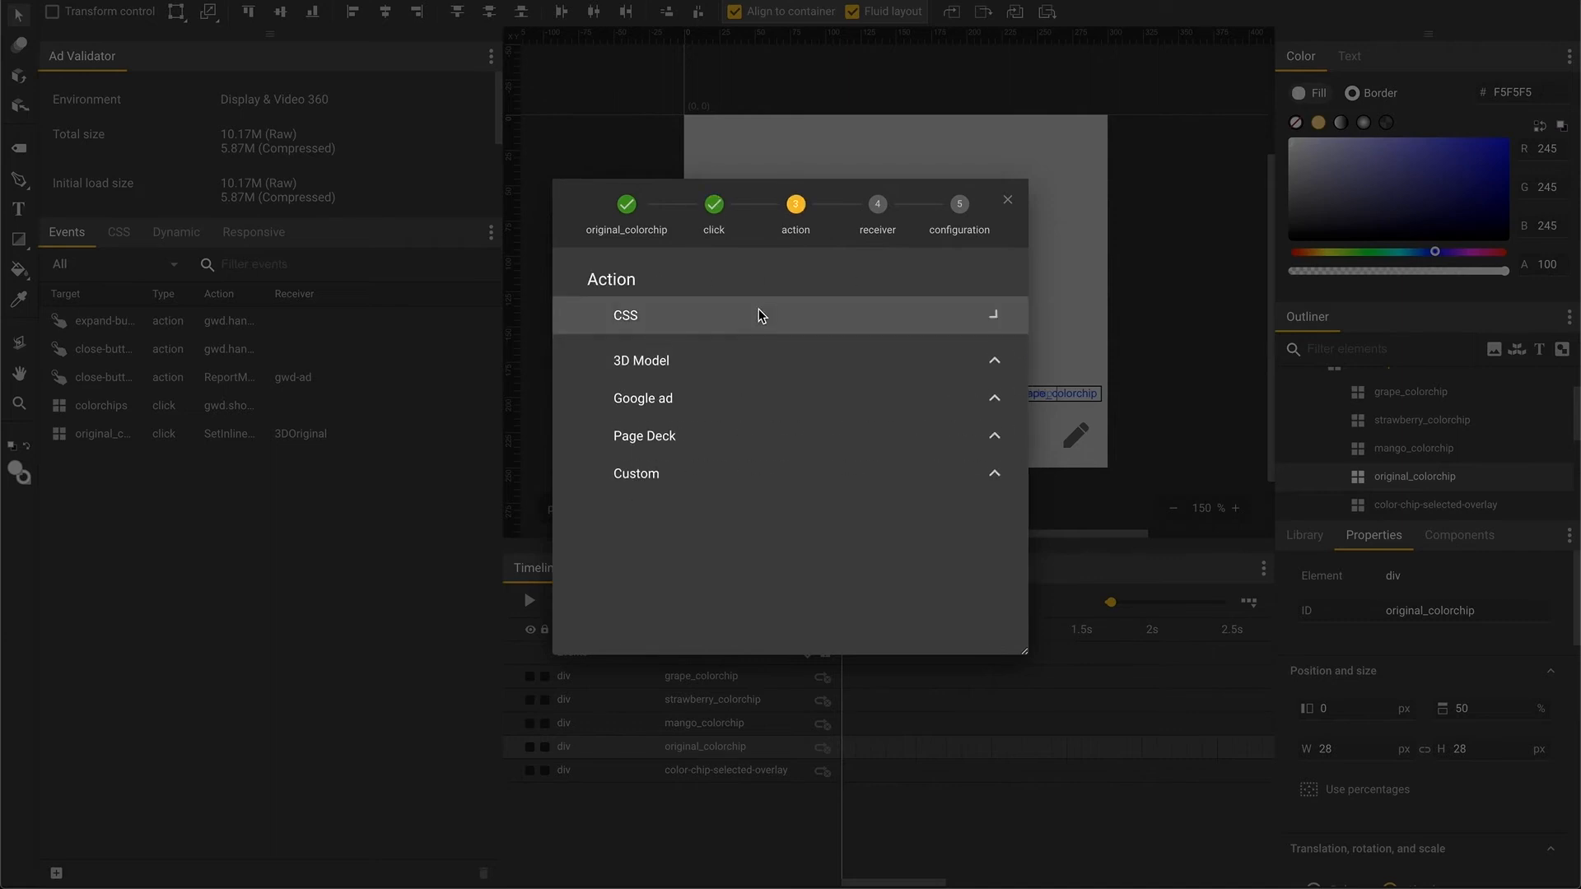
pyautogui.click(748, 349)
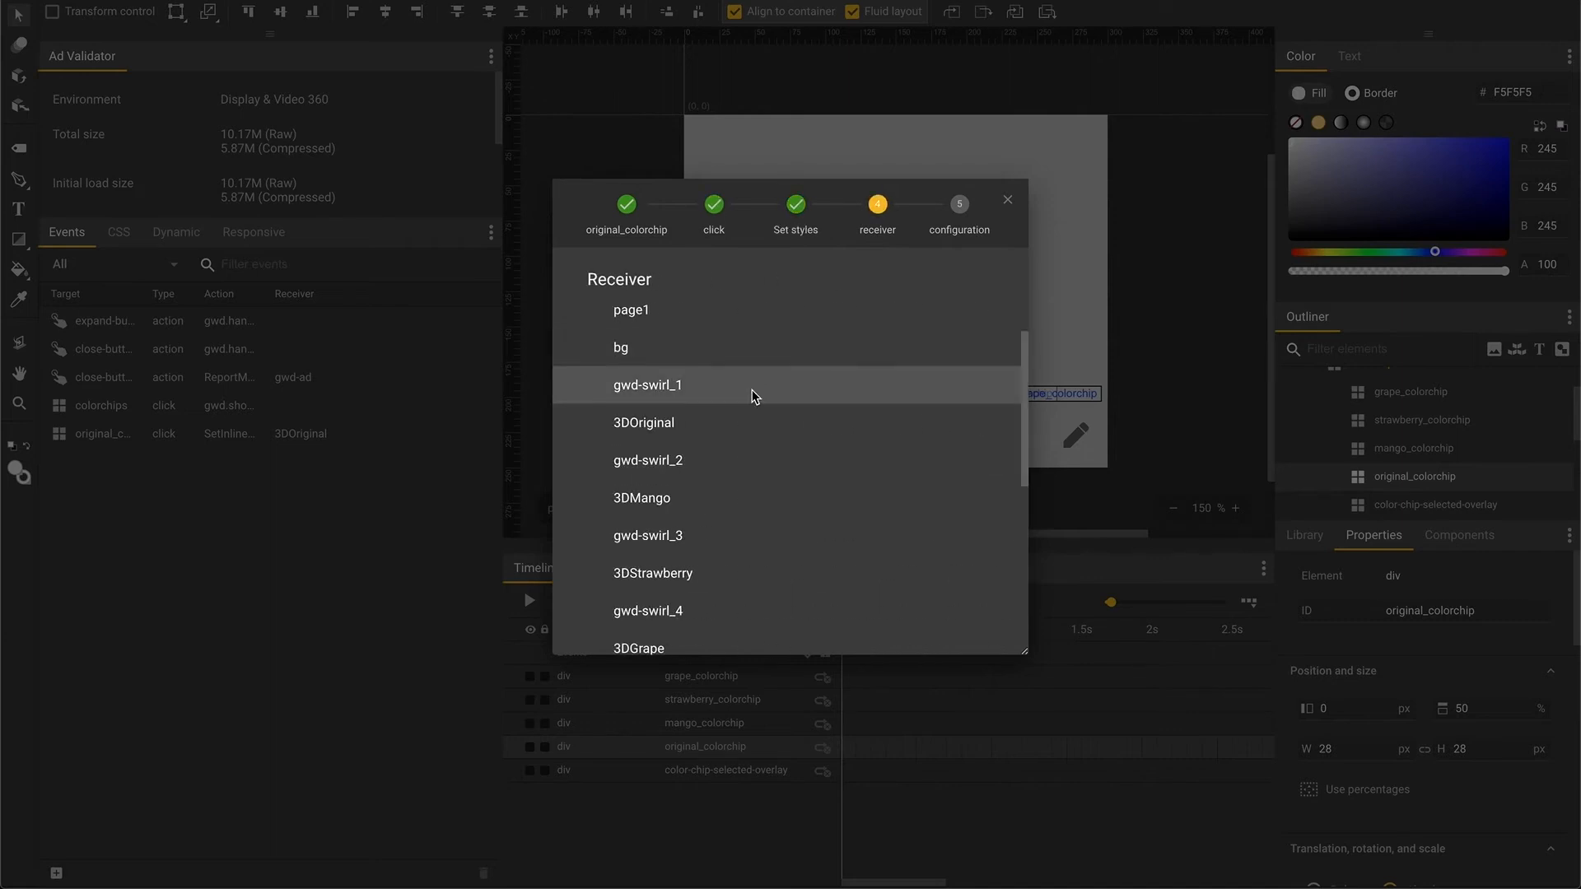
pyautogui.scroll(-1, 742, 428)
pyautogui.click(728, 458)
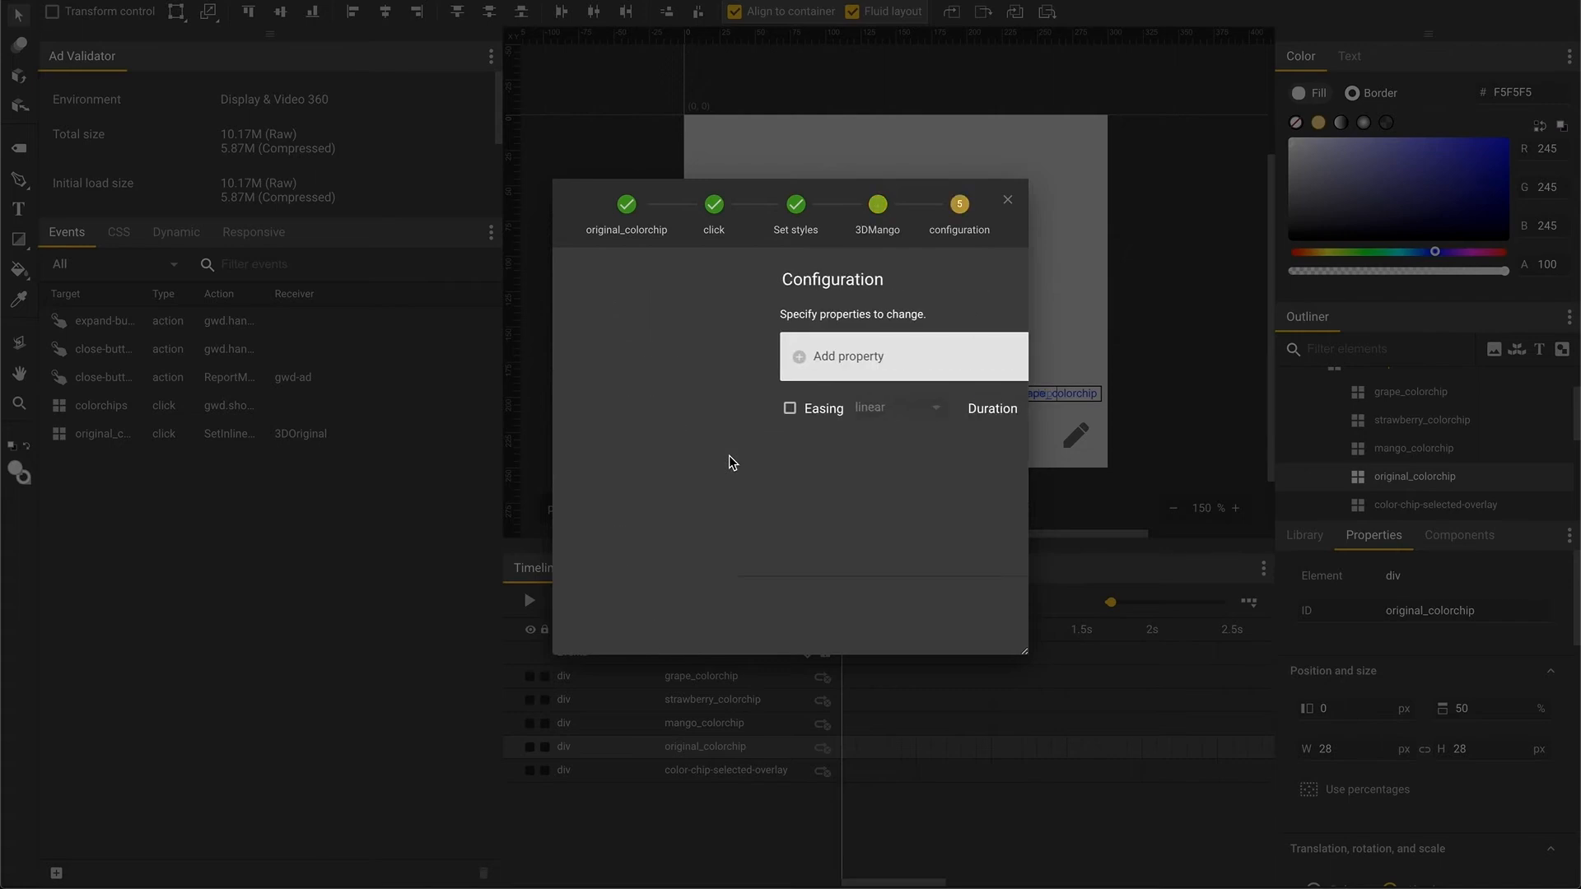
pyautogui.write('visibility: ')
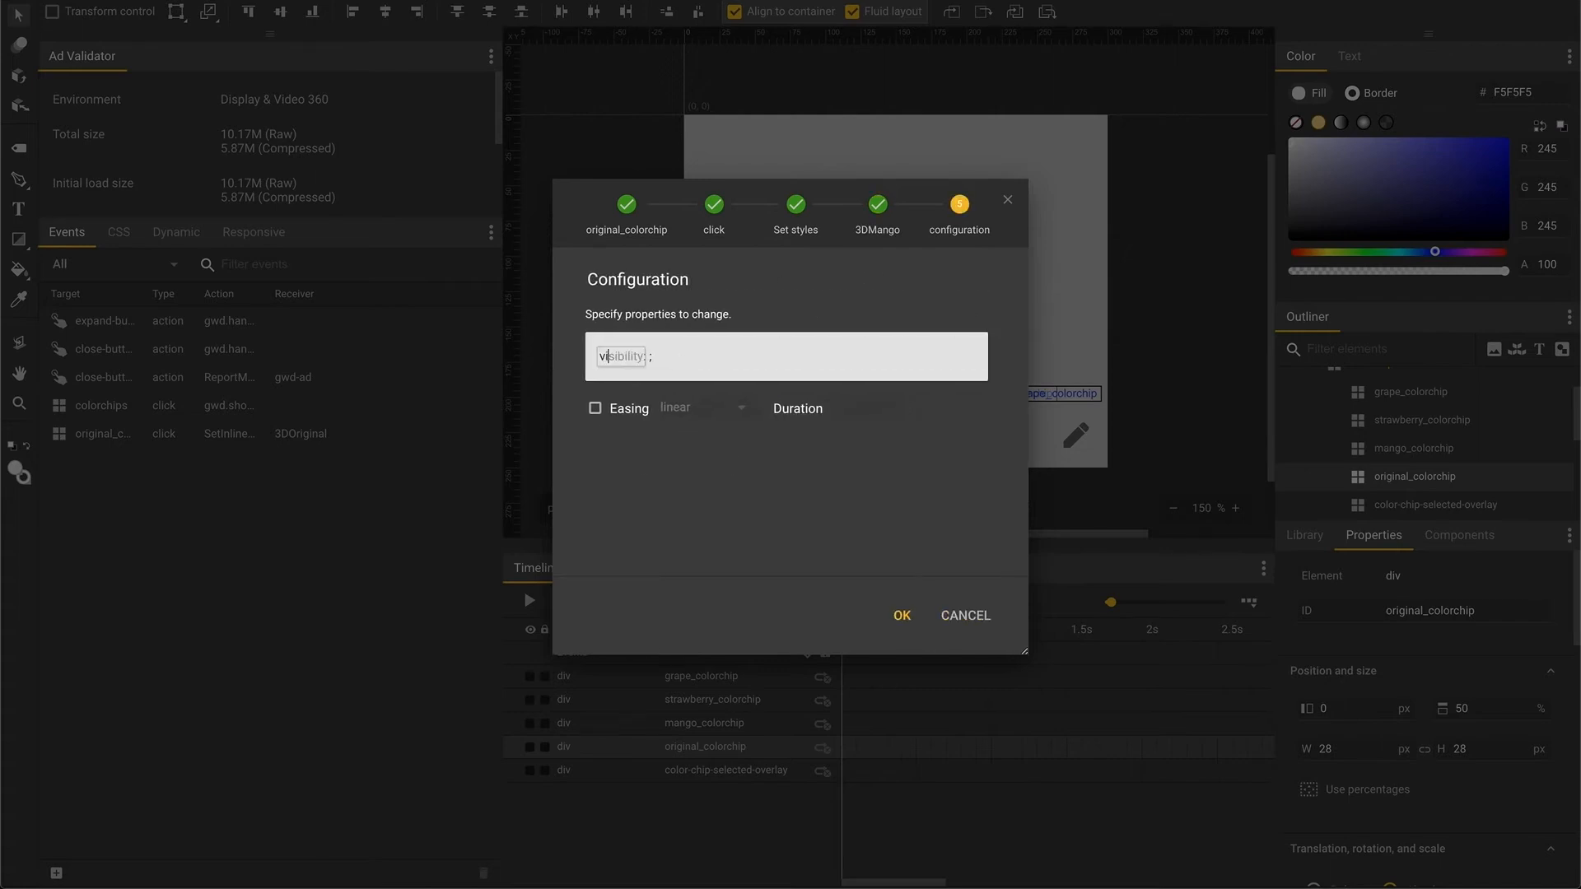
pyautogui.write('hidden; z')
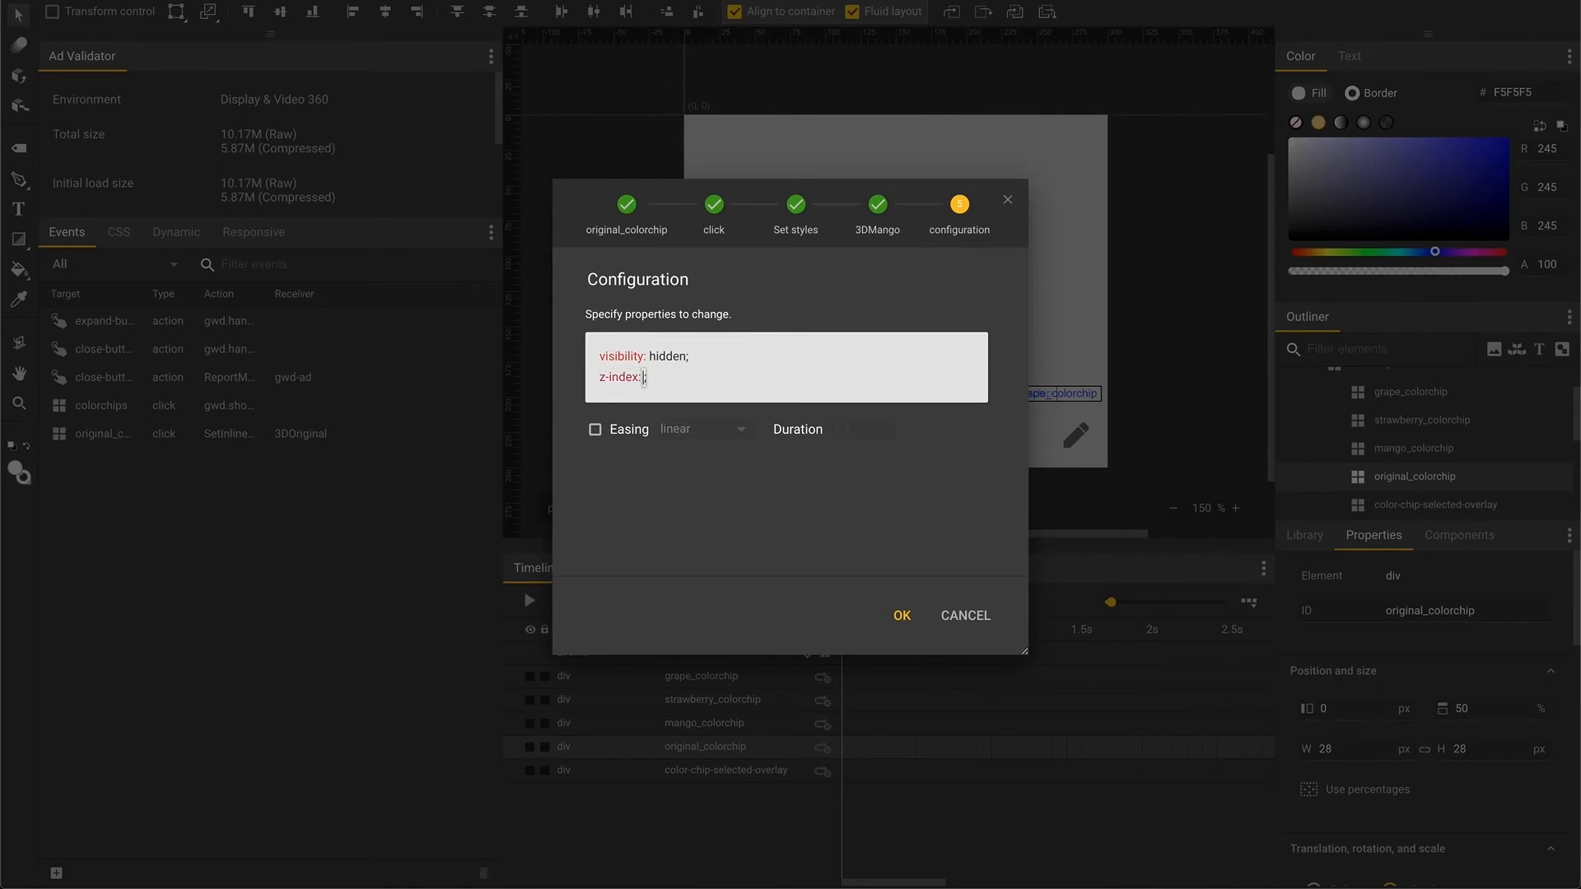
pyautogui.click(902, 617)
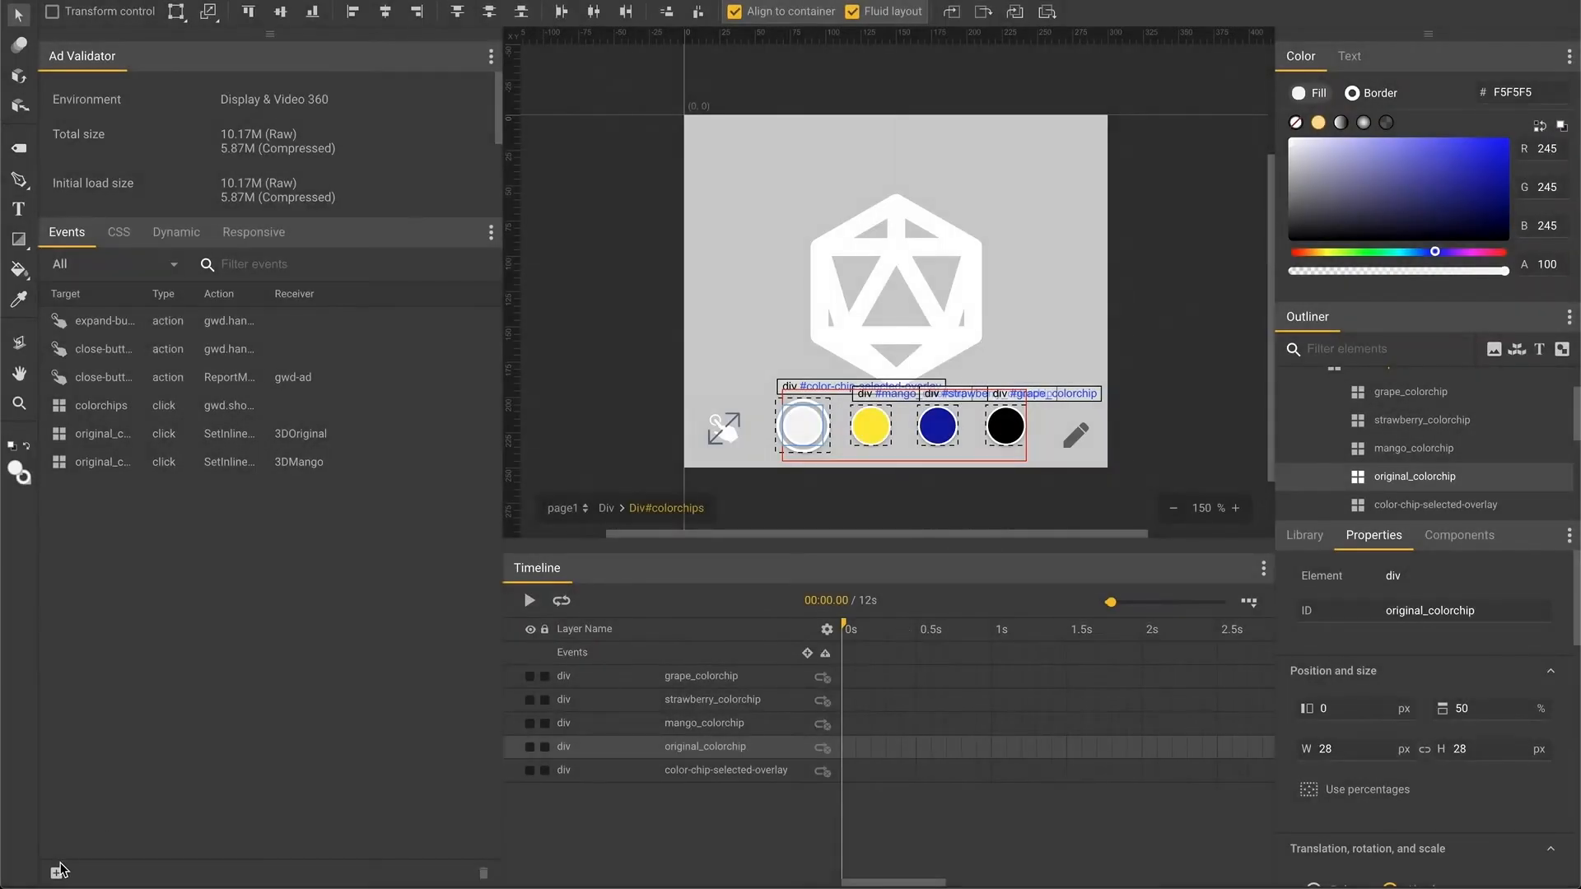
# Add an original_colorchip click event that sets 3DStrawberry's visibility style to hidden
pyautogui.click(57, 871)
pyautogui.click(690, 353)
pyautogui.click(701, 351)
pyautogui.click(713, 535)
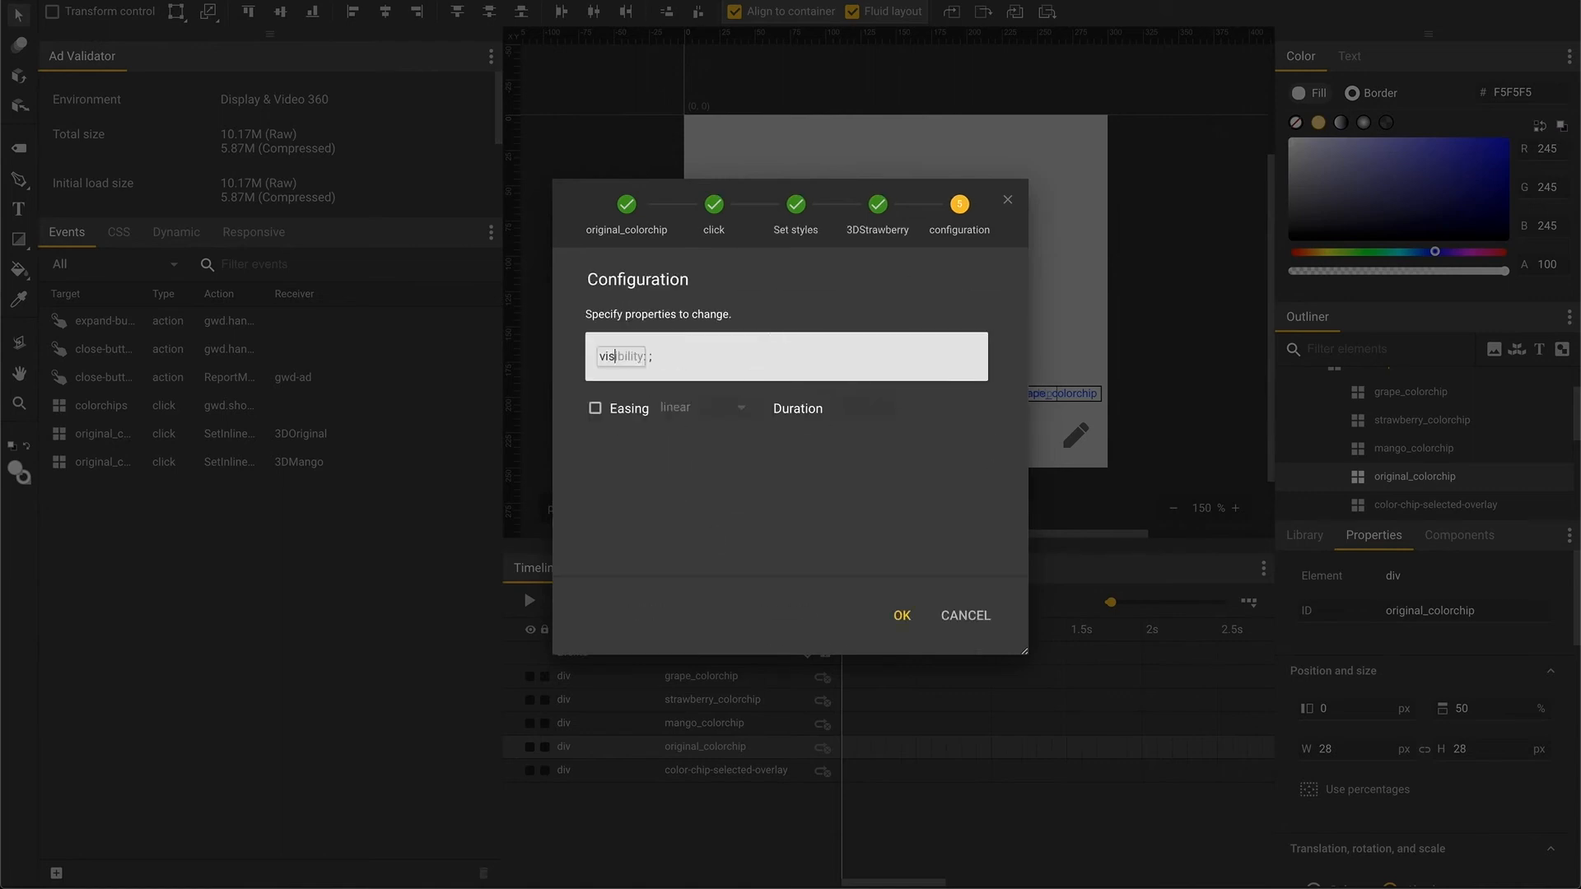
pyautogui.click(902, 616)
# Add an original_colorchip click event that sets 3DGrape's styles to visibility hidden and z-index 0
pyautogui.click(57, 872)
pyautogui.click(685, 316)
pyautogui.click(688, 353)
pyautogui.click(689, 317)
pyautogui.click(702, 351)
pyautogui.click(741, 530)
pyautogui.write('vi')
pyautogui.press('Tab')
pyautogui.write('z-index')
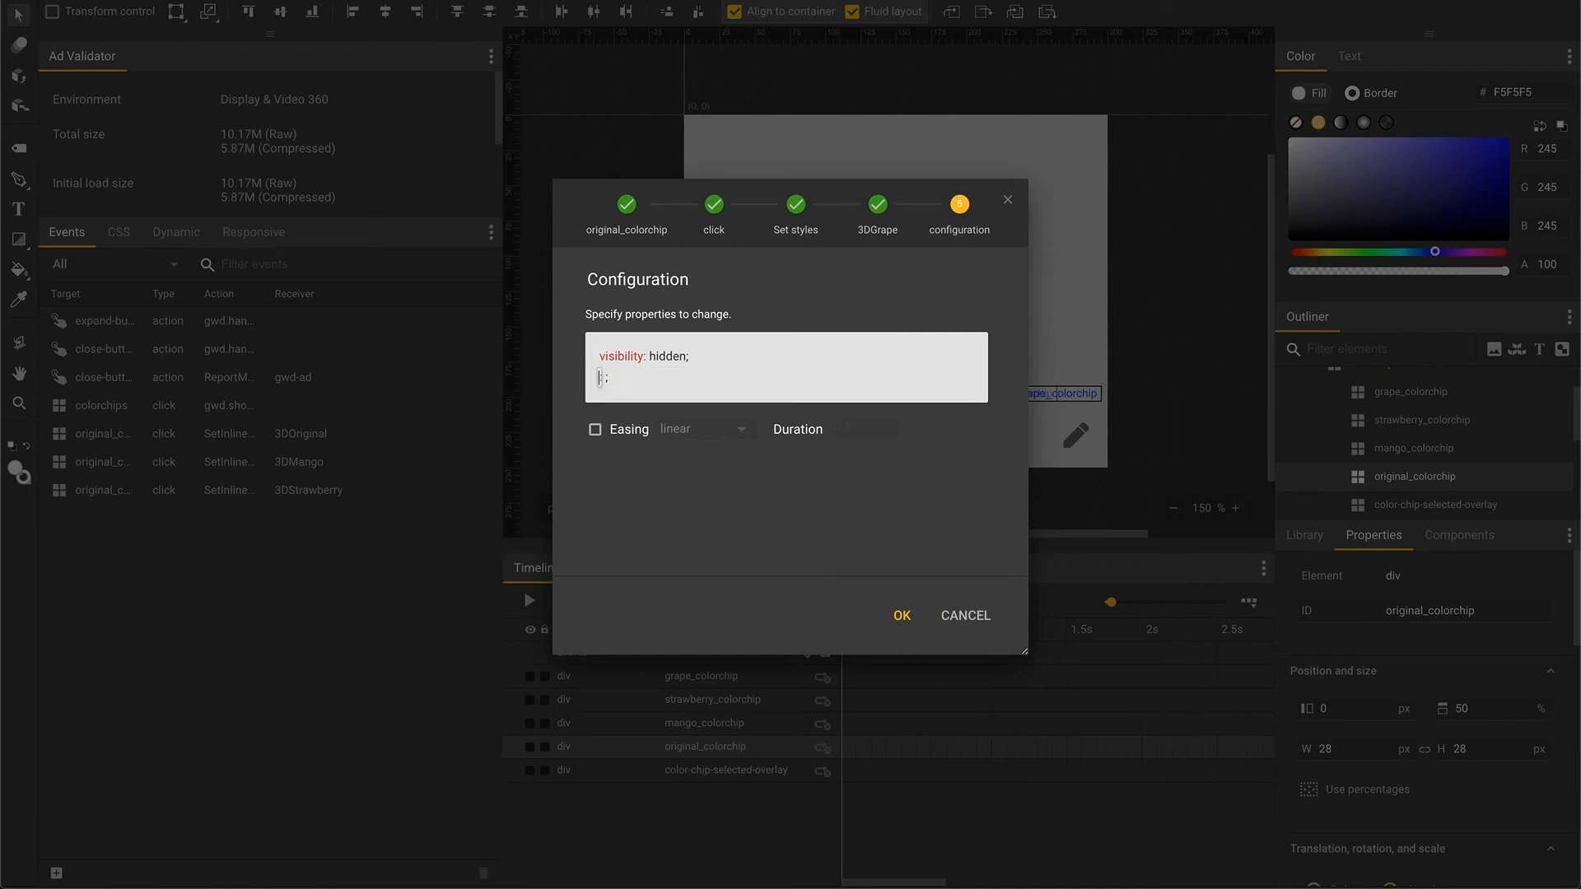
pyautogui.press('Tab')
pyautogui.write('0')
pyautogui.click(901, 615)
# Add a mango_colorchip click event that sets 3DMango's styles to visibility visible and z-index 2
pyautogui.click(704, 724)
pyautogui.click(57, 873)
pyautogui.click(689, 353)
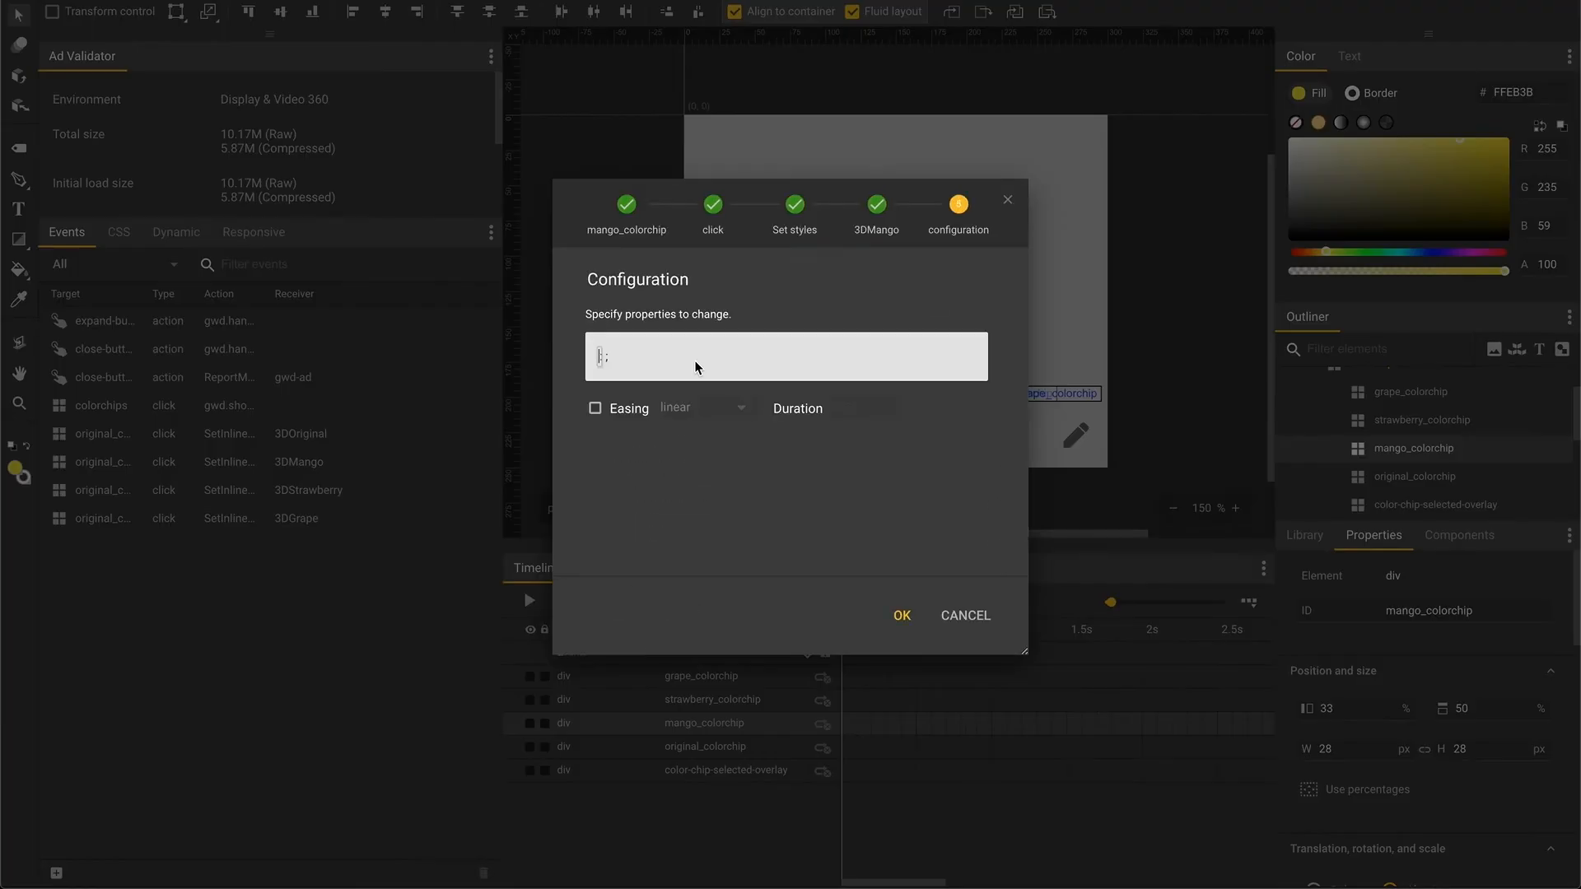
pyautogui.write('visibility')
pyautogui.press('Tab')
pyautogui.write('visible')
pyautogui.press('Tab')
pyautogui.write('z-index')
pyautogui.click(902, 615)
# Add a mango_colorchip click event that sets 3DOriginal's visibility style to hidden
pyautogui.click(57, 873)
pyautogui.click(688, 352)
pyautogui.click(735, 318)
pyautogui.write('visibility')
pyautogui.press('Tab')
pyautogui.write('hidden')
pyautogui.click(901, 615)
# Add two mango_colorchip click events that set styles to hide 3DStrawberry and 3DGrape
pyautogui.click(57, 873)
pyautogui.click(710, 352)
pyautogui.click(901, 616)
pyautogui.click(688, 353)
pyautogui.click(688, 494)
pyautogui.click(902, 616)
# Add a strawberry_colorchip click event that sets 3DStrawberry's styles to visibility visible, display initial and z-index 2
pyautogui.click(712, 699)
pyautogui.click(57, 873)
pyautogui.click(689, 352)
pyautogui.click(689, 352)
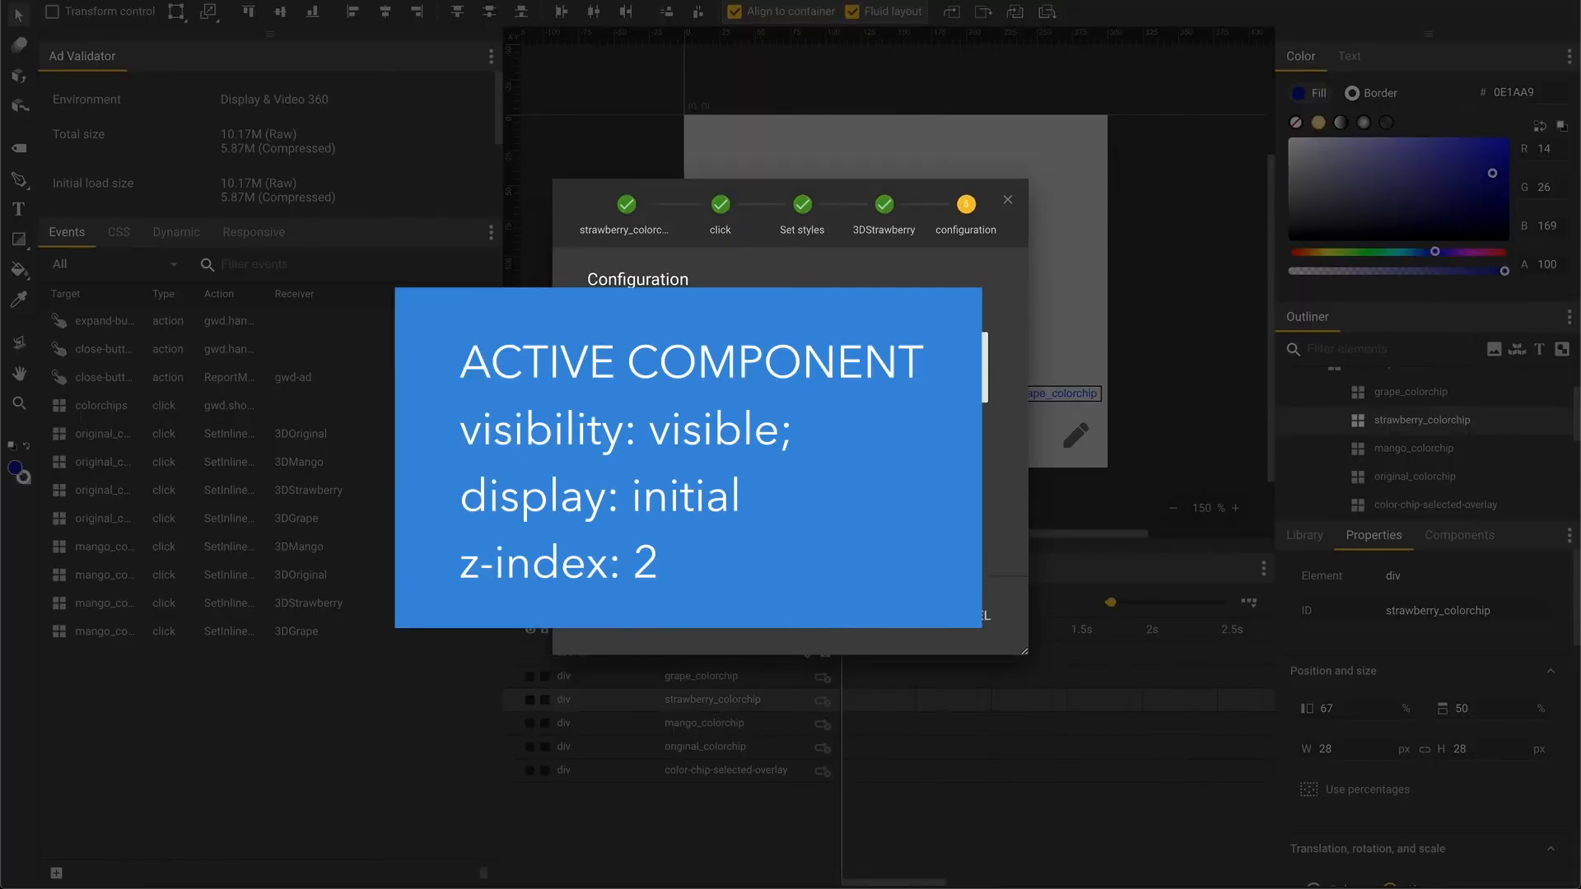
pyautogui.click(901, 616)
# Add strawberry_colorchip click events that set styles to hide 3DOriginal, 3DMango and 3DGrape
pyautogui.click(56, 873)
pyautogui.click(688, 352)
pyautogui.click(688, 352)
pyautogui.click(688, 352)
pyautogui.click(902, 615)
pyautogui.click(57, 872)
pyautogui.click(688, 352)
pyautogui.click(902, 616)
# Add a grape_colorchip click event that sets 3DGrape's styles to visibility visible, display initial and z-index 2
pyautogui.click(702, 676)
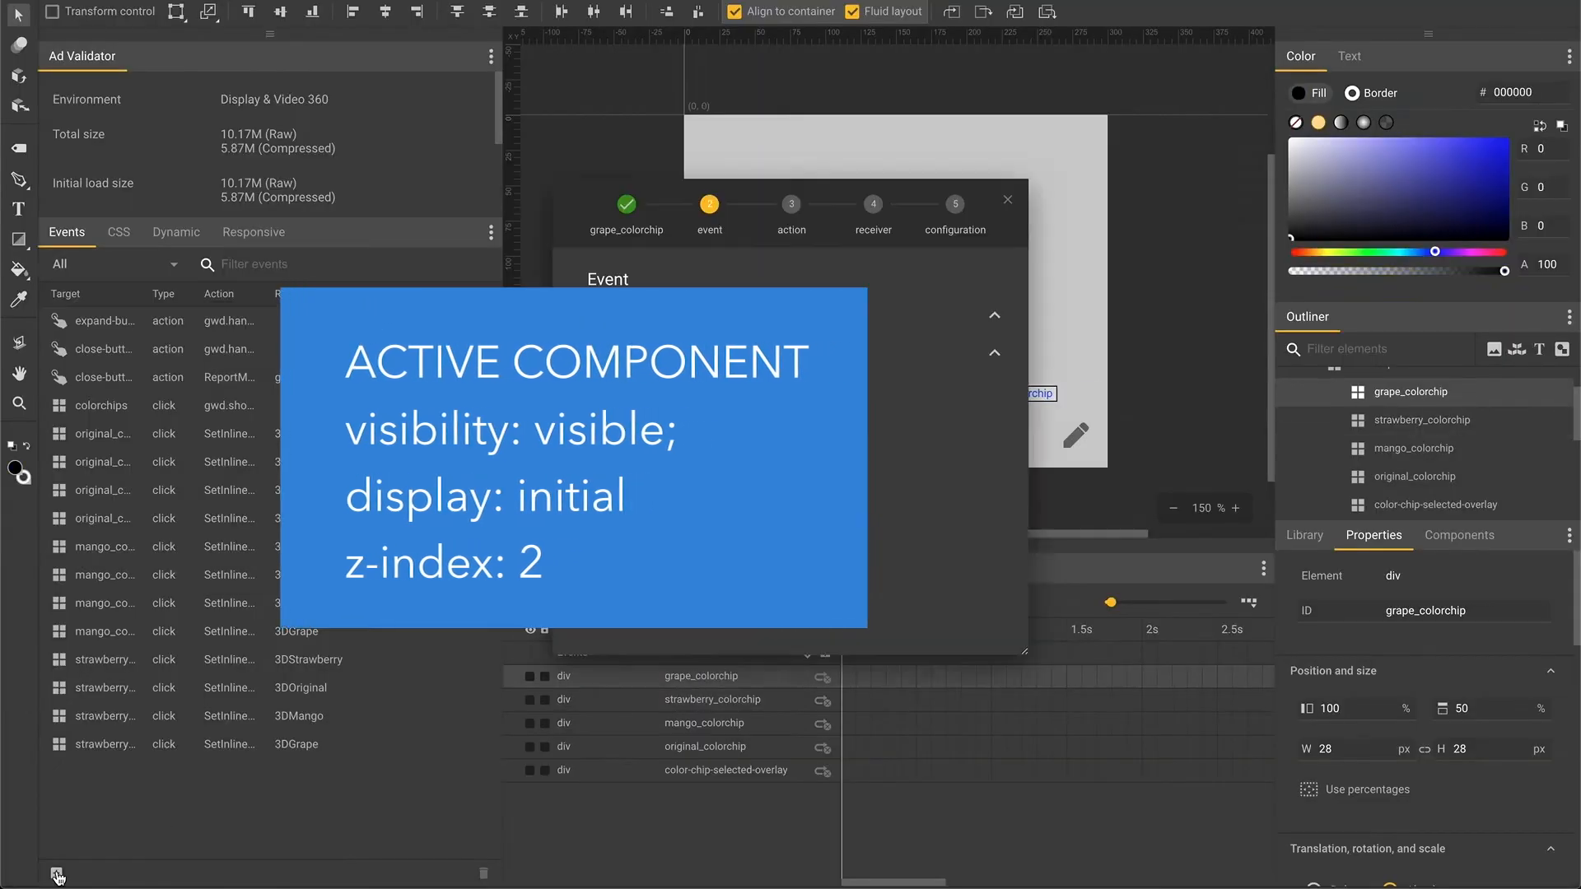
pyautogui.click(57, 873)
pyautogui.click(688, 352)
pyautogui.click(688, 352)
pyautogui.click(689, 494)
pyautogui.click(902, 616)
# Add two grape_colorchip click events that set styles to hide 3DOriginal and 3DMango
pyautogui.click(57, 873)
pyautogui.click(688, 352)
pyautogui.click(688, 352)
pyautogui.click(901, 616)
pyautogui.click(57, 873)
pyautogui.click(688, 353)
pyautogui.click(688, 352)
pyautogui.click(902, 615)
# Add one more grape_colorchip click event with the Set styles action and 3DGrape as its receiver
pyautogui.click(57, 872)
pyautogui.click(688, 352)
pyautogui.click(688, 437)
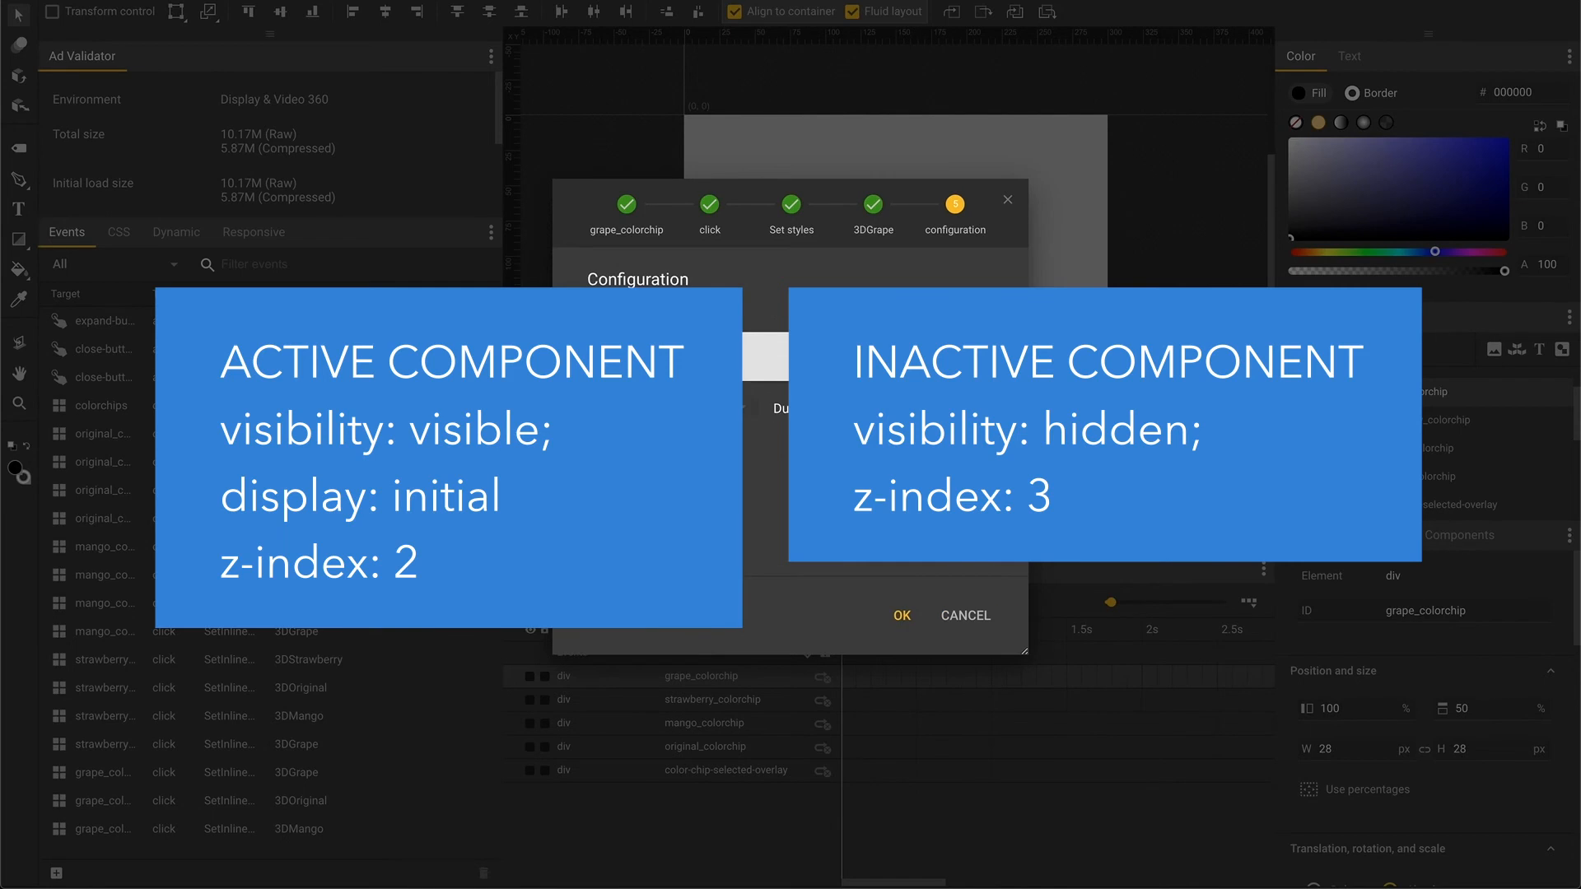
pyautogui.click(901, 616)
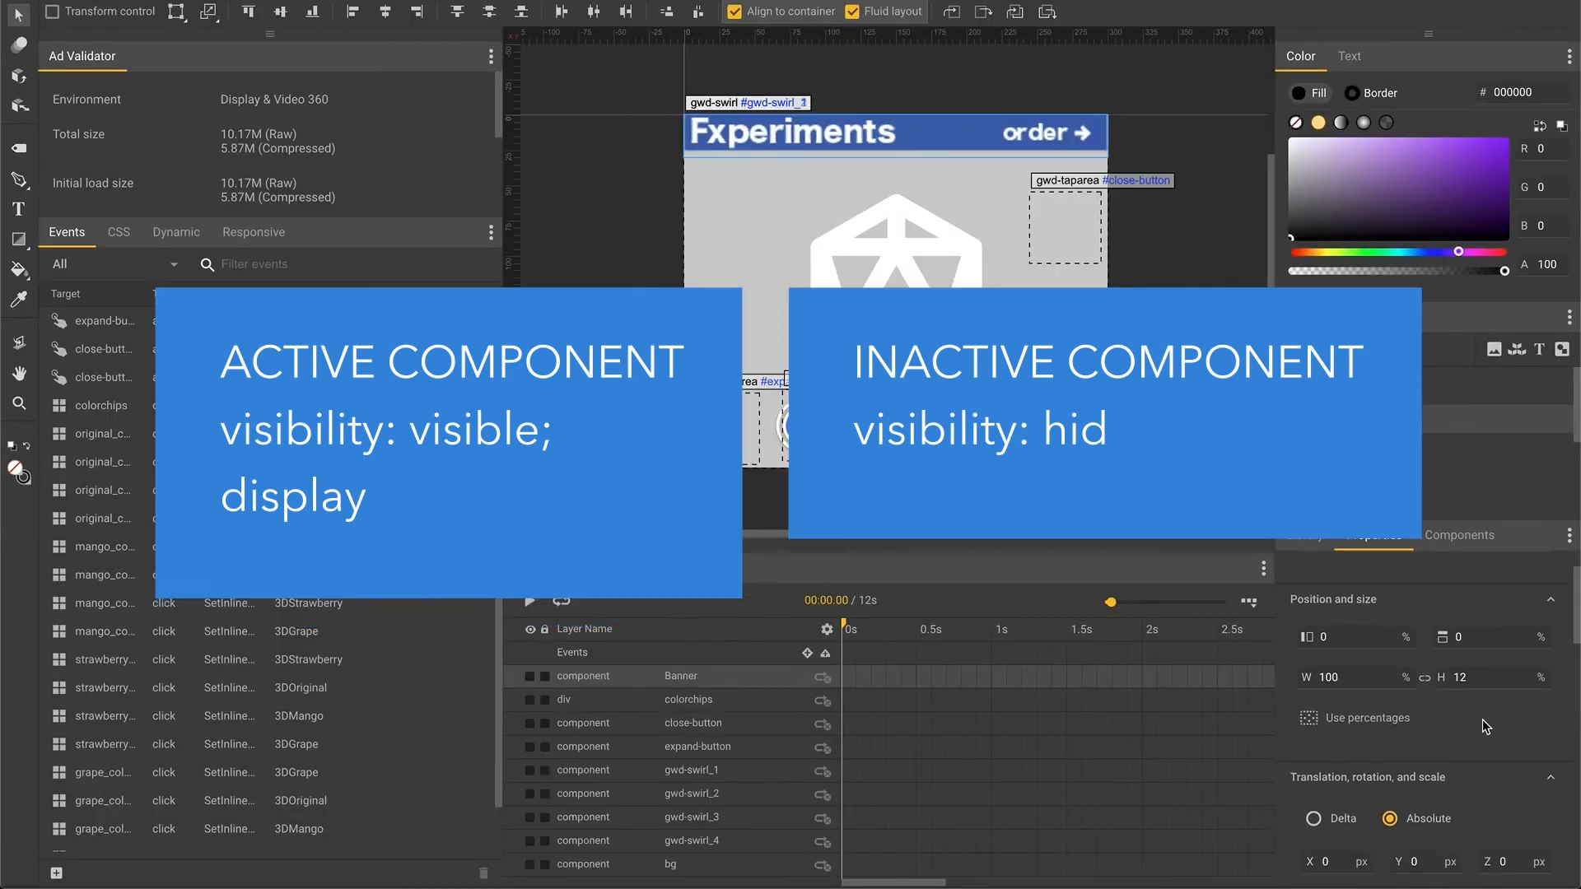
# Adjust the Z translation of Banner, colorchips and close-button, setting the close-button's value to 1 px
pyautogui.scroll(-2, 1483, 728)
pyautogui.click(1506, 759)
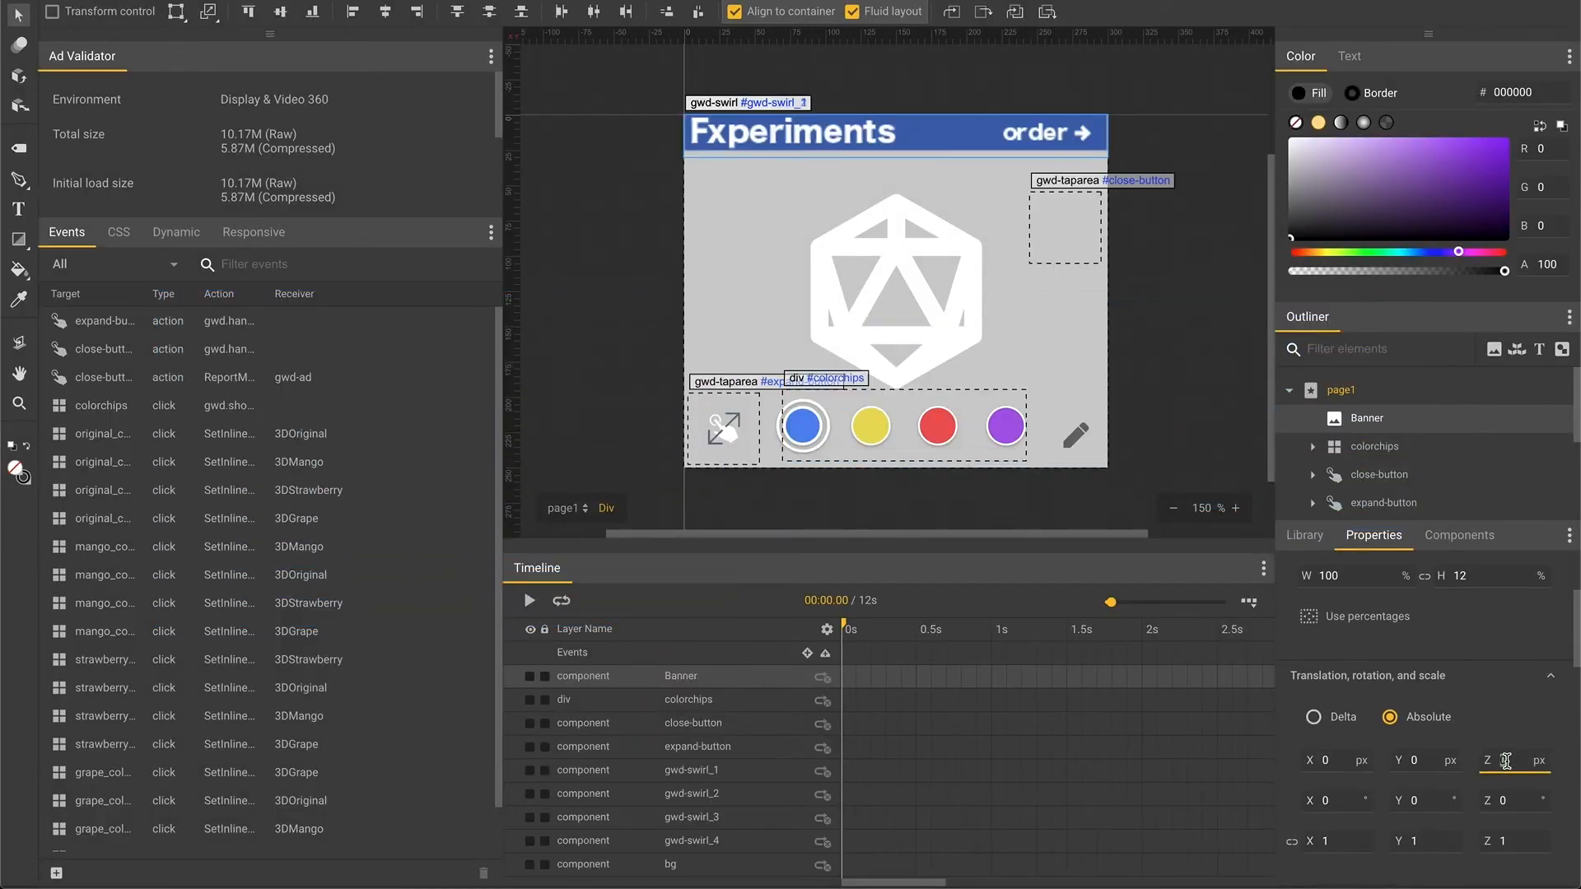
pyautogui.click(680, 699)
pyautogui.scroll(-2, 1500, 800)
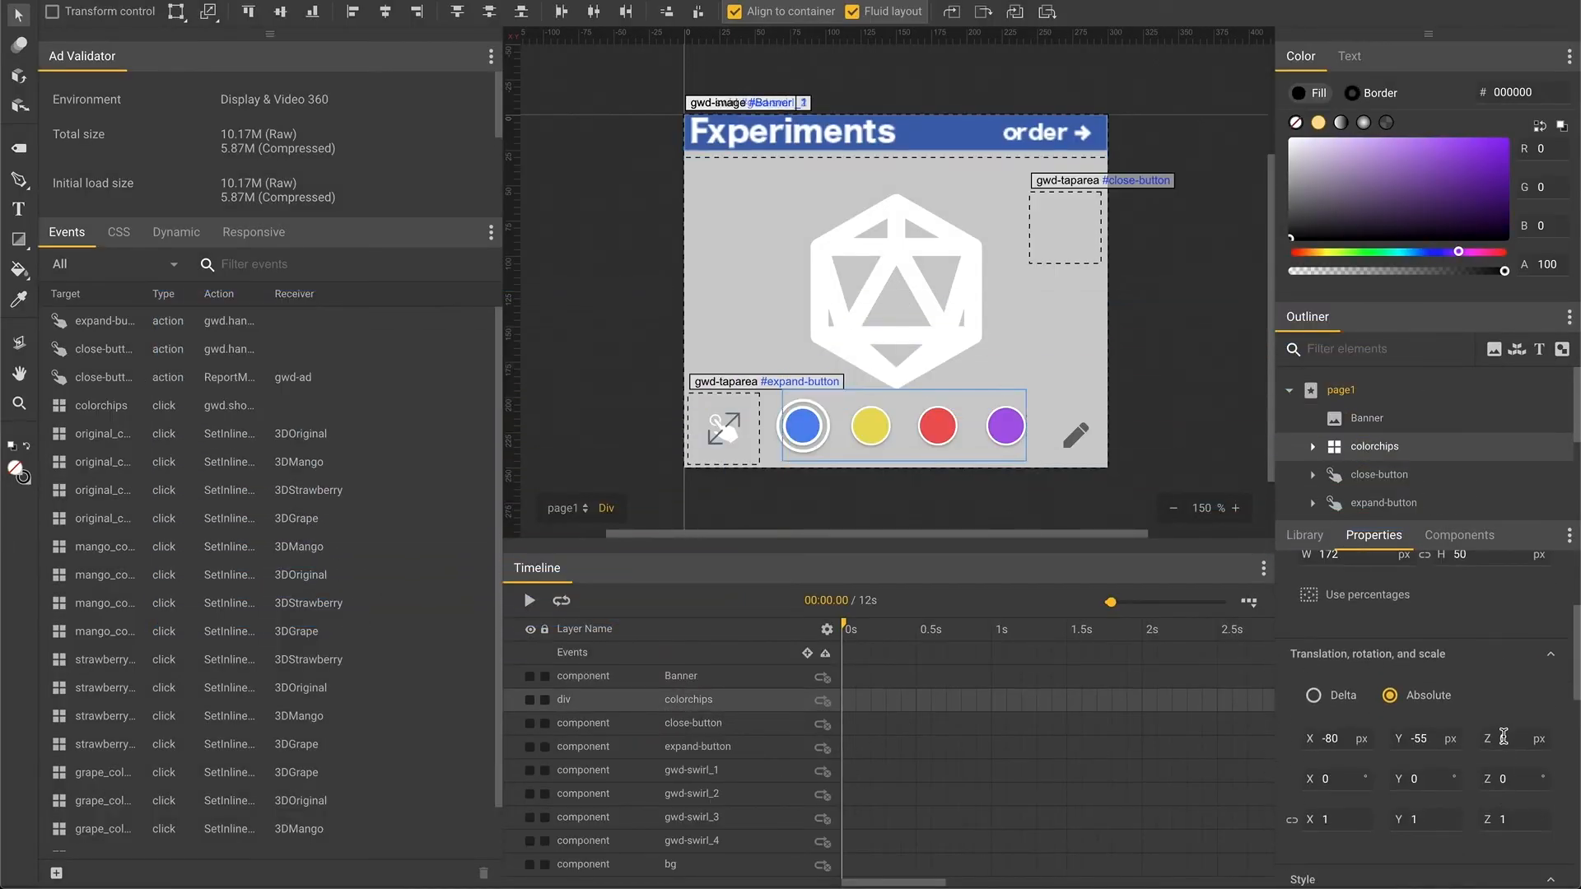
pyautogui.click(745, 725)
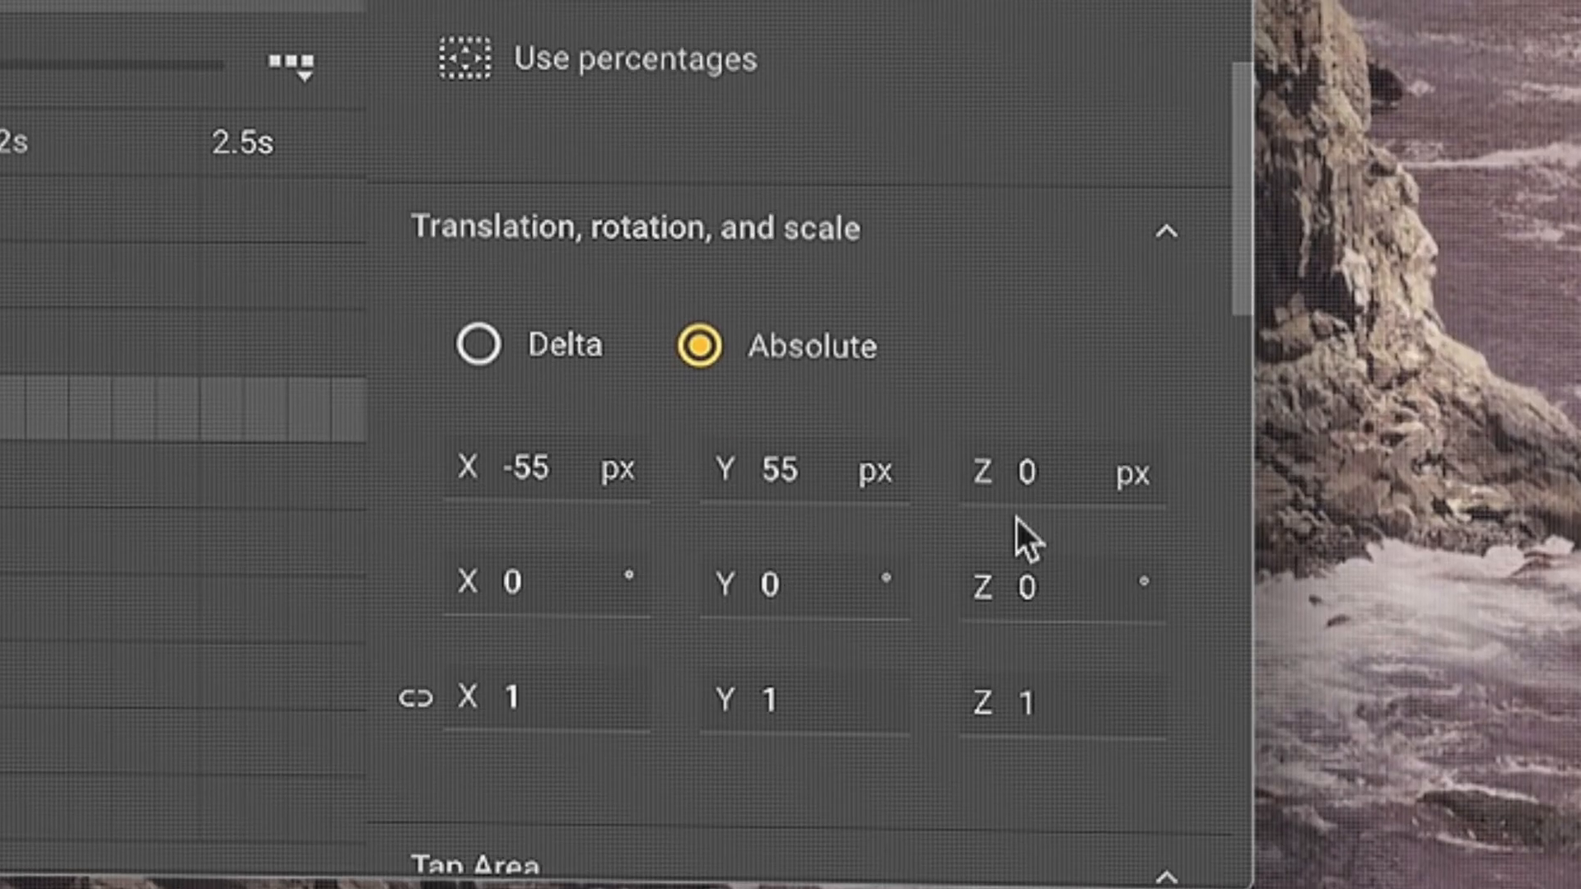
pyautogui.click(1506, 735)
pyautogui.write('1')
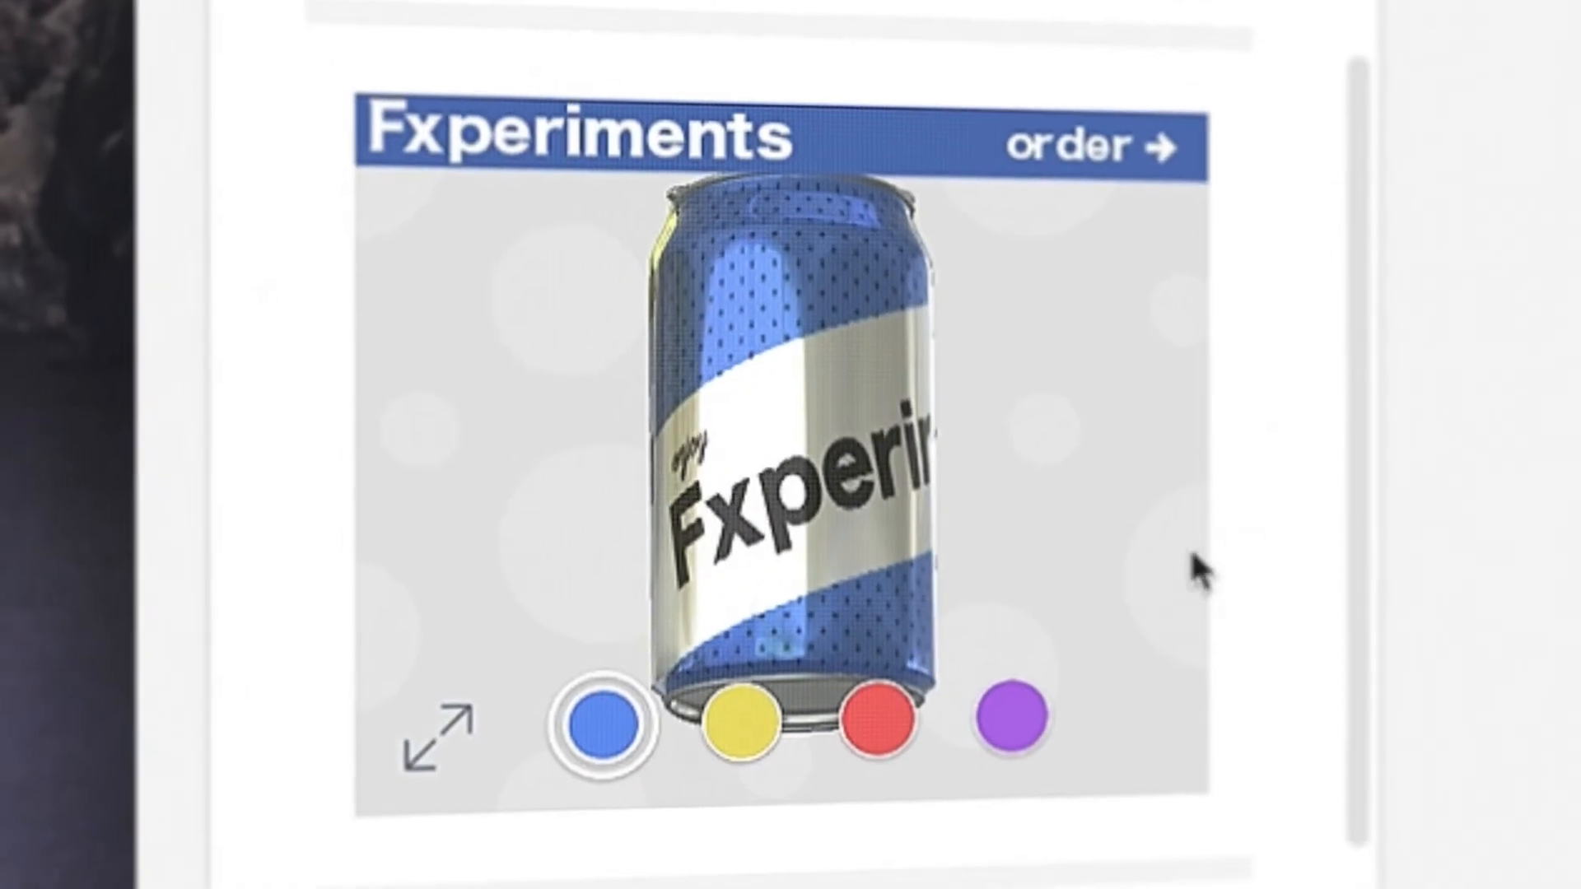
# Test the yellow and red color chips on the Fxperiments can in the ad preview
pyautogui.click(196, 566)
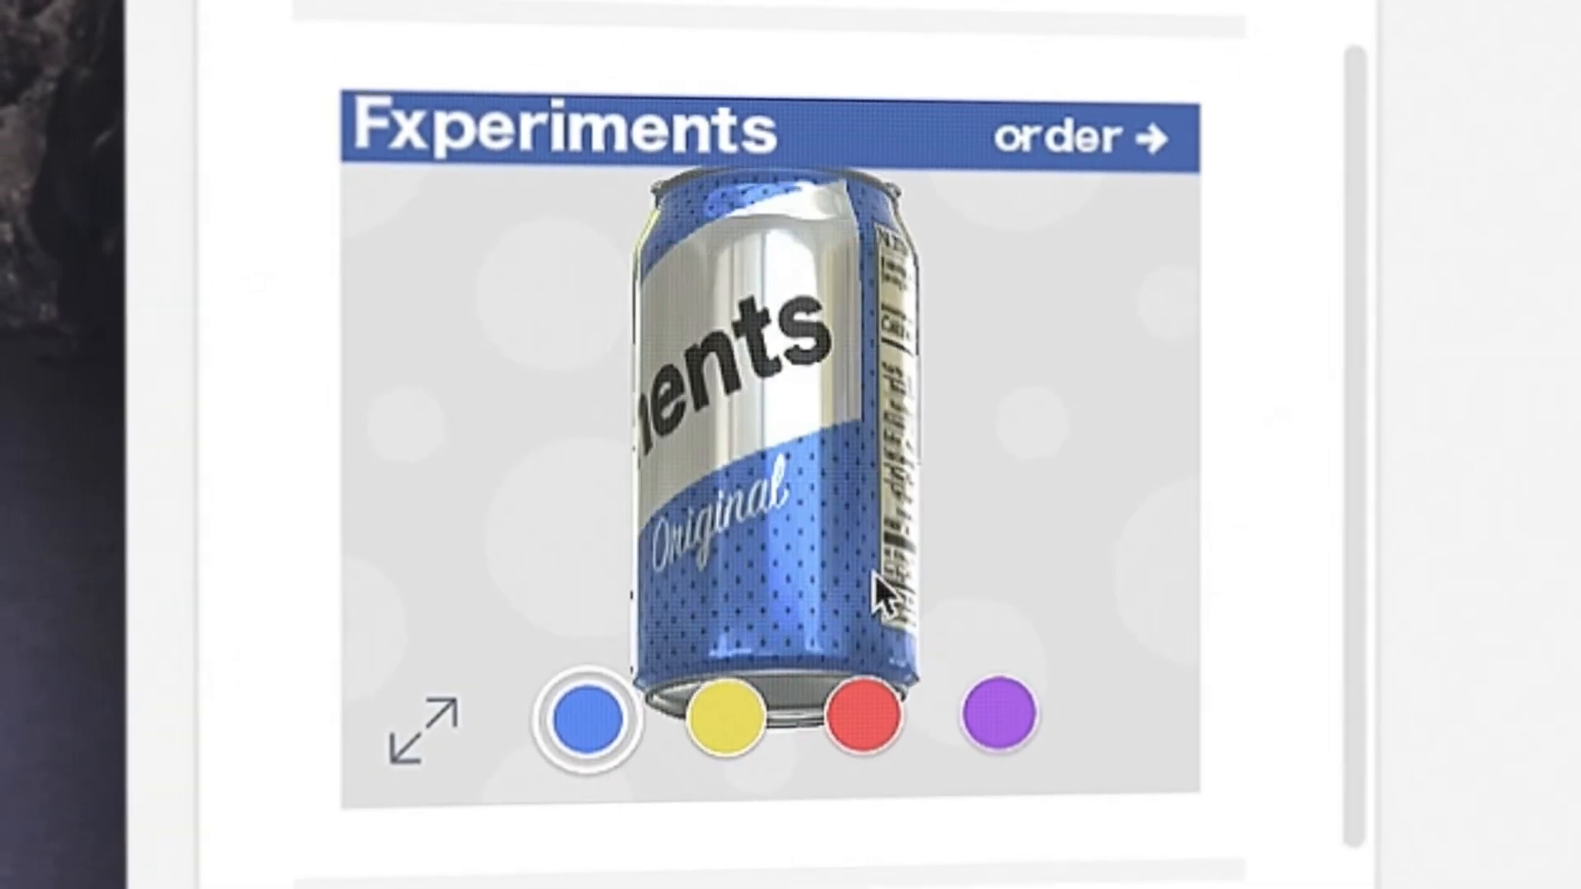
pyautogui.click(740, 735)
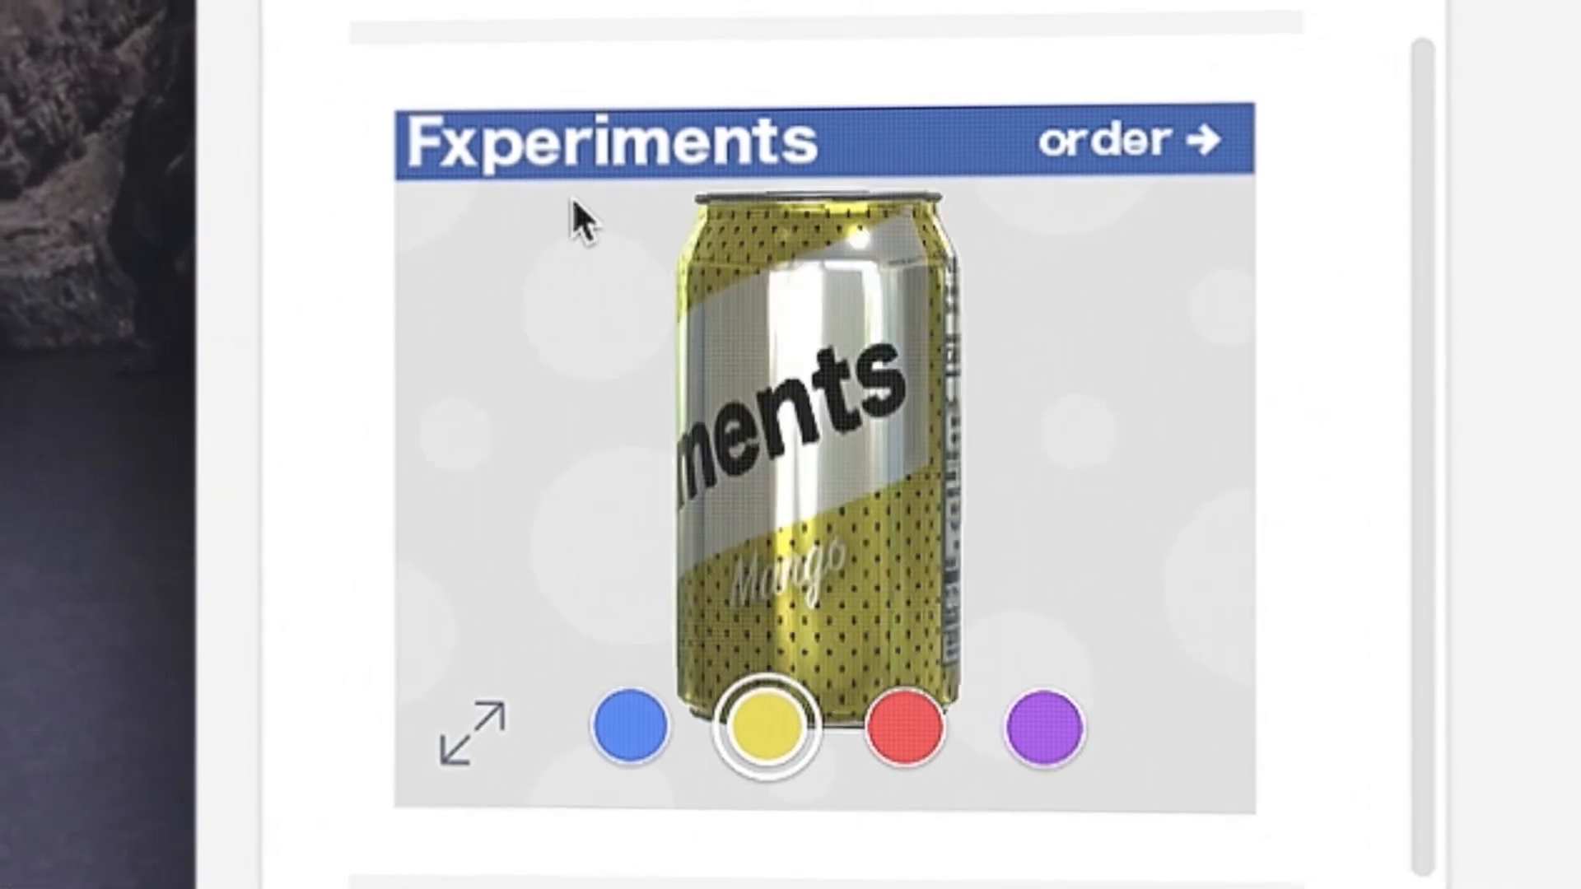
pyautogui.click(871, 724)
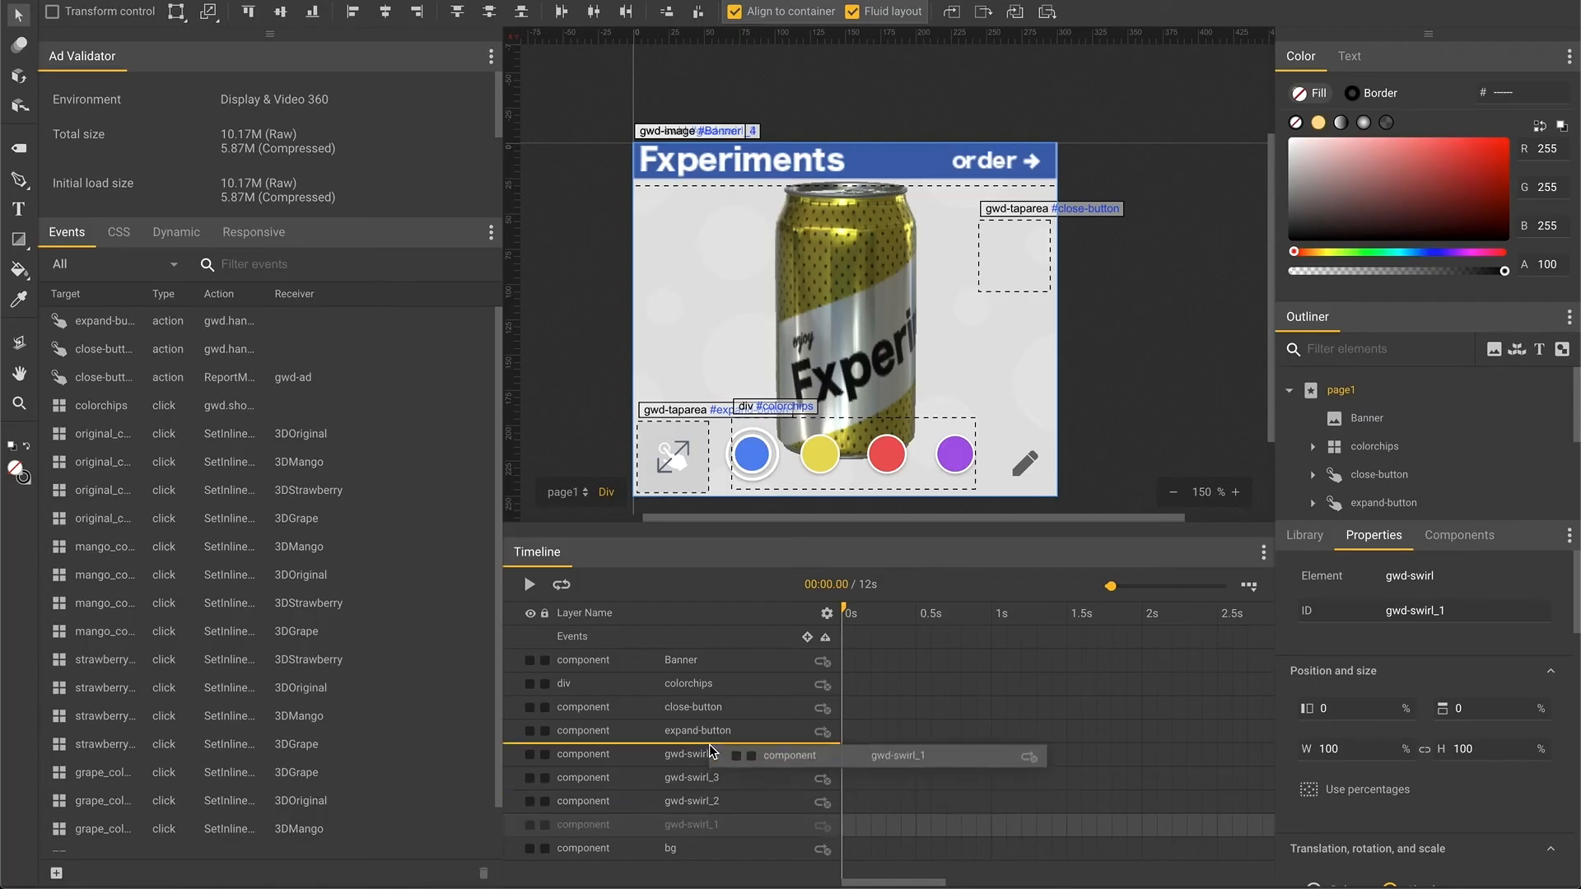
# Reorder the swirl layers under expand-button so they run gwd-swirl_1, gwd-swirl_2, gwd-swirl_3, gwd-swirl_4
pyautogui.click(713, 825)
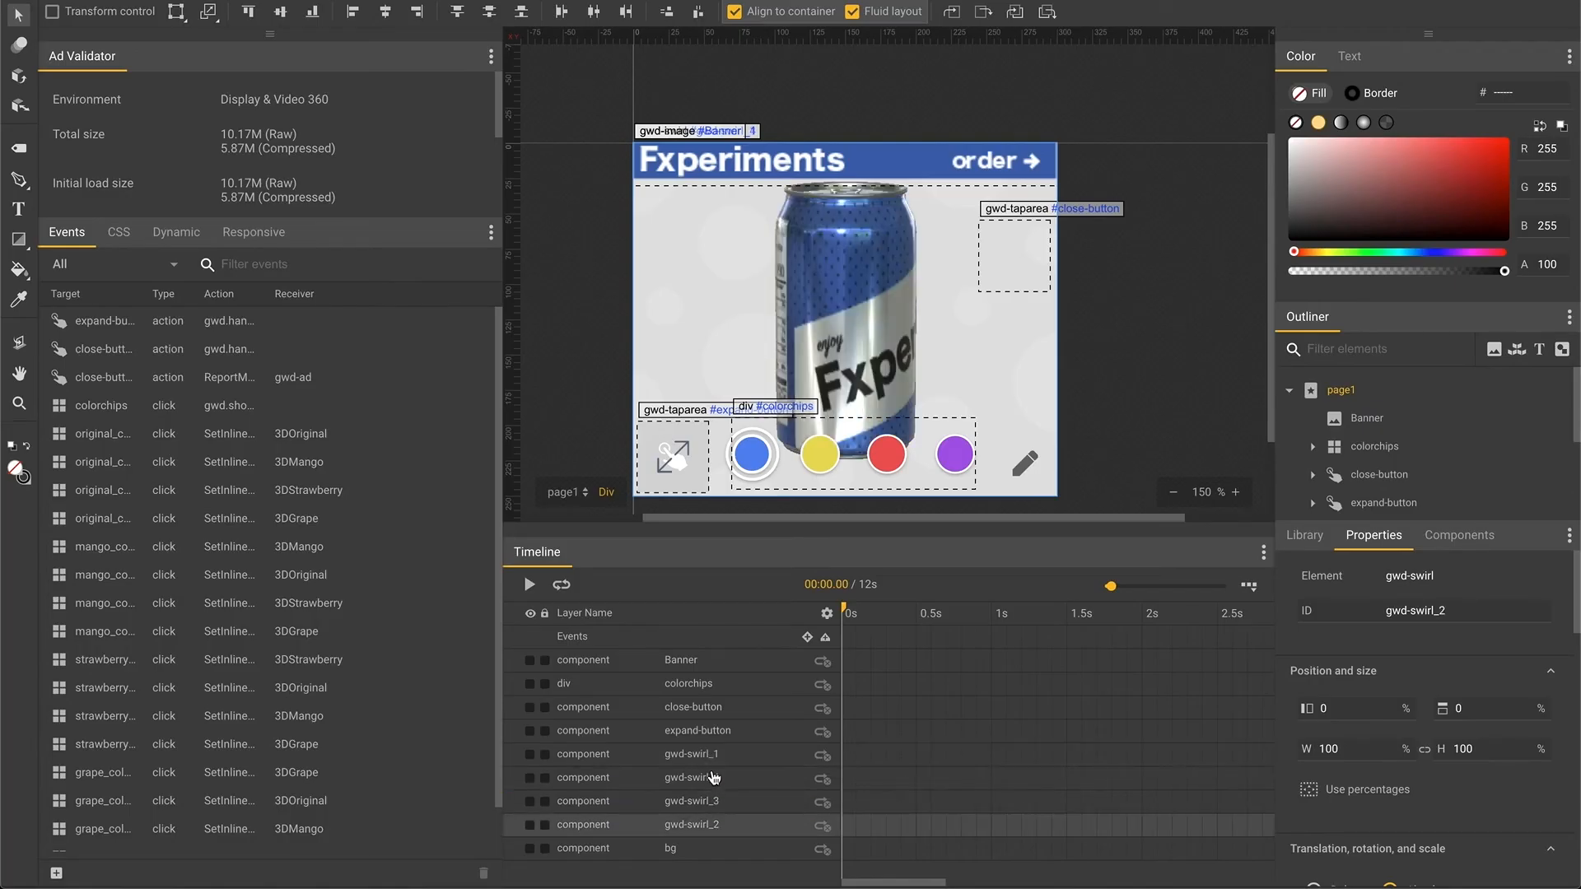
pyautogui.moveTo(712, 825); pyautogui.dragTo(715, 790)
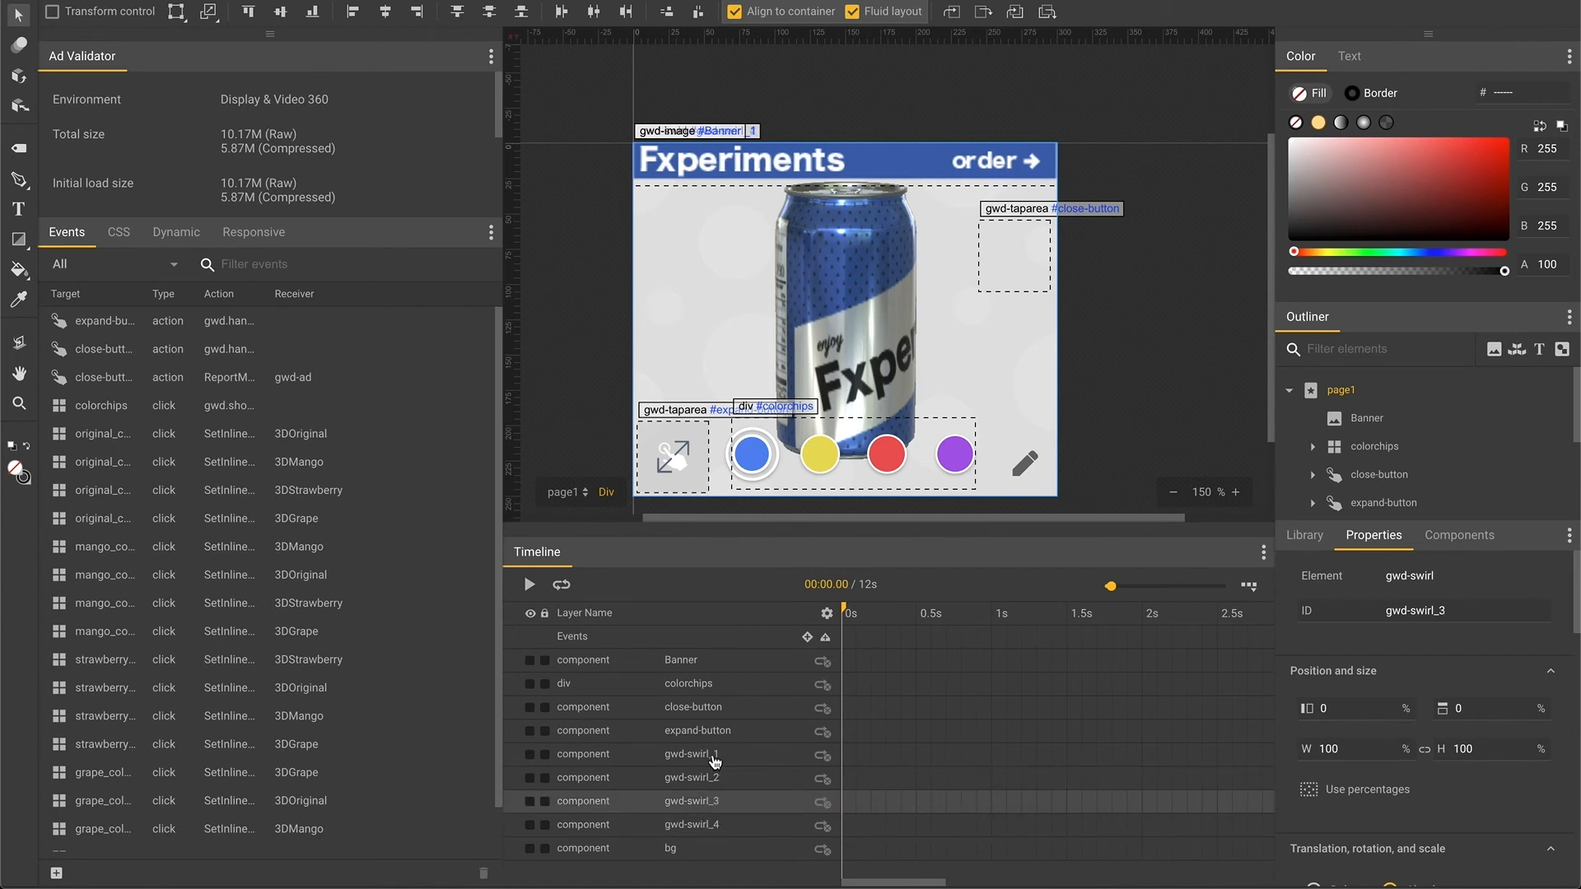
# Add an Interaction started event on gwd-swirl_1 with the Set styles action, receiver 3DMango and the property visibility: hidden
pyautogui.click(715, 756)
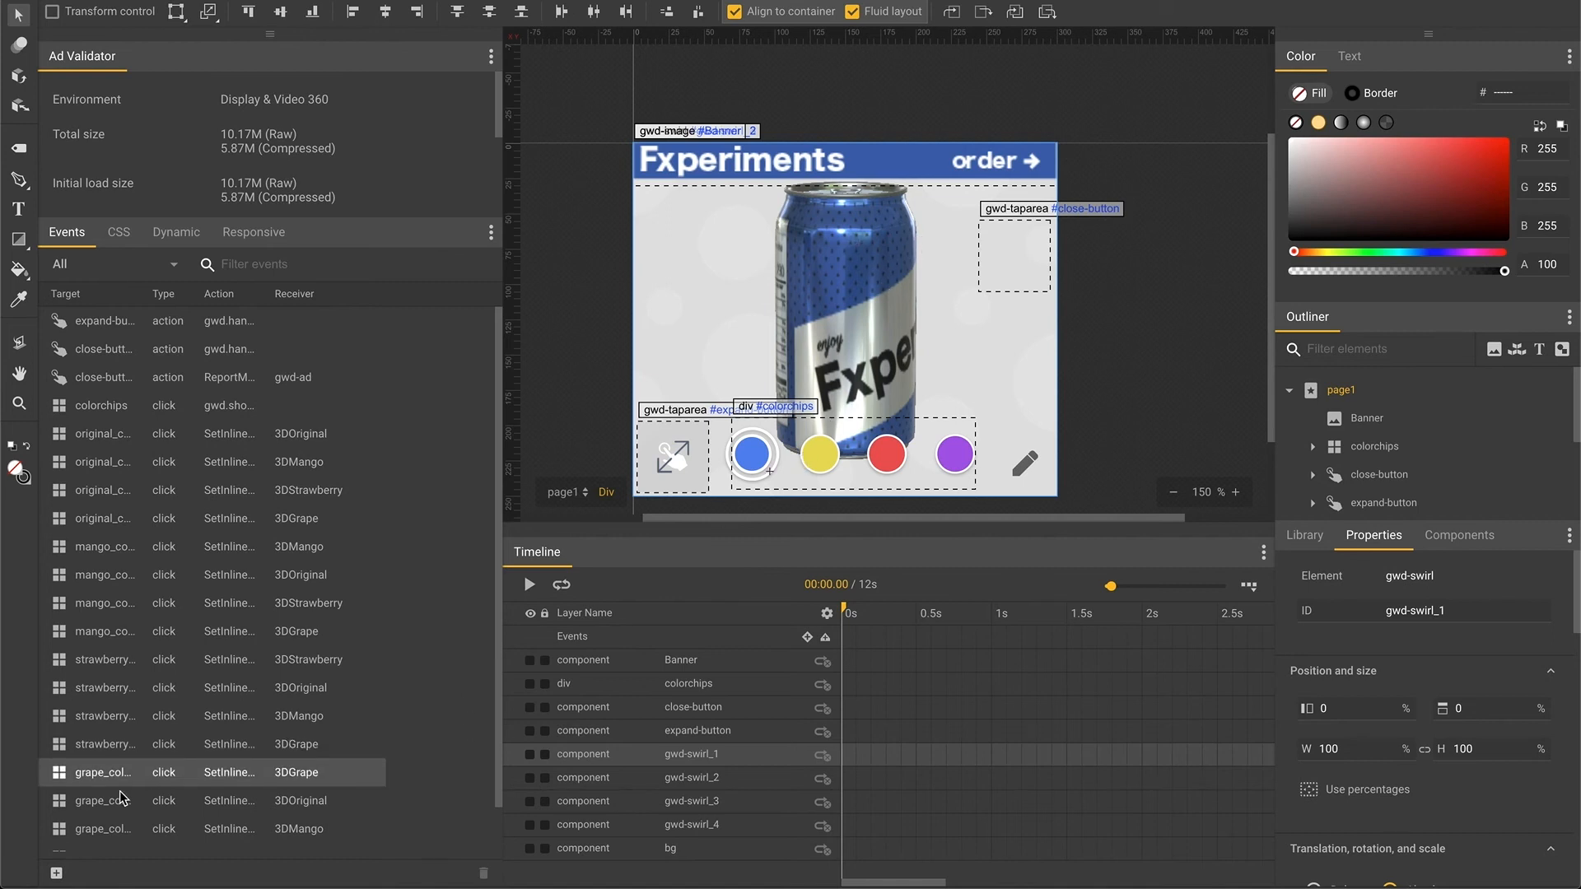
pyautogui.click(57, 873)
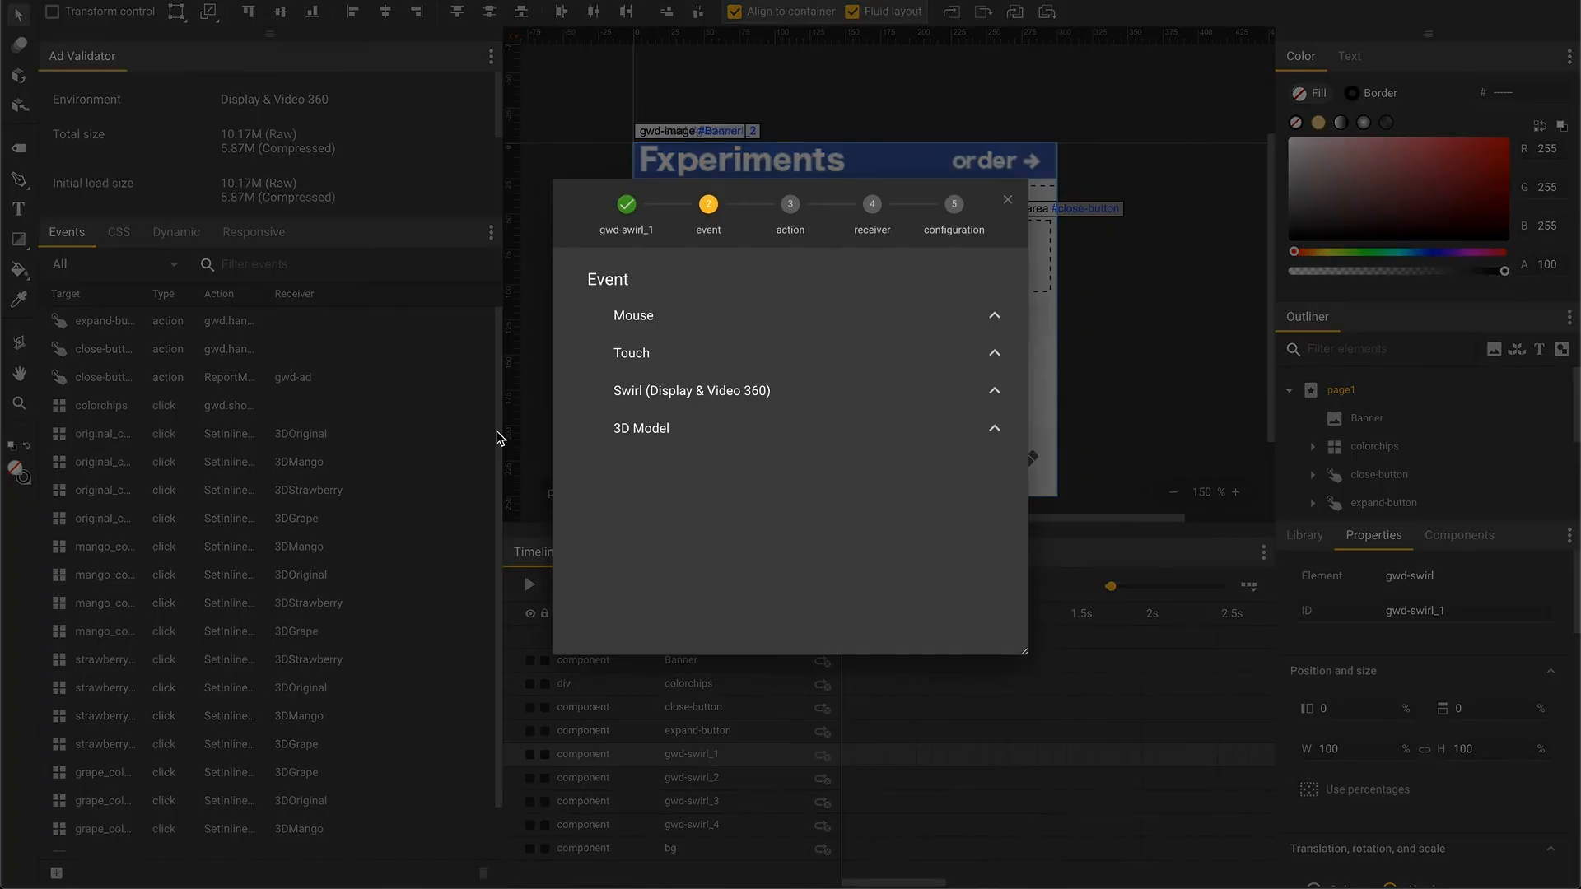
pyautogui.click(710, 424)
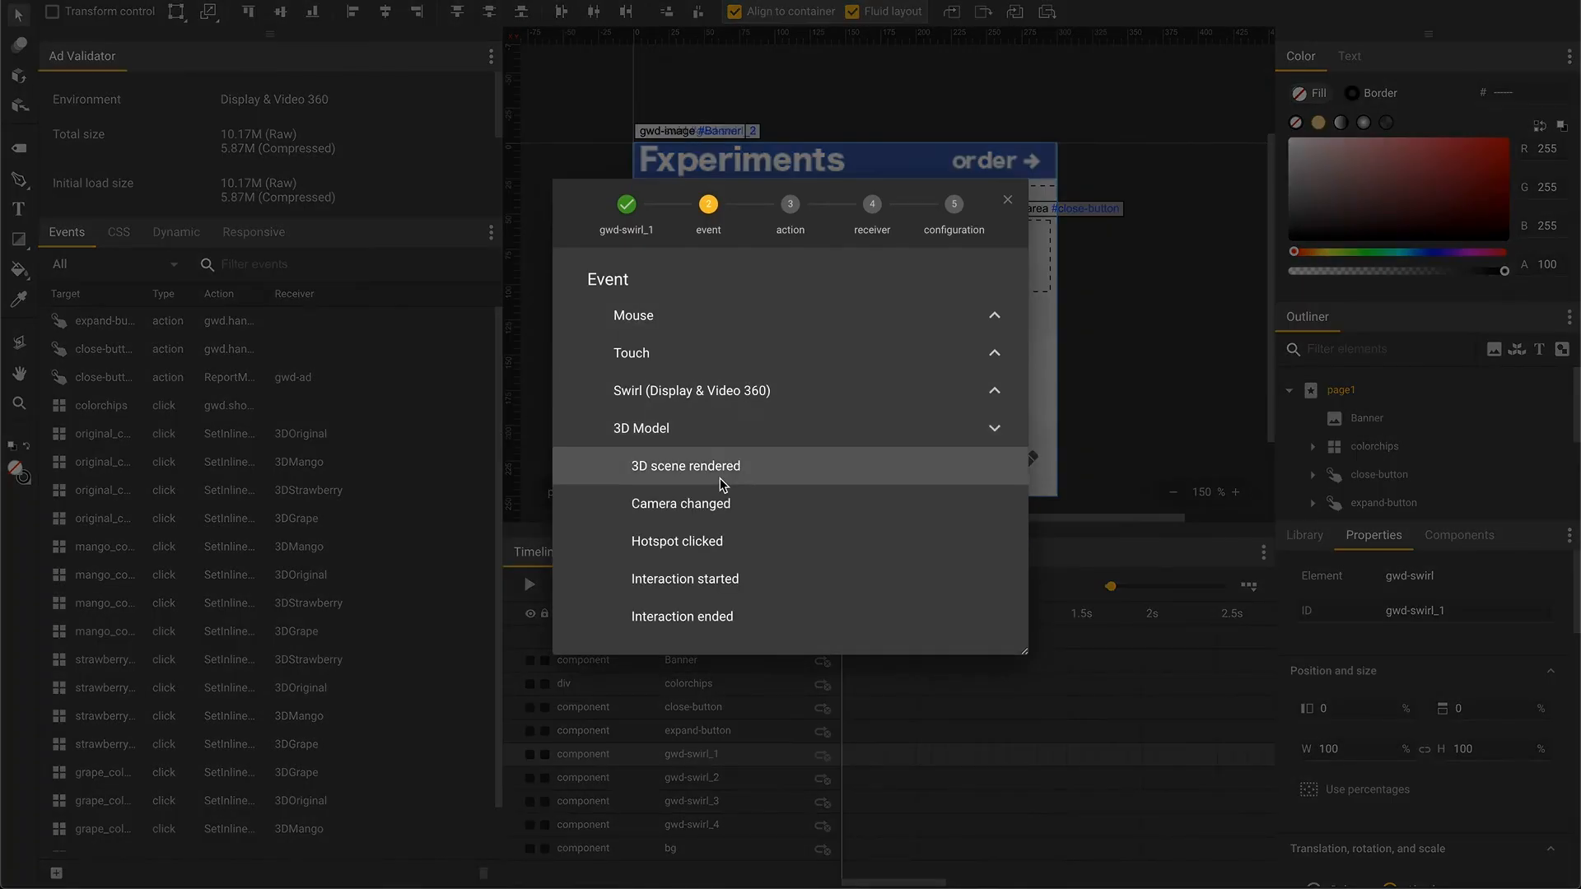
pyautogui.click(728, 580)
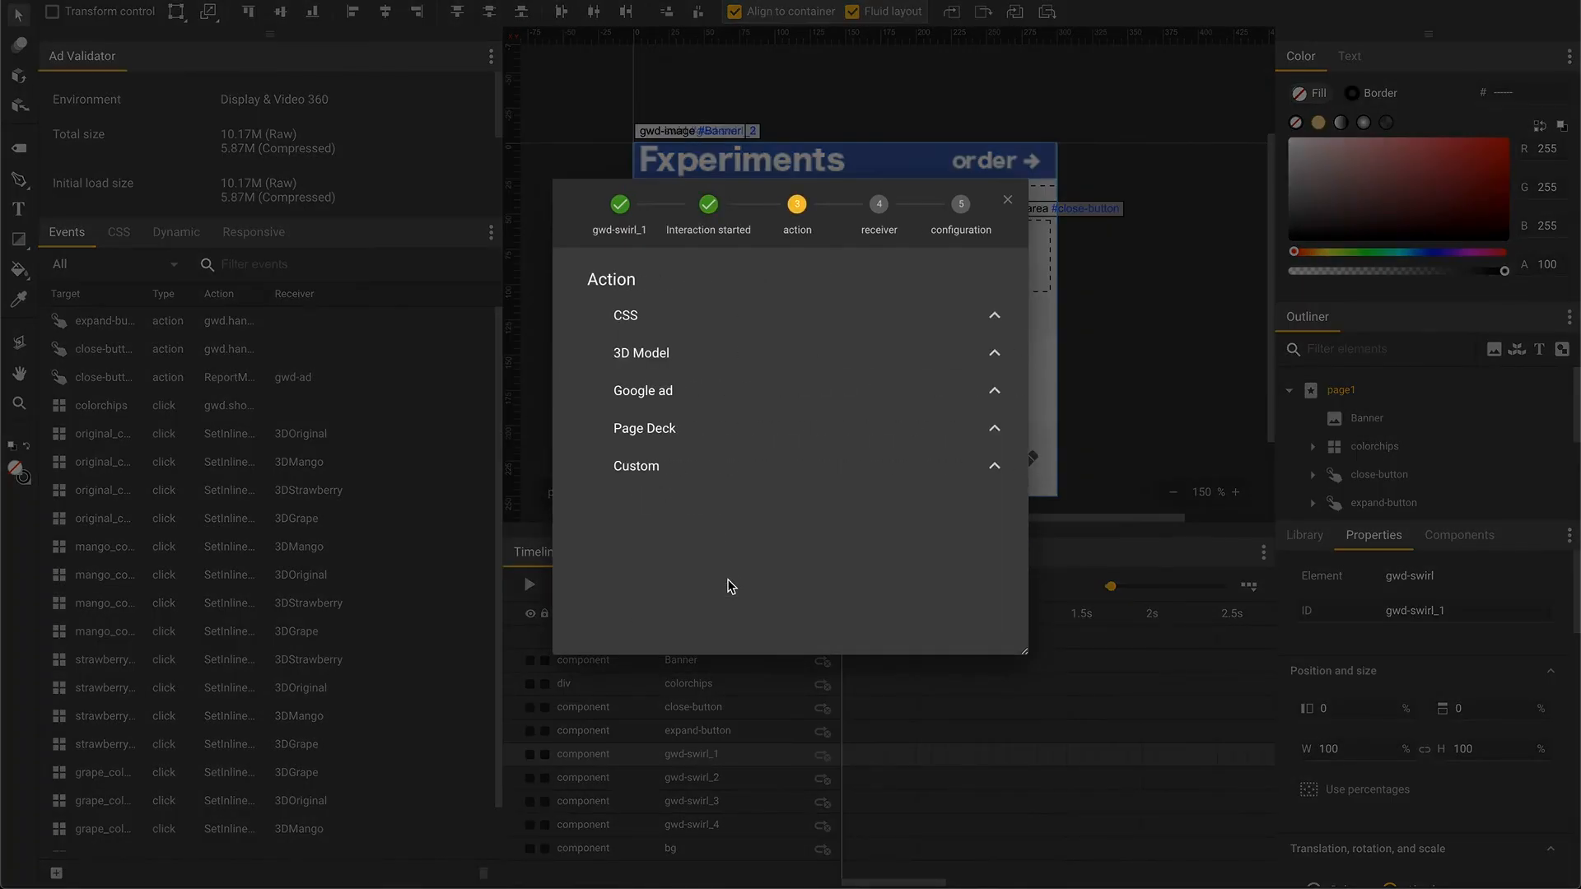
pyautogui.click(733, 318)
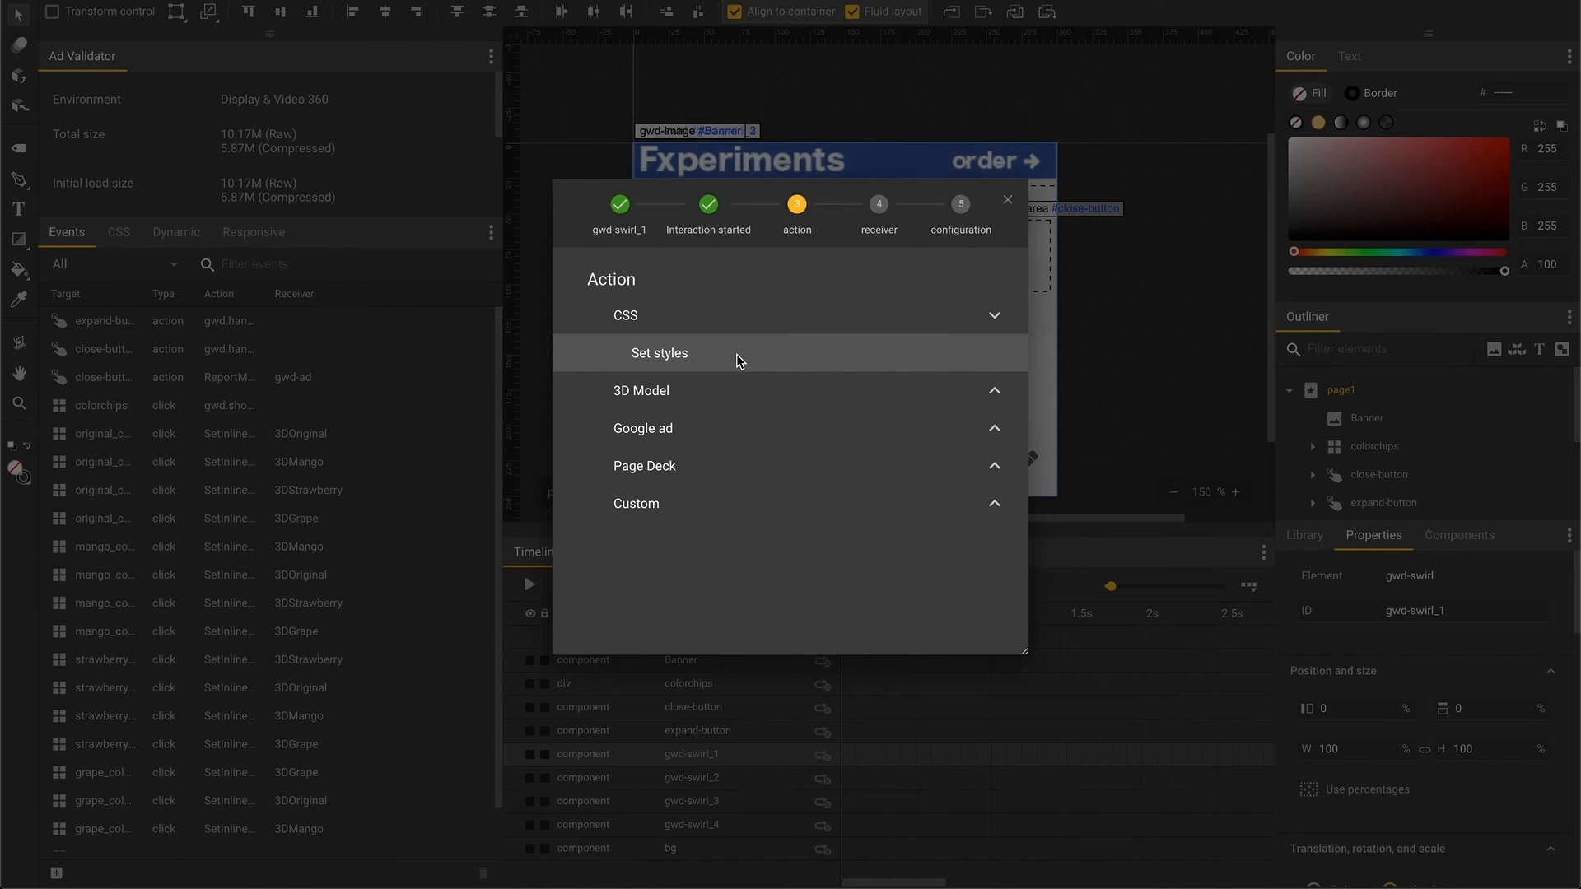
pyautogui.click(736, 354)
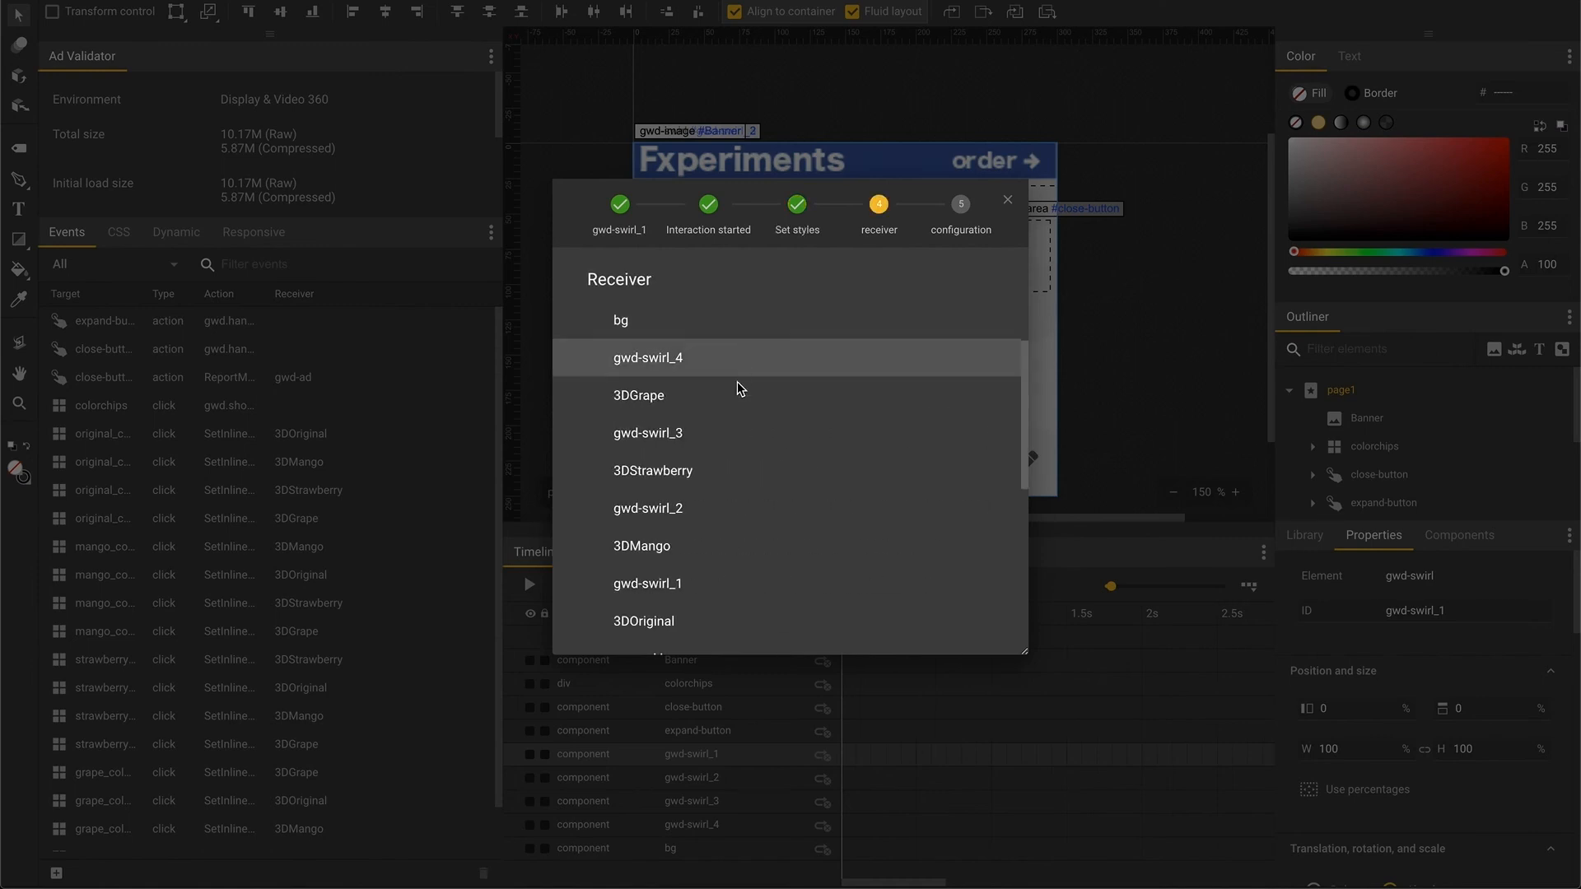
pyautogui.scroll(-1, 733, 452)
pyautogui.click(725, 494)
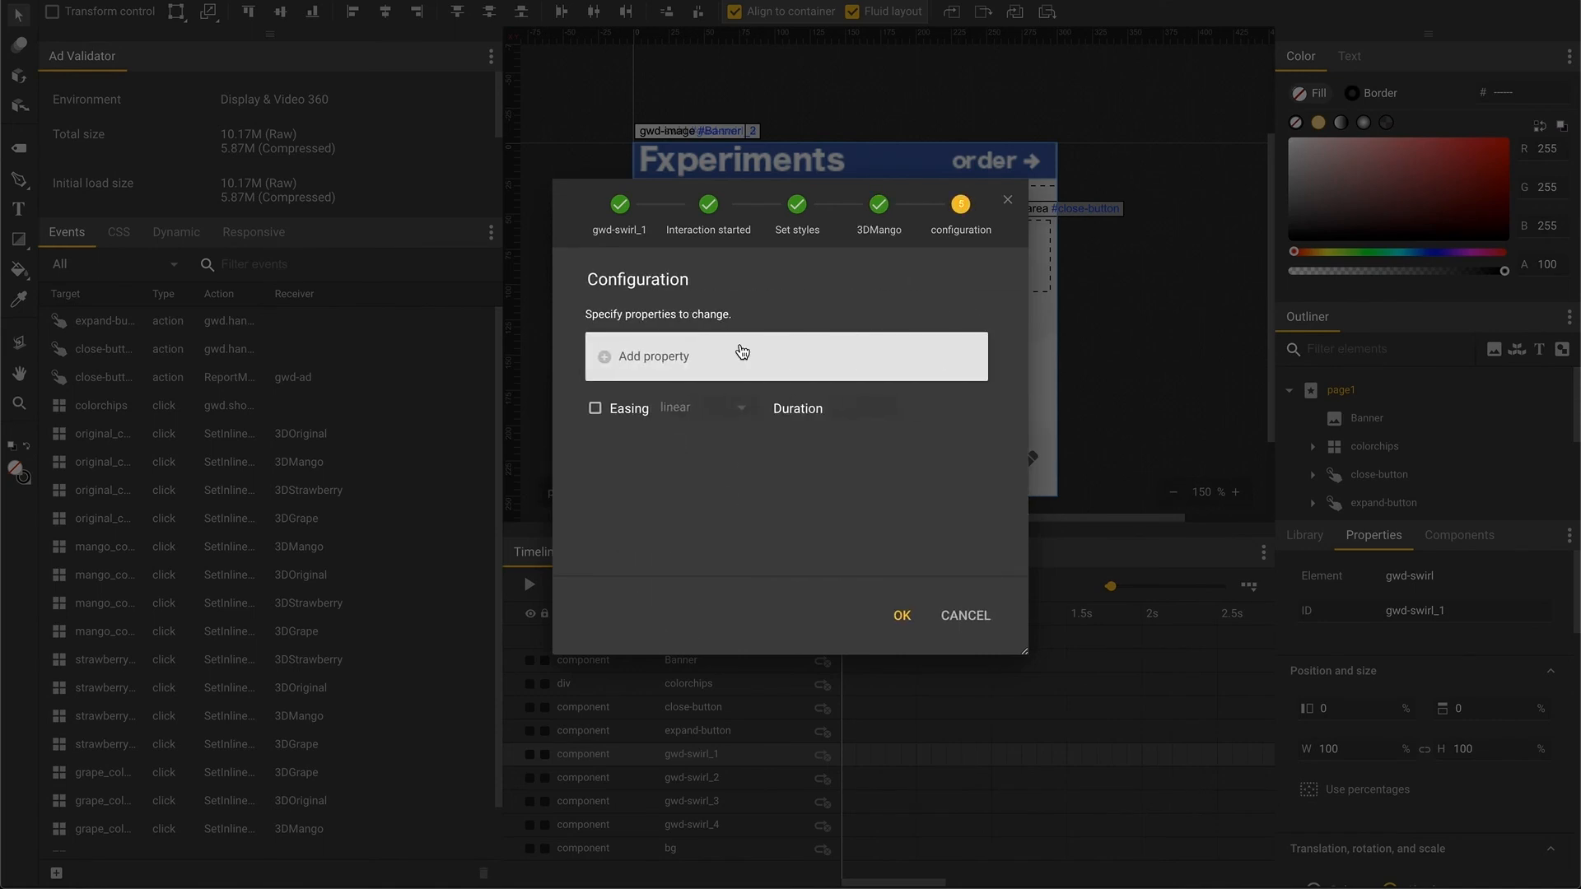
pyautogui.write('visibility: hidden;')
pyautogui.click(898, 627)
pyautogui.click(751, 409)
pyautogui.scroll(-2, 324, 764)
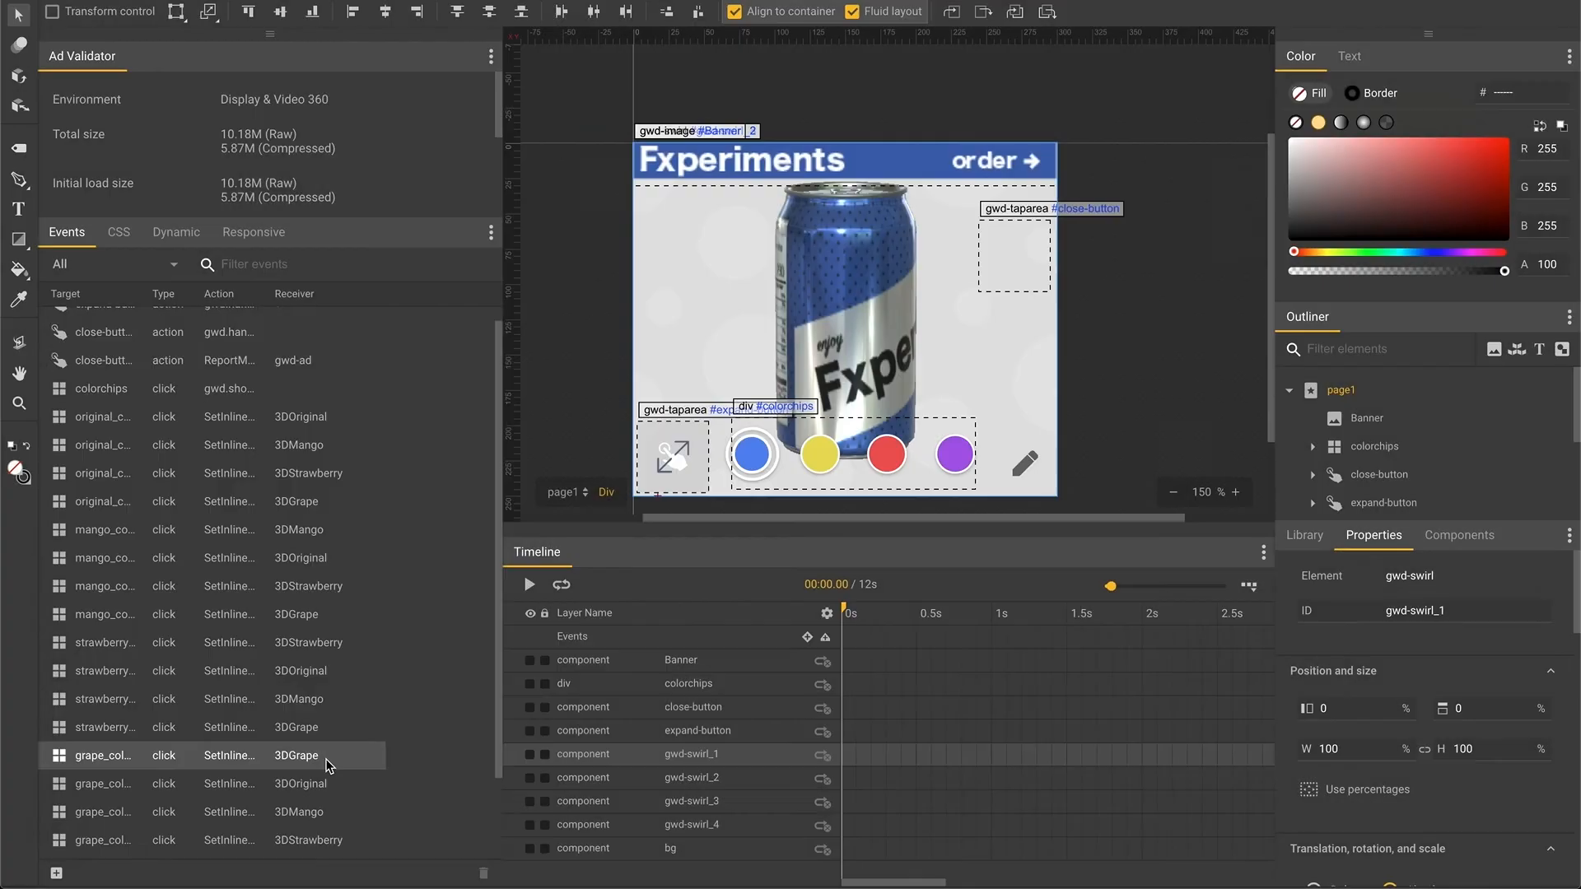
# Test the yellow and red color chips in the ad preview, and expand the banner with the Strawberry can showing
pyautogui.click(684, 579)
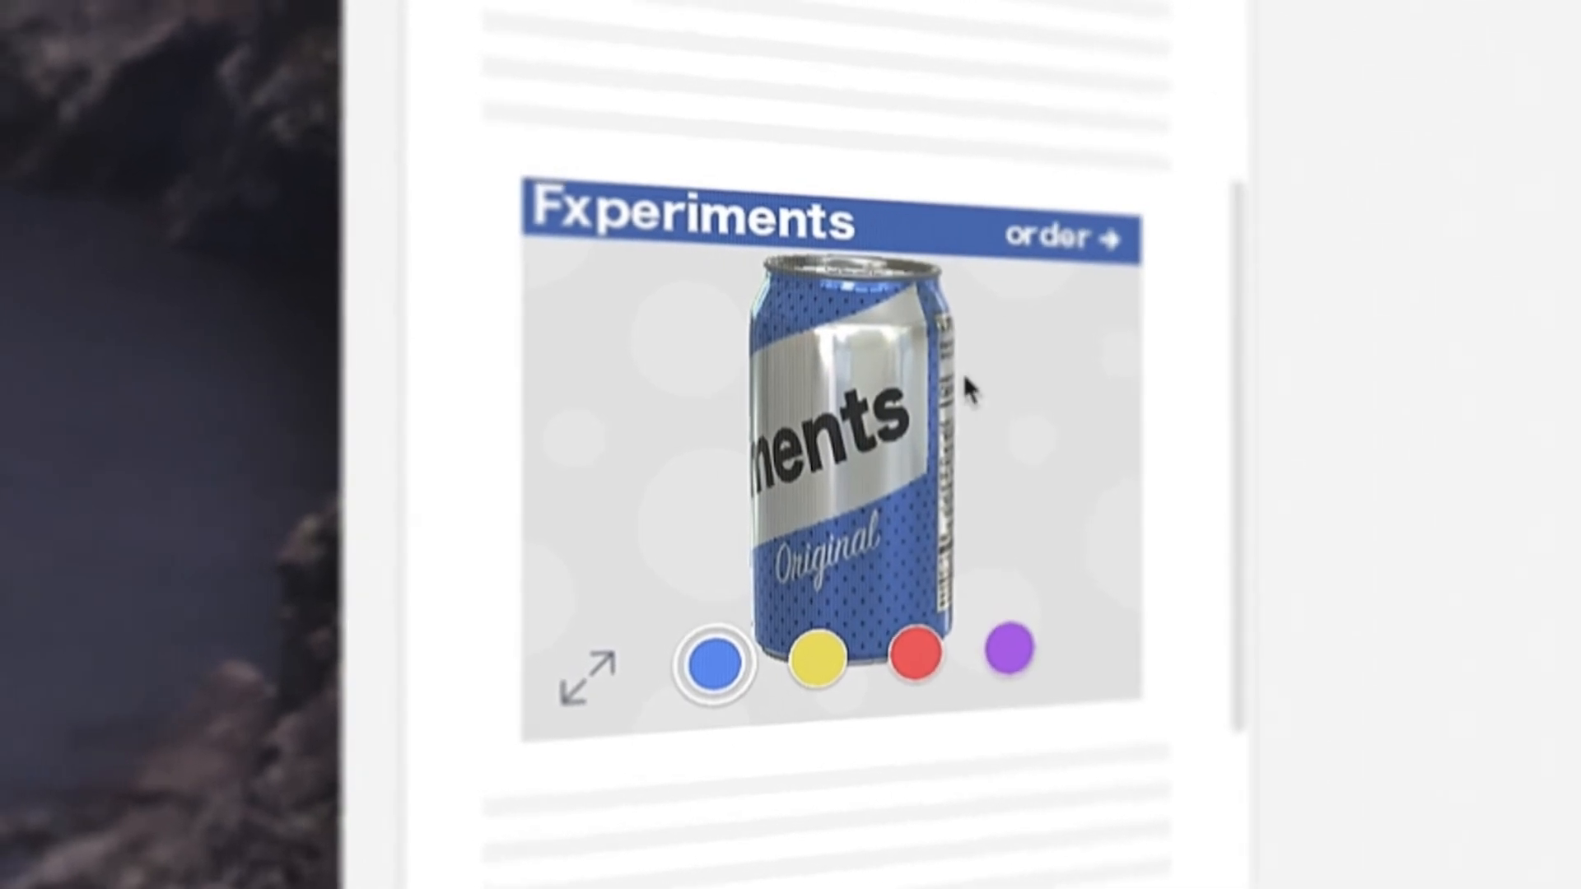
pyautogui.click(823, 655)
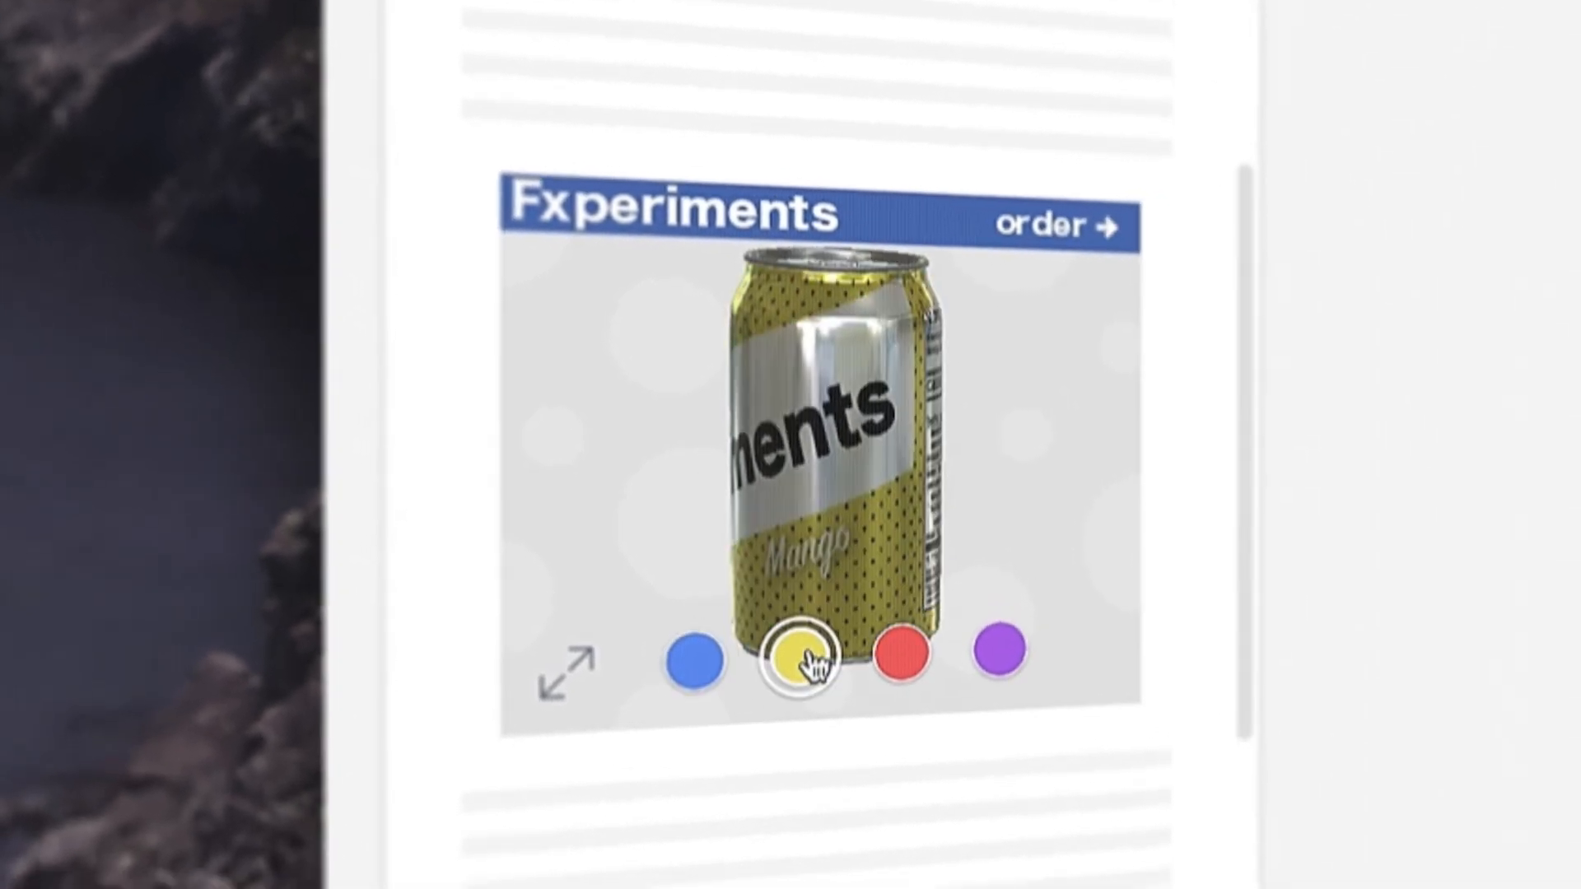
pyautogui.click(901, 656)
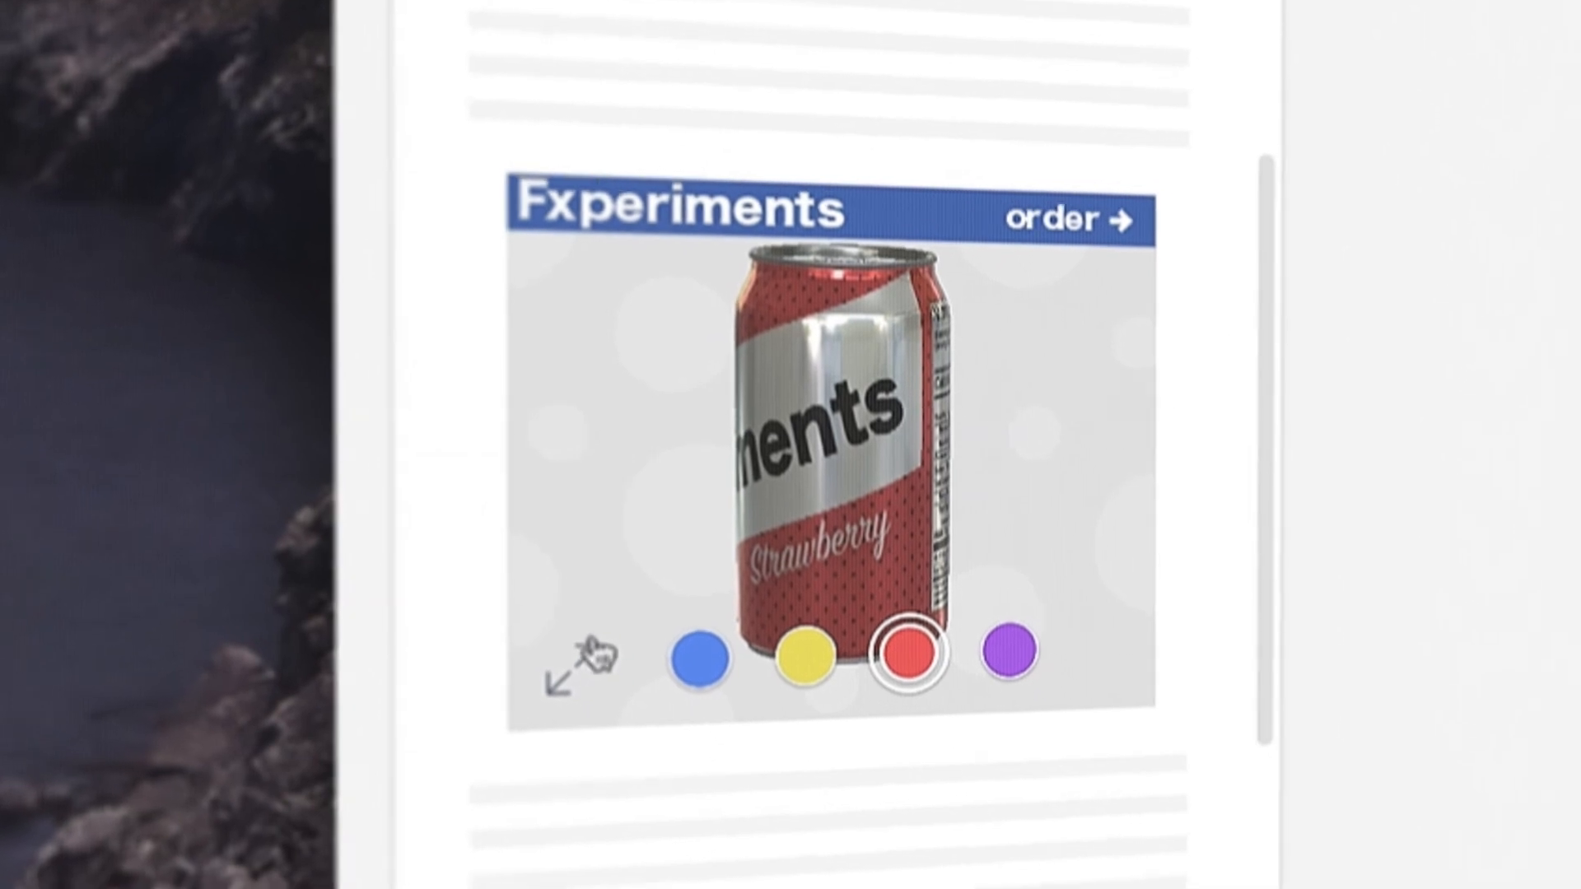
pyautogui.click(579, 647)
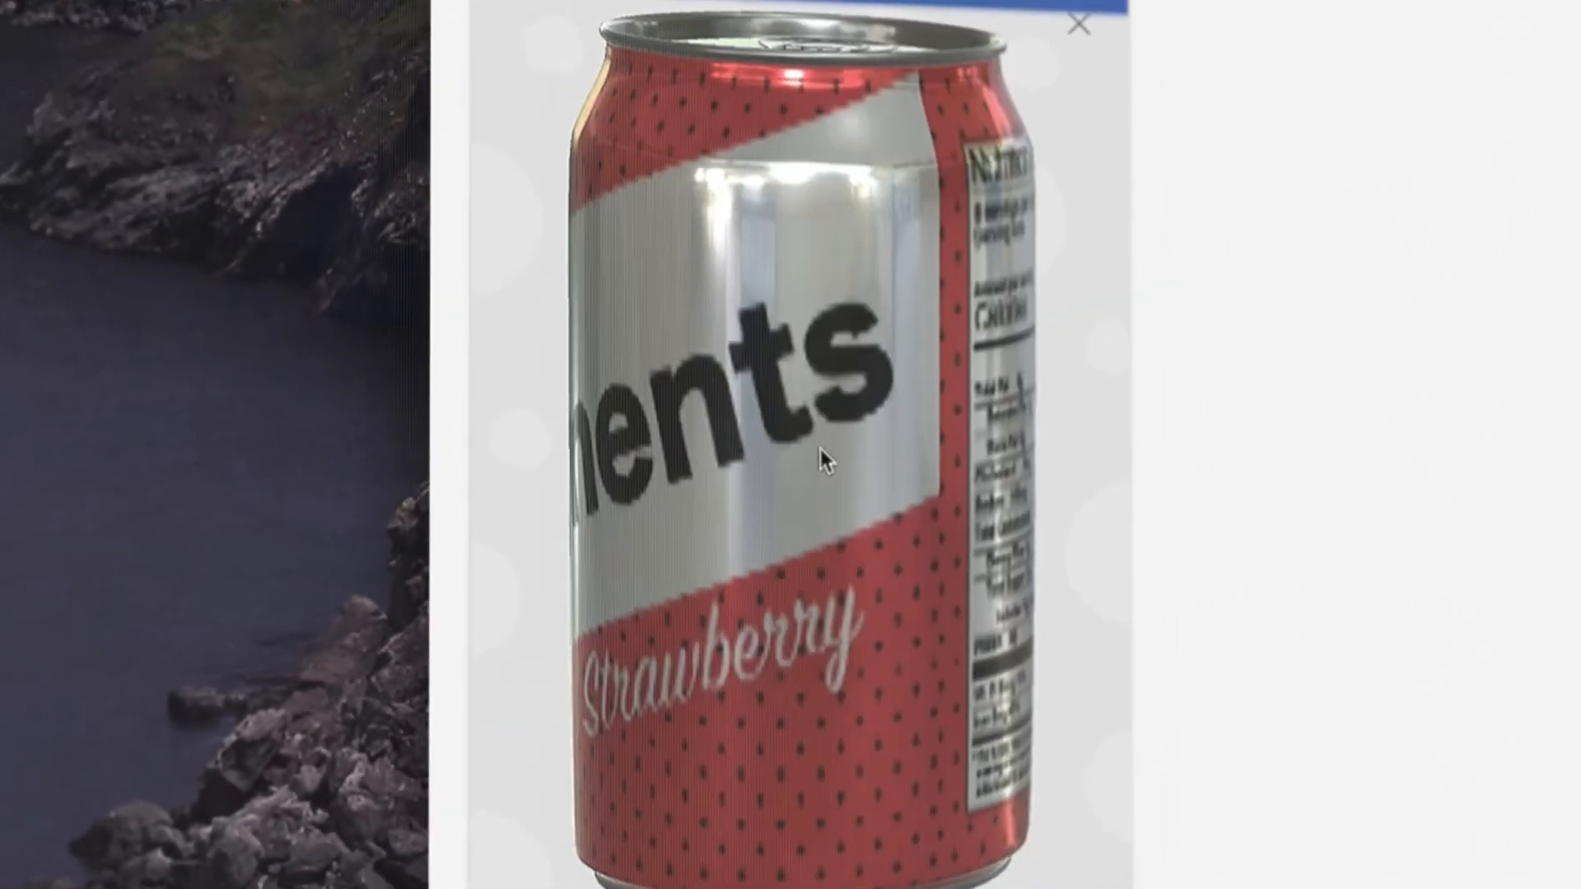